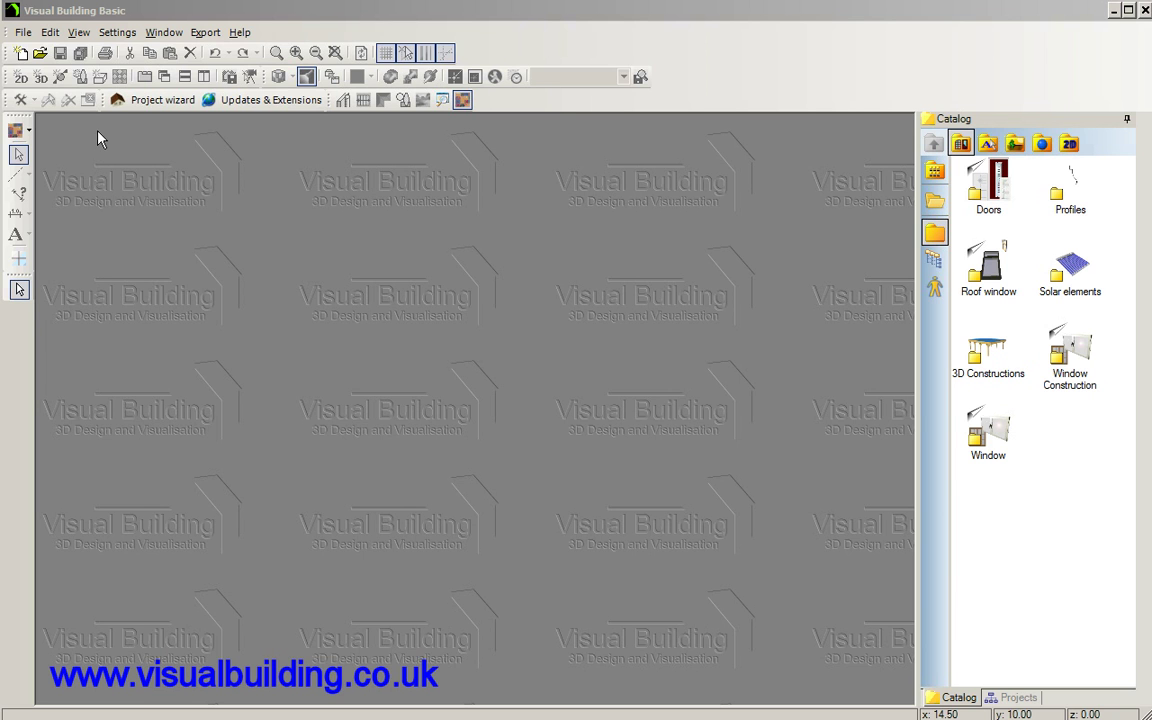
Create a new empty project, New Project5, and move its 2D plan view toward the top-left.
{"action": "left_click", "coordinate": [22, 33]}
{"action": "left_click", "coordinate": [45, 54]}
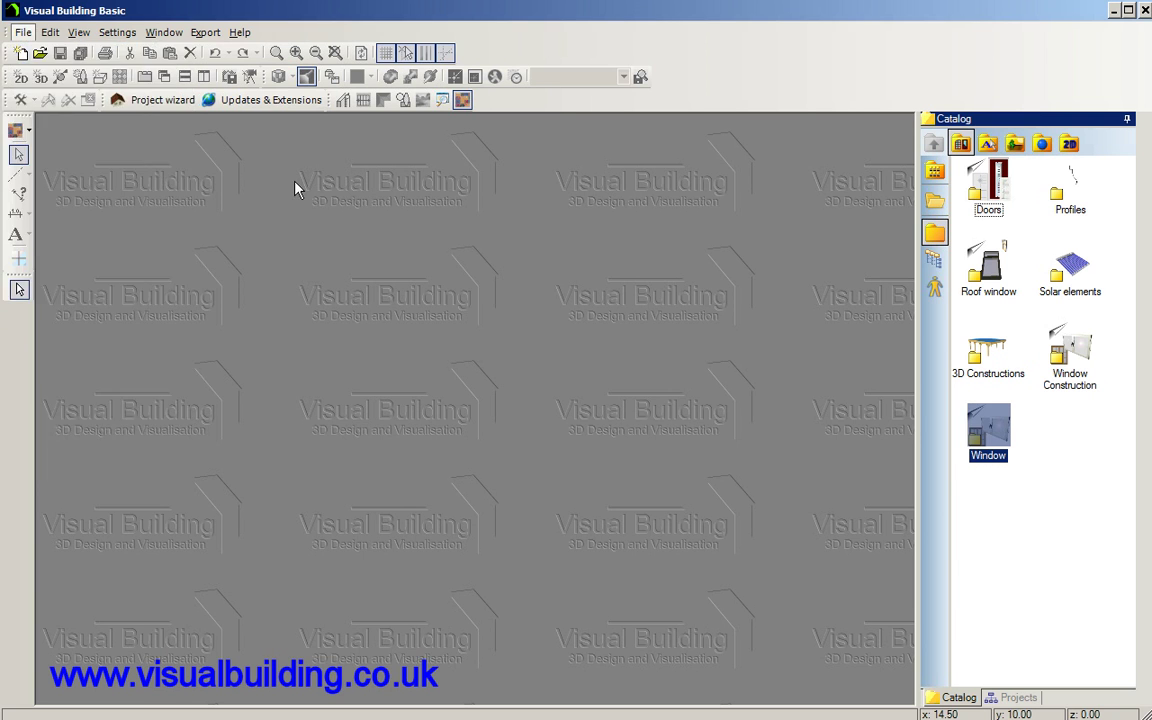
{"action": "left_click_drag", "start_coordinate": [329, 288], "coordinate": [206, 166]}
Add a 3D view of the project and tile it side by side with the 2D plan.
{"action": "left_click", "coordinate": [24, 33]}
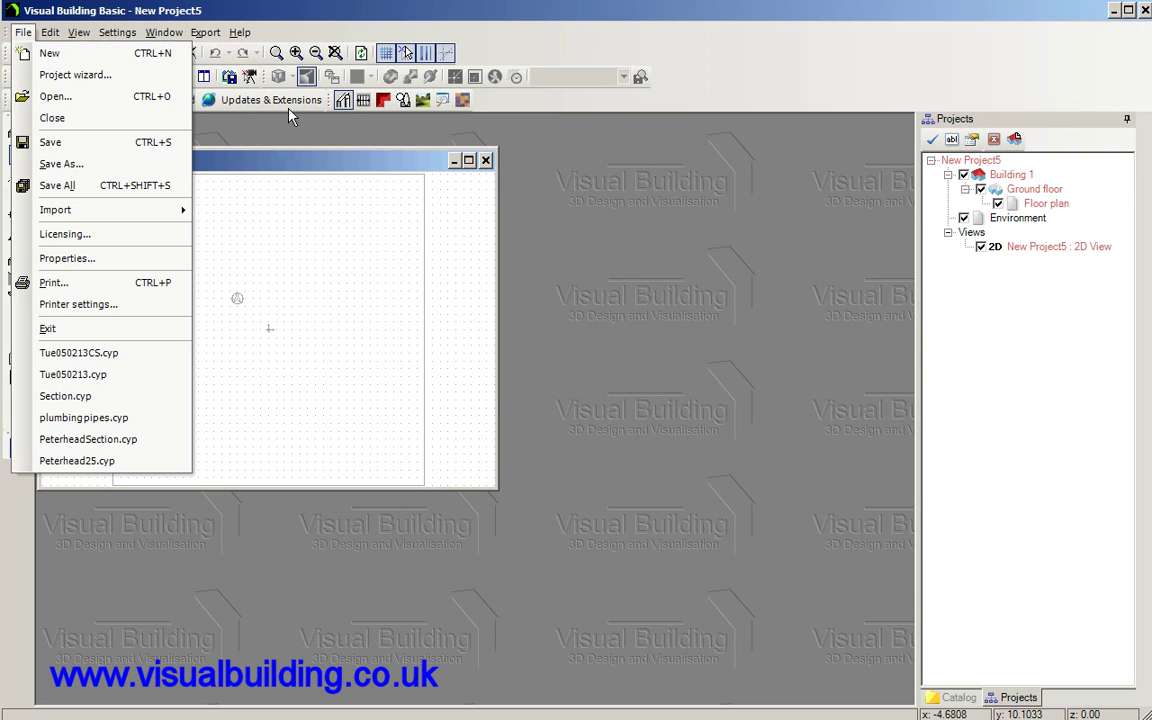
{"action": "left_click", "coordinate": [252, 126]}
{"action": "left_click", "coordinate": [41, 78]}
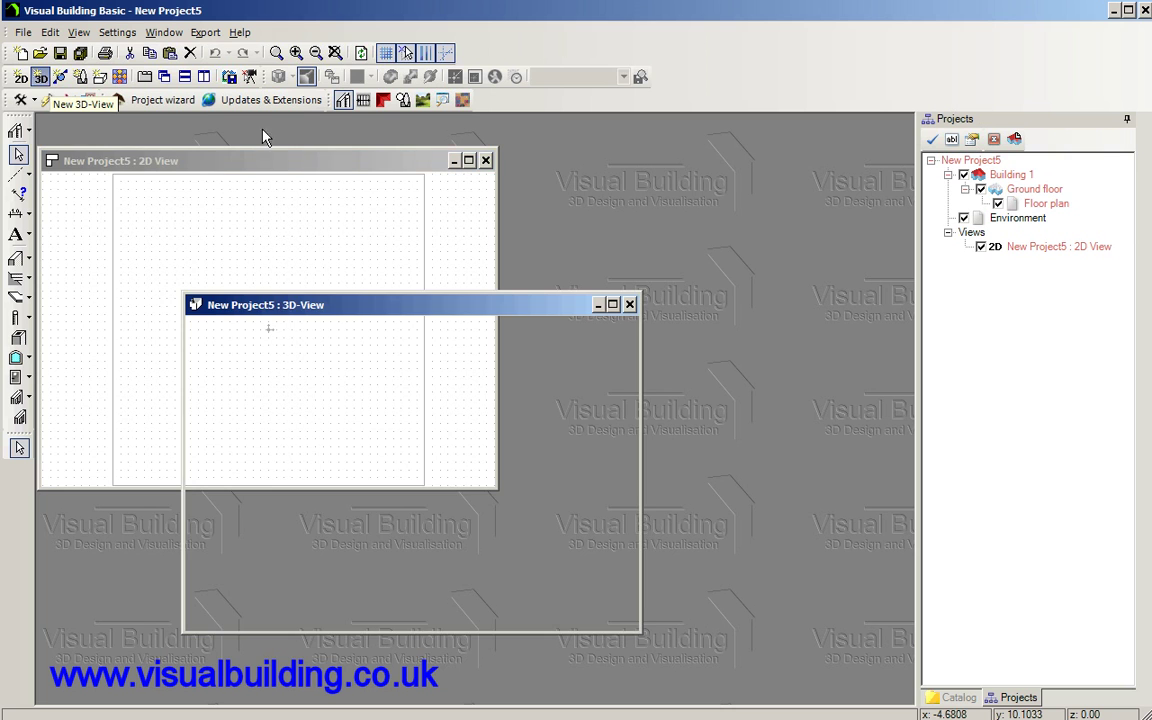
{"action": "left_click", "coordinate": [206, 78]}
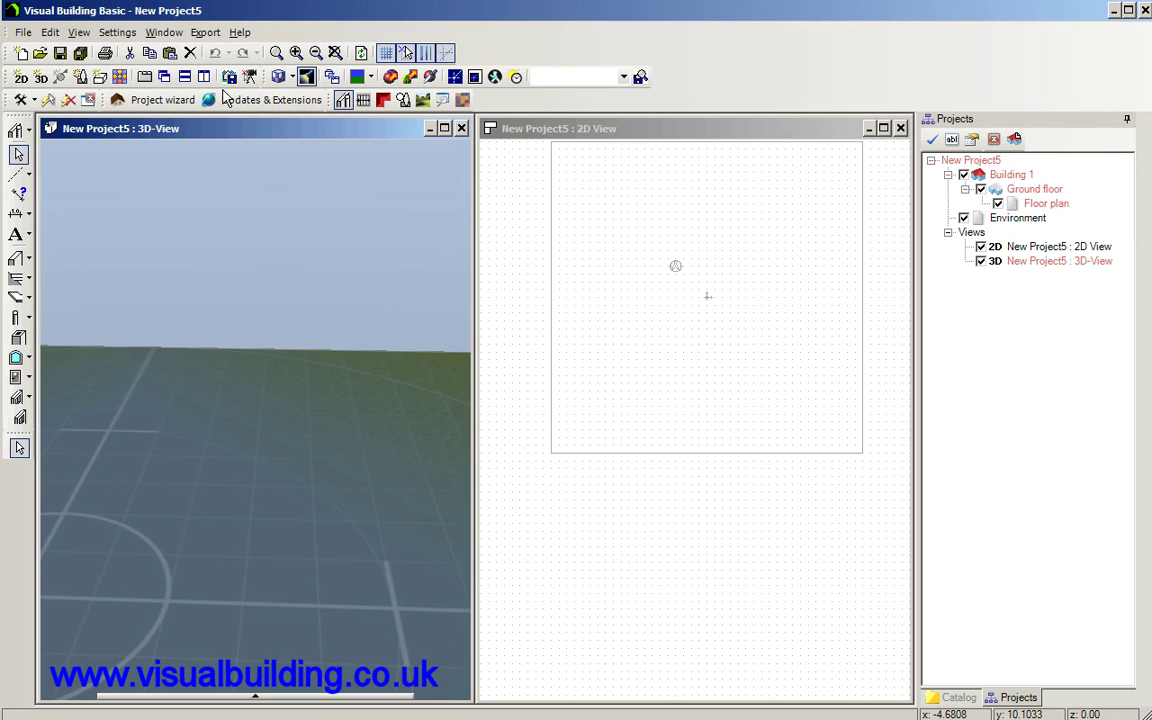
Zoom in twice on the 2D plan view.
{"action": "left_click", "coordinate": [689, 368]}
{"action": "scroll", "coordinate": [689, 365], "scroll_direction": "up", "scroll_amount": 2}
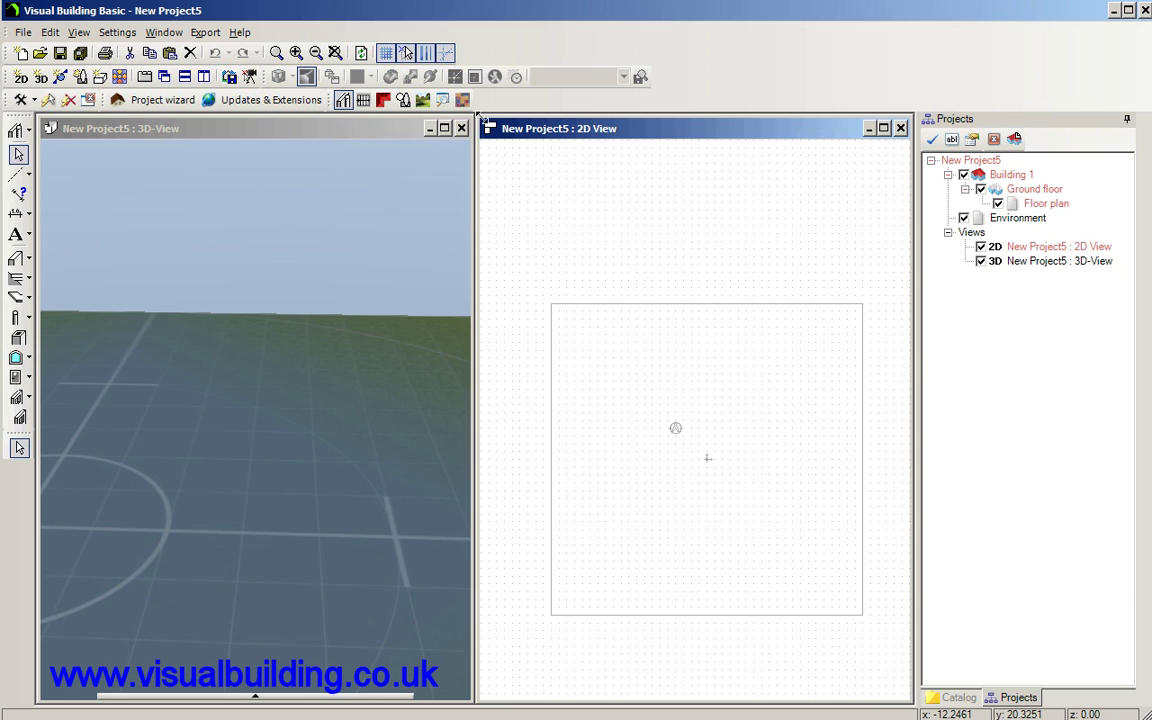
{"action": "left_click", "coordinate": [296, 53]}
{"action": "left_click", "coordinate": [296, 53]}
{"action": "scroll", "coordinate": [614, 360], "scroll_direction": "down", "scroll_amount": 2}
{"action": "scroll", "coordinate": [614, 358], "scroll_direction": "down", "scroll_amount": 1}
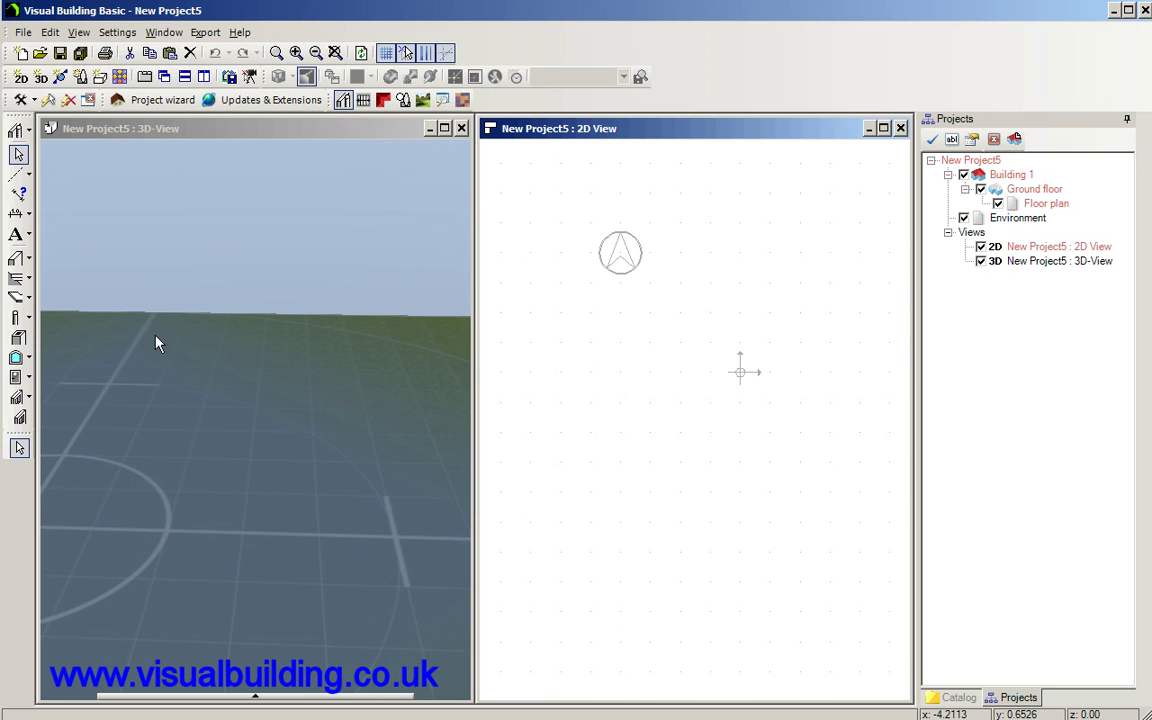
Draw a 6.50 m external wall from left to right across the plan.
{"action": "left_click", "coordinate": [29, 258]}
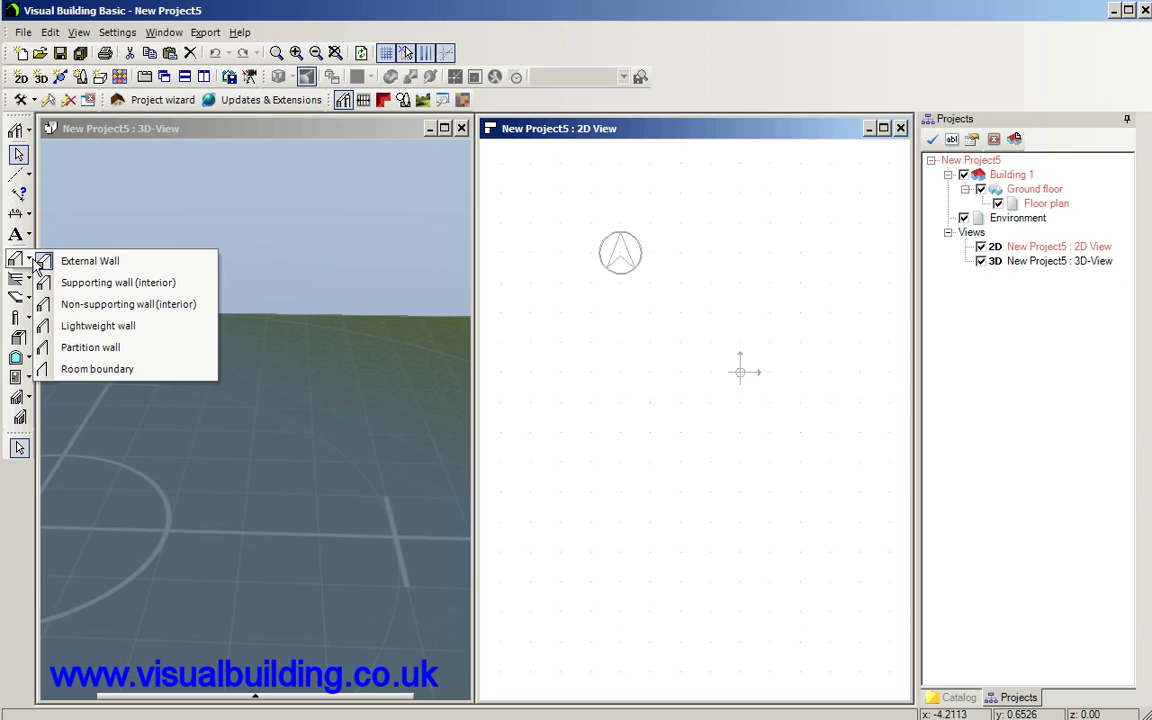
{"action": "left_click", "coordinate": [88, 261]}
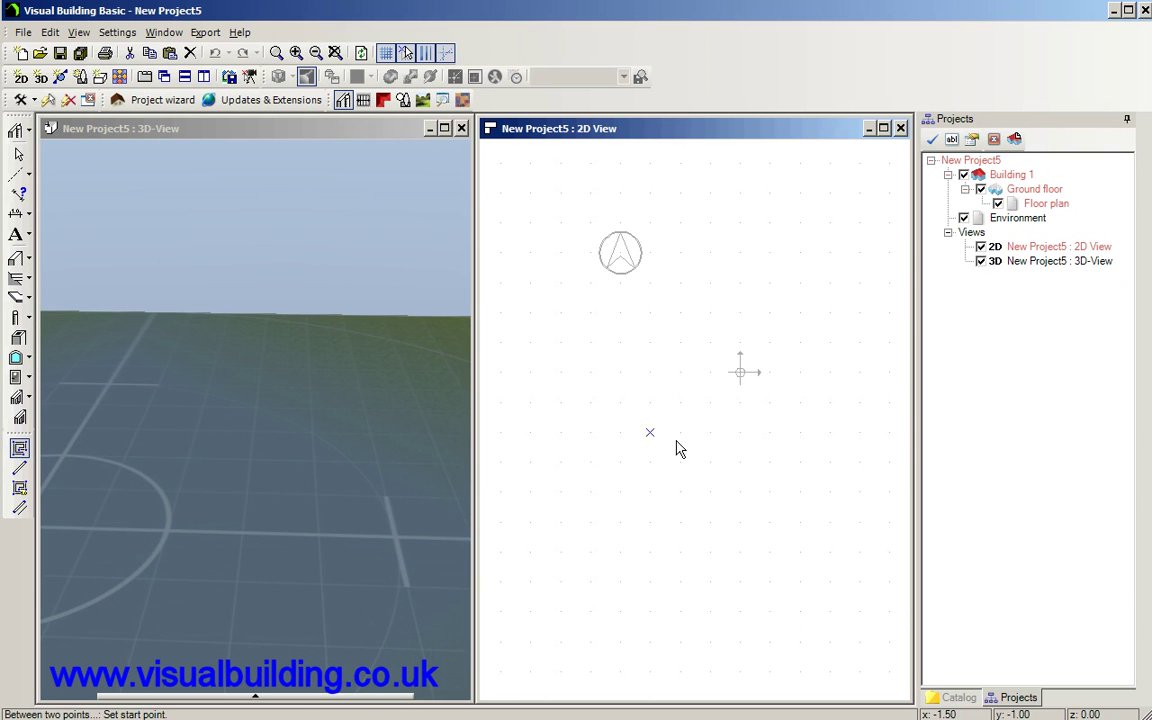
{"action": "left_click", "coordinate": [503, 436]}
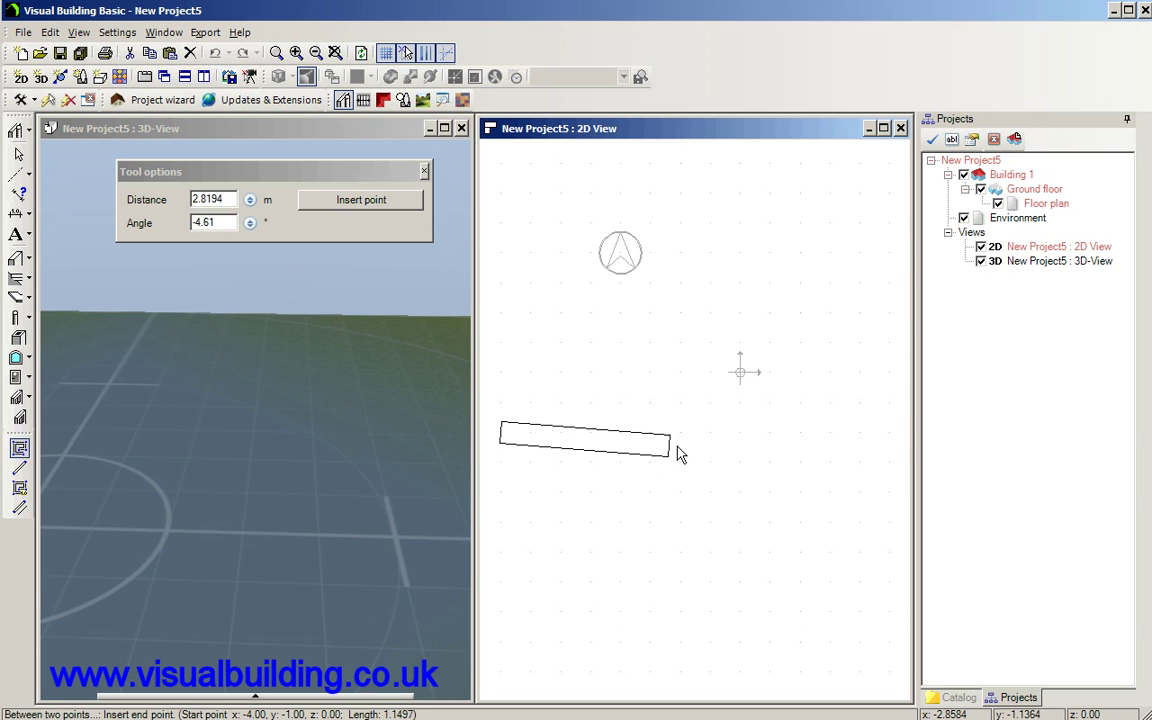
{"action": "left_click", "coordinate": [888, 437]}
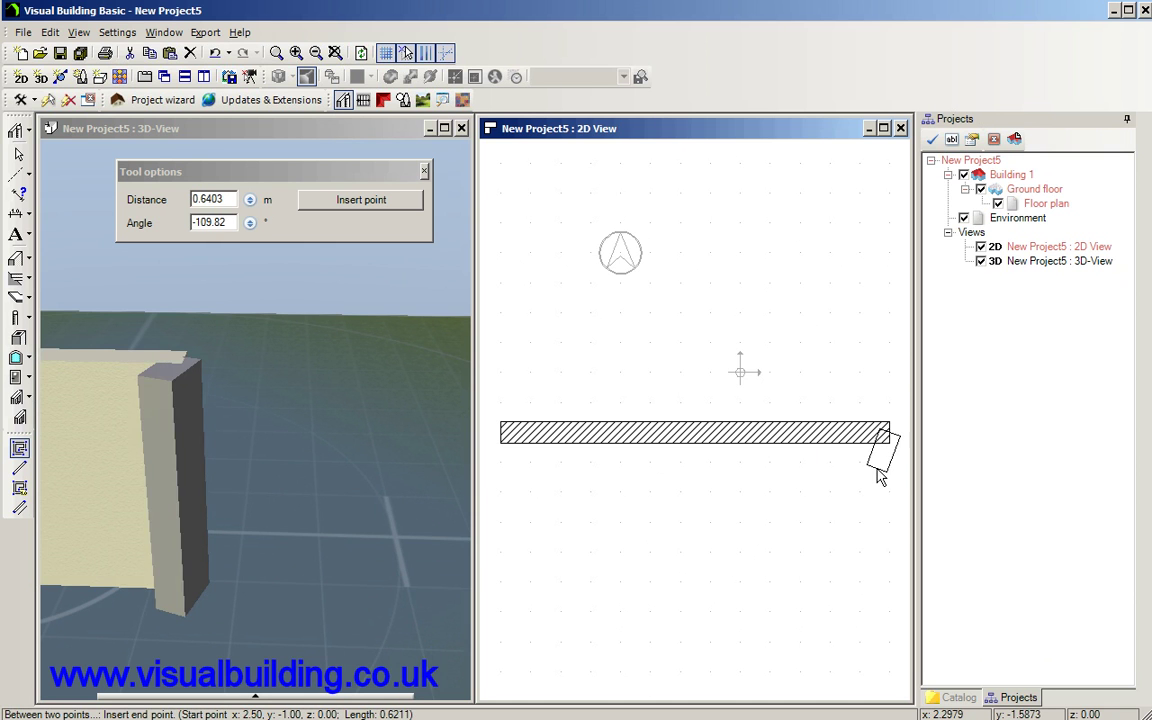
{"action": "key", "text": "Escape"}
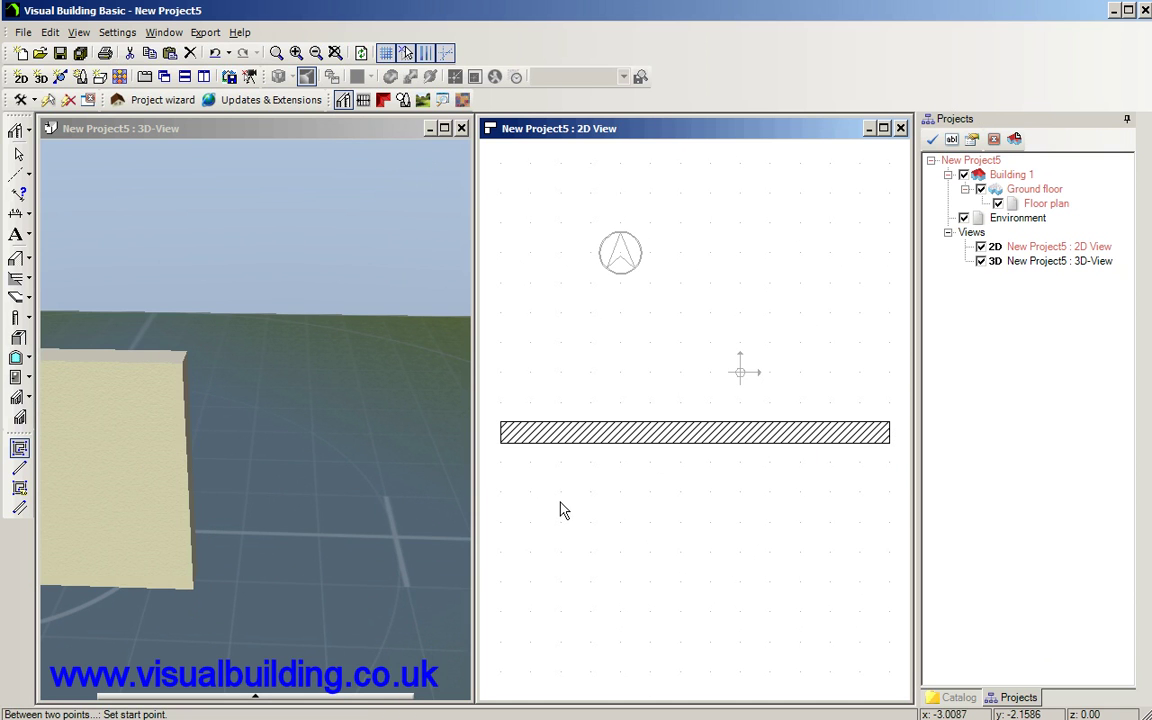
Set up a 101x101 window with a 1.00 m opening width and height for insertion.
{"action": "left_click", "coordinate": [14, 358]}
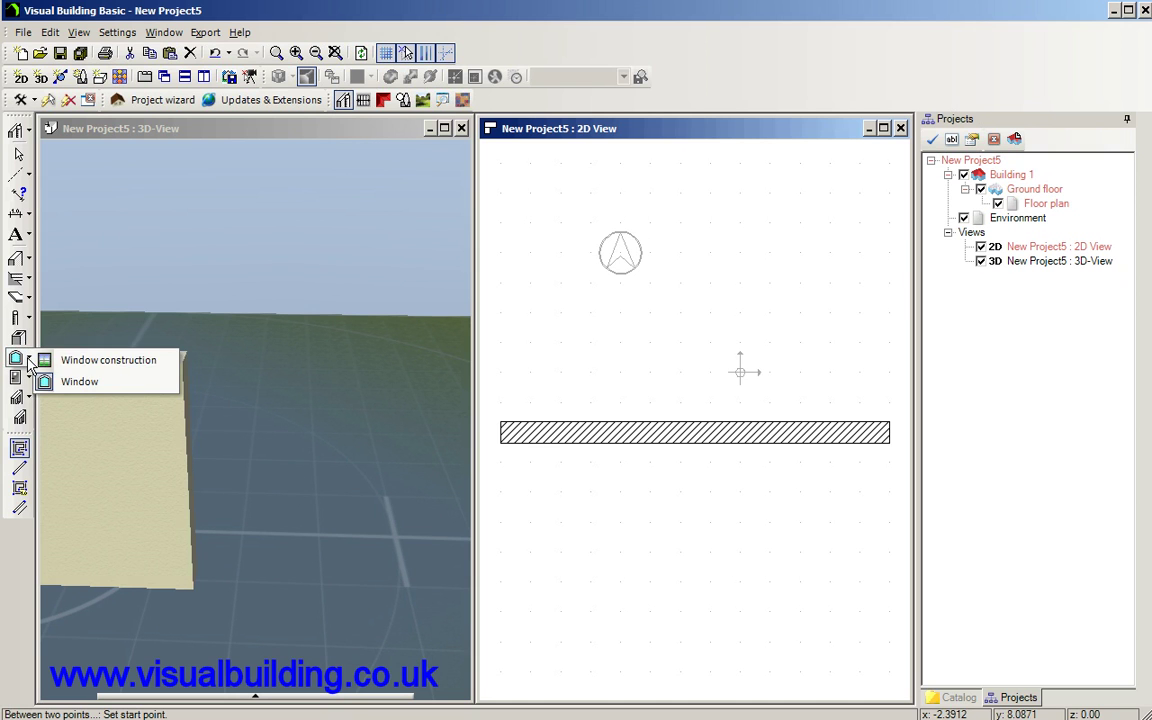
{"action": "left_click", "coordinate": [80, 382]}
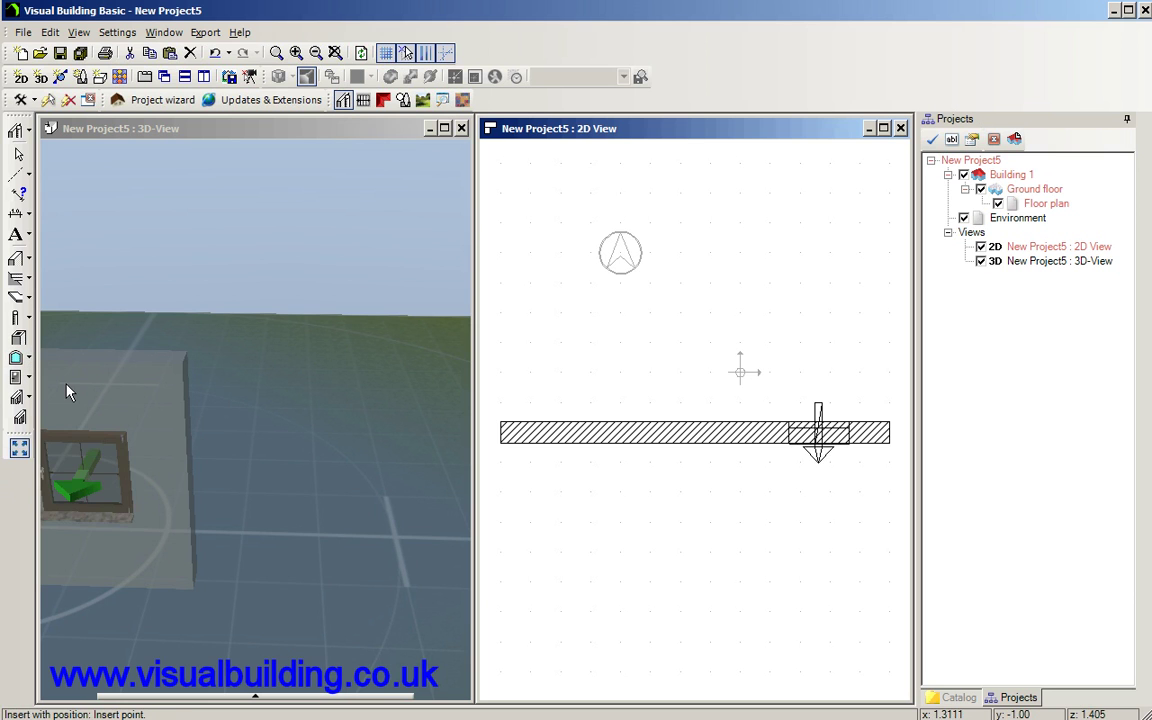
{"action": "left_click", "coordinate": [14, 369]}
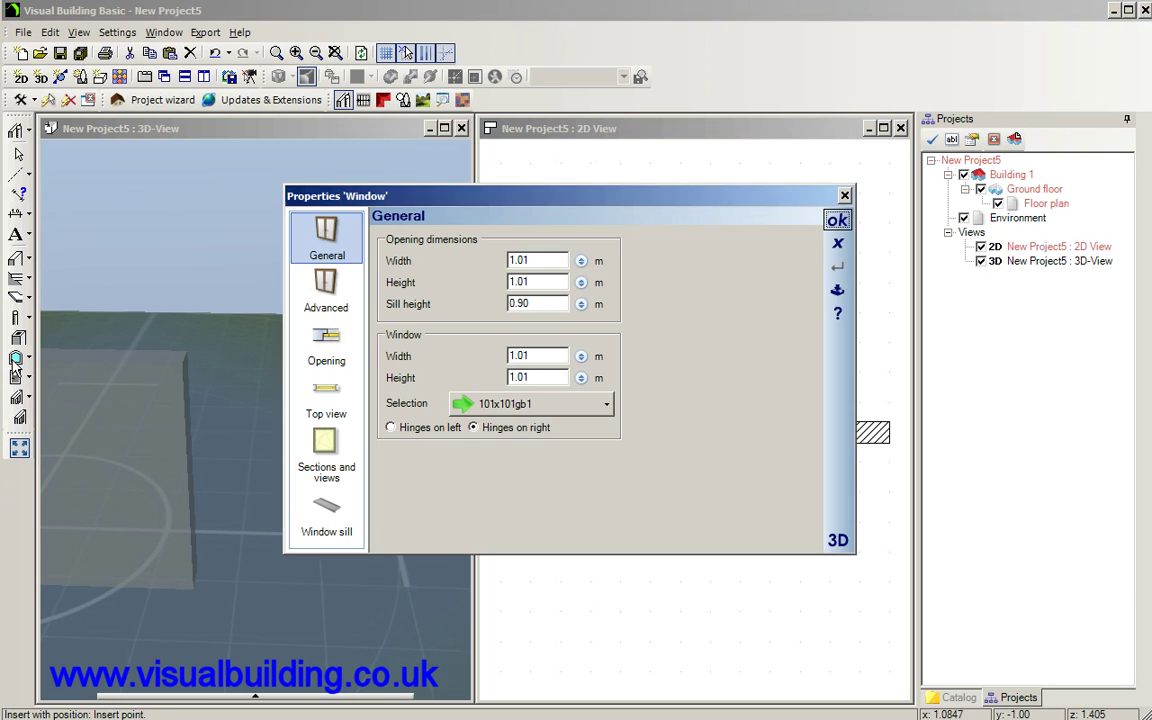
{"action": "left_click", "coordinate": [606, 403]}
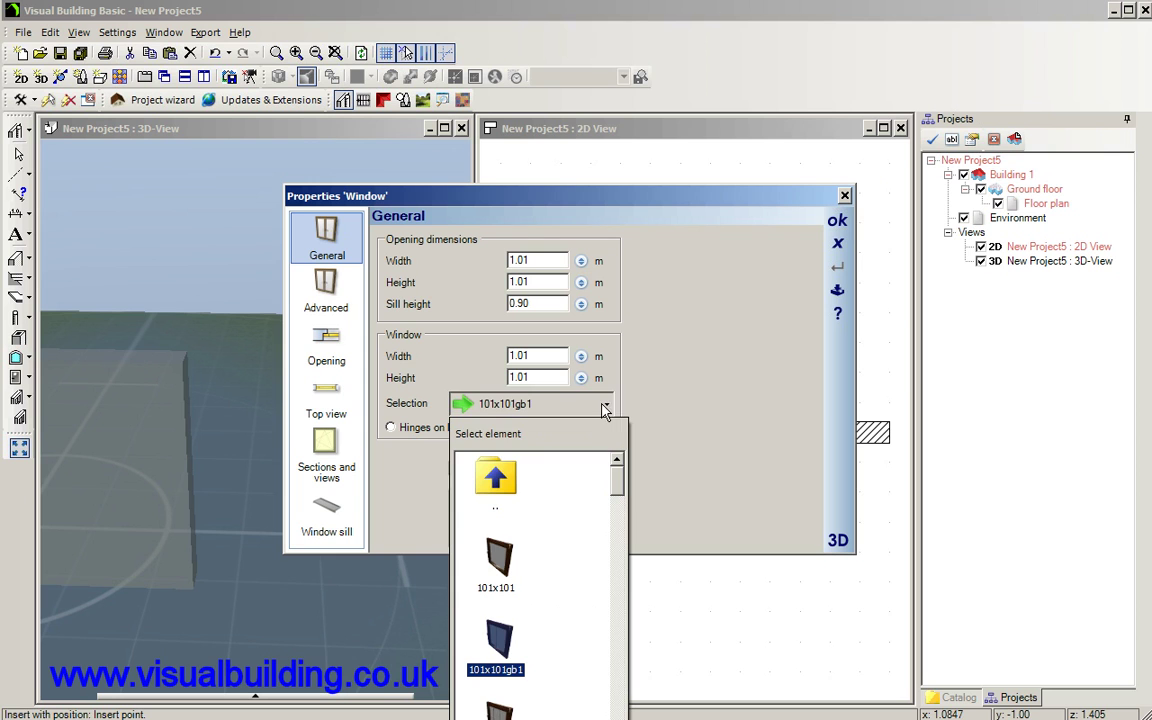
{"action": "left_click", "coordinate": [500, 556]}
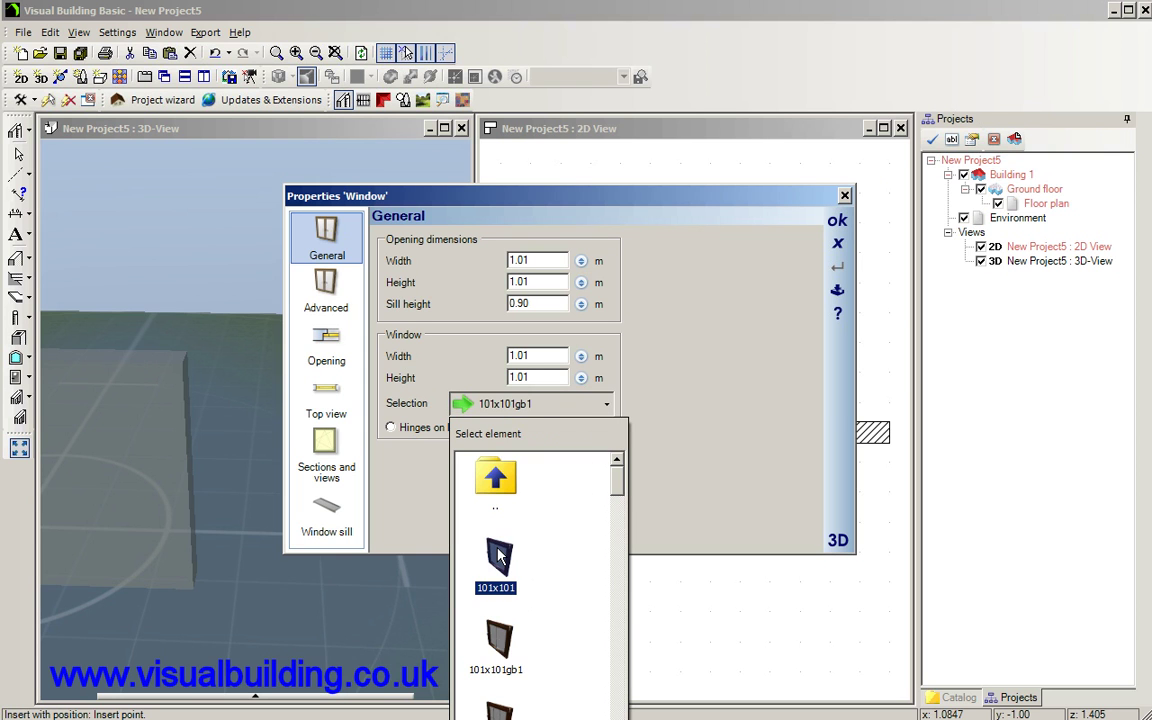
{"action": "left_click", "coordinate": [500, 556]}
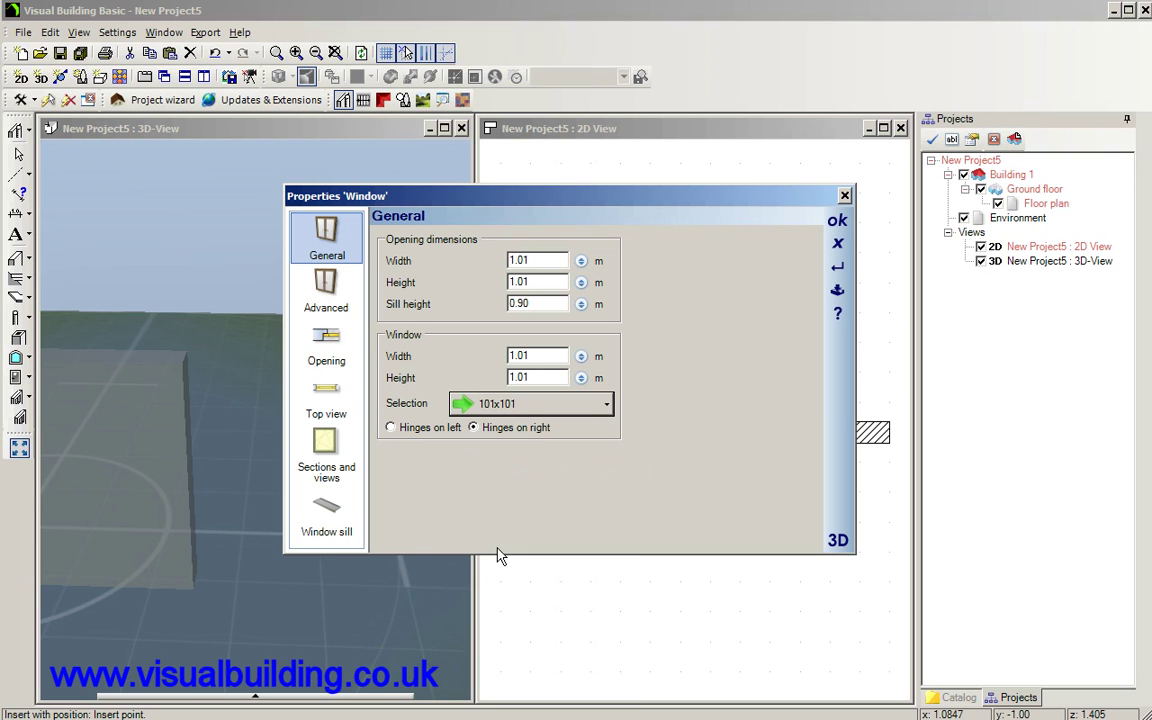
{"action": "left_click", "coordinate": [545, 261]}
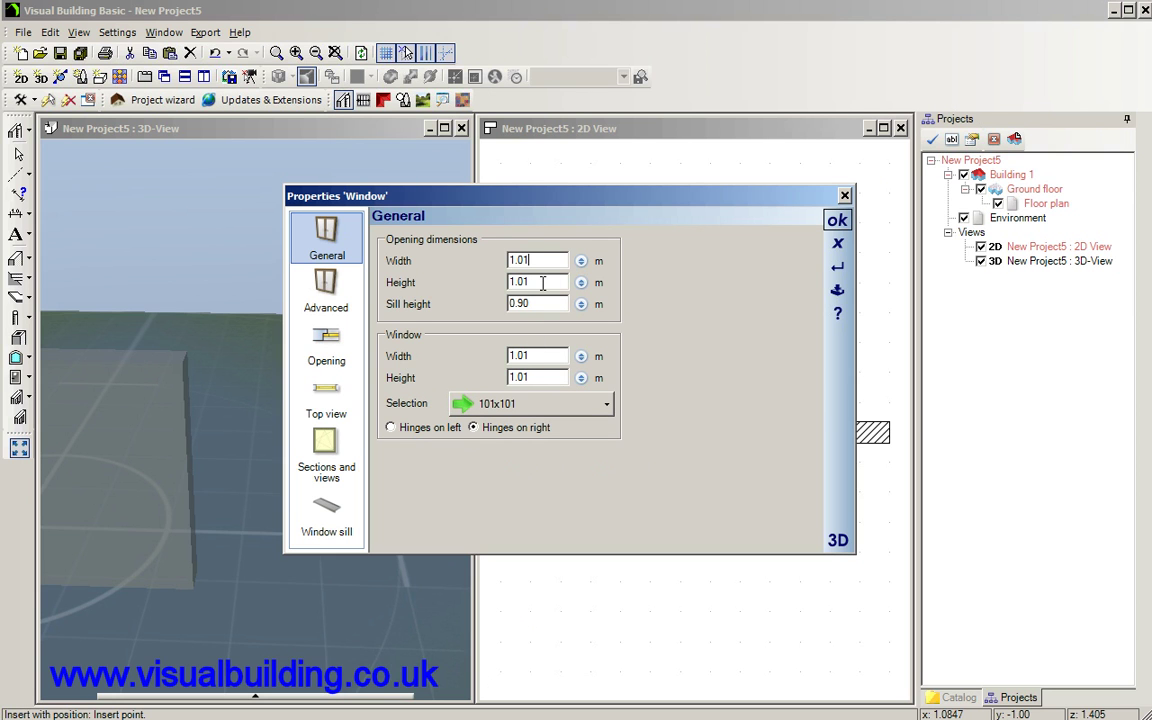
{"action": "type", "text": "0"}
{"action": "left_click", "coordinate": [541, 376]}
{"action": "left_click", "coordinate": [837, 221]}
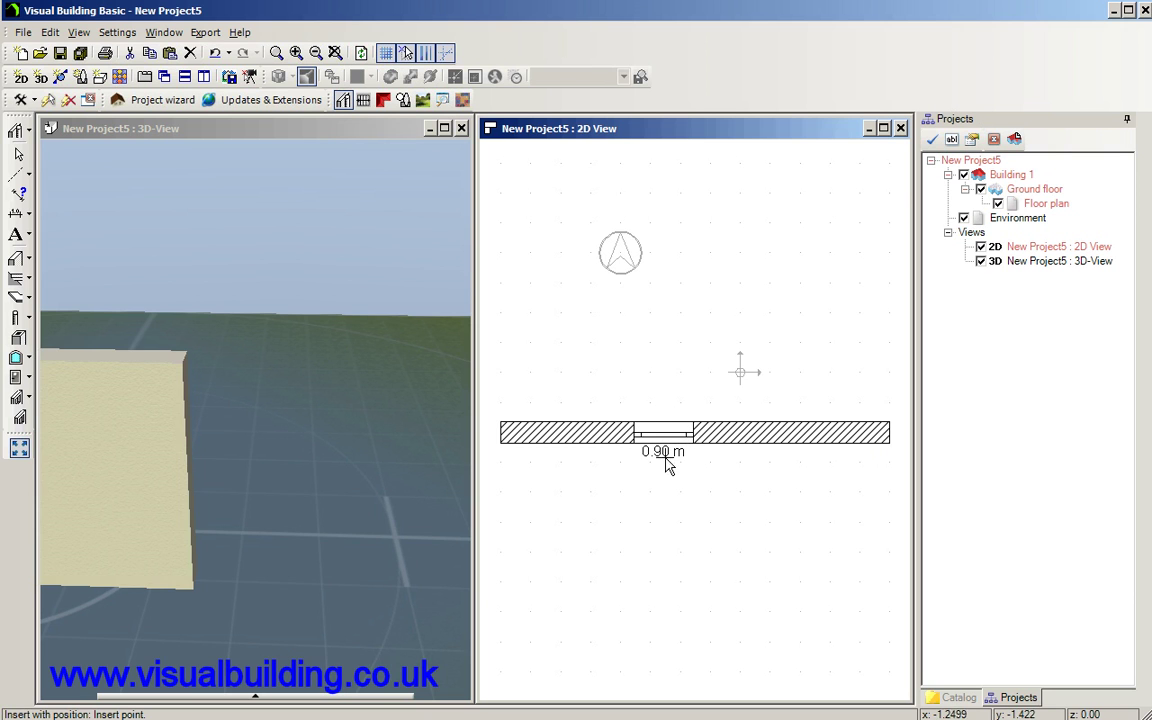
Place the 1.00 m window into the wall and zoom in on it.
{"action": "left_click", "coordinate": [663, 437]}
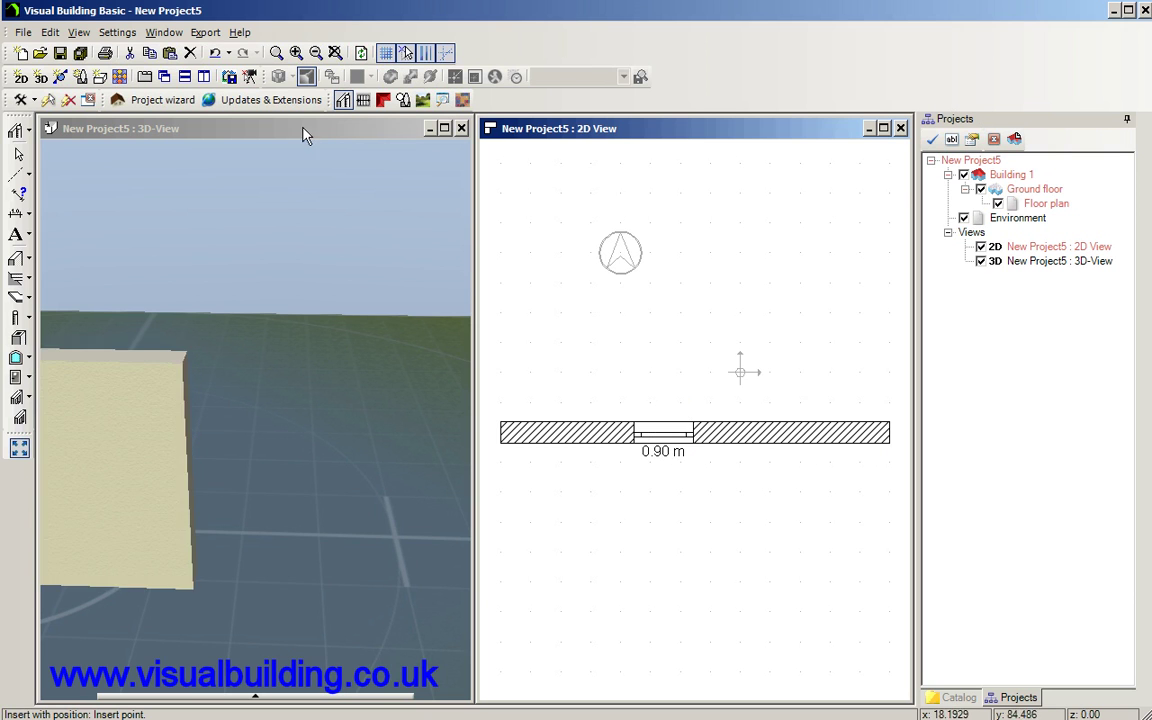
{"action": "left_click", "coordinate": [18, 154]}
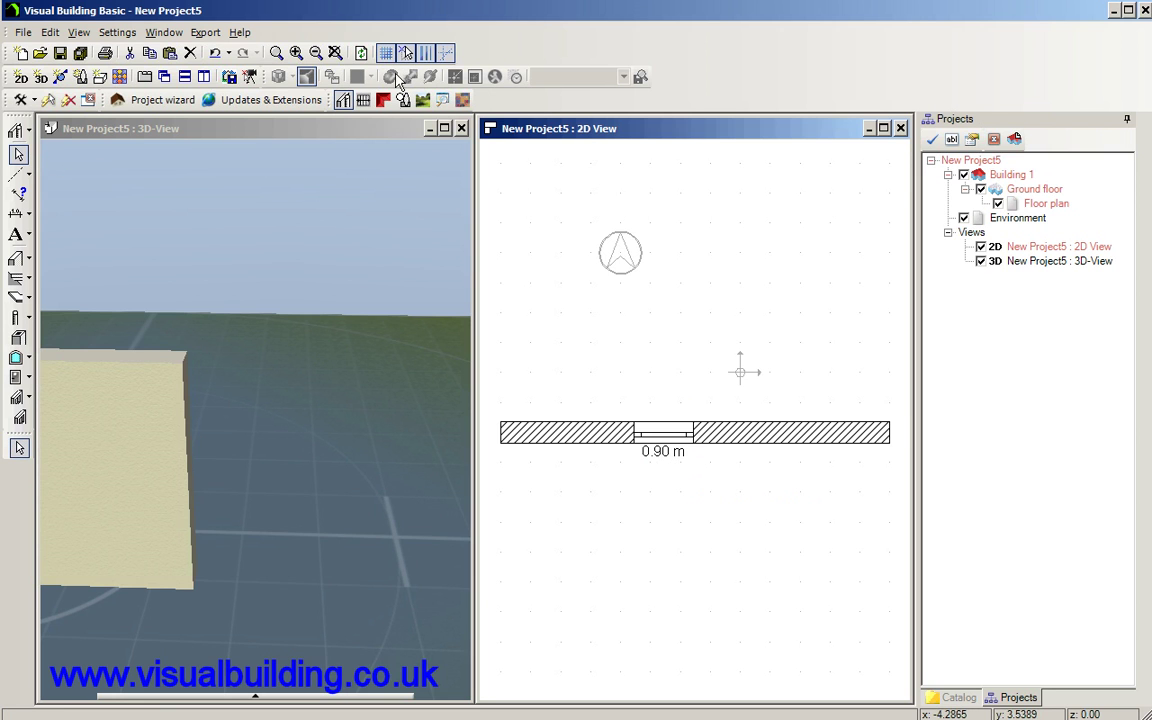
{"action": "left_click", "coordinate": [296, 52]}
{"action": "left_click", "coordinate": [296, 52]}
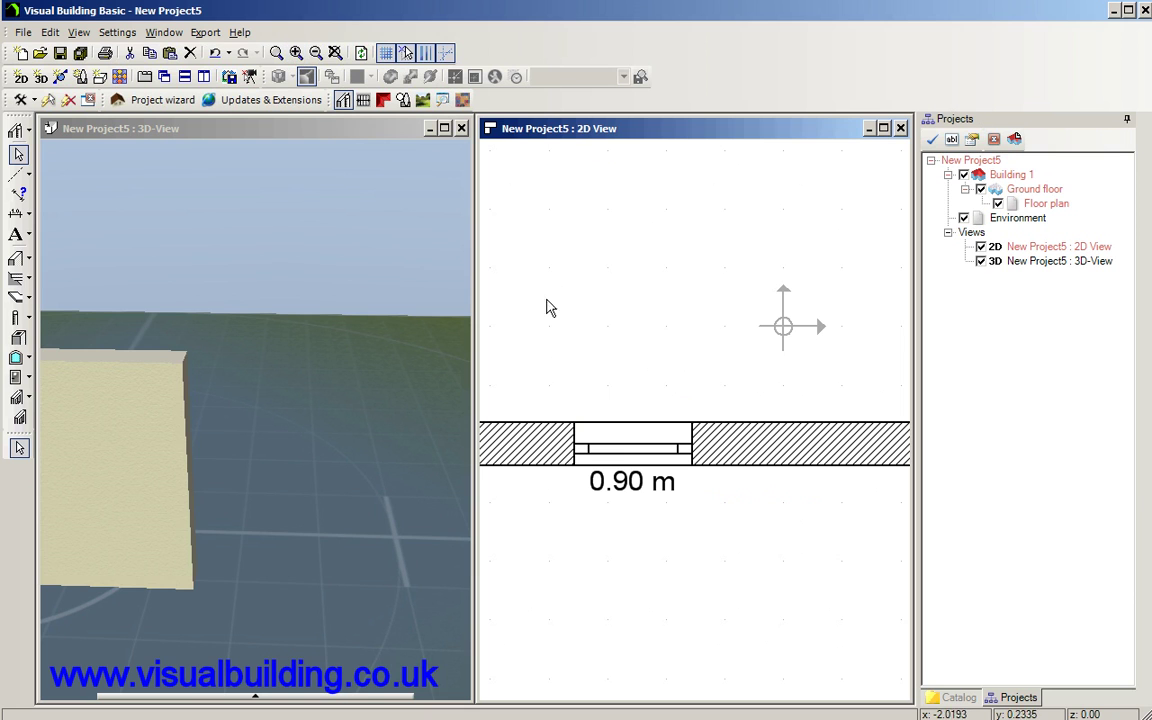
Turn off the Sill height label under Labels in the plan's Visibility settings.
{"action": "right_click", "coordinate": [617, 205]}
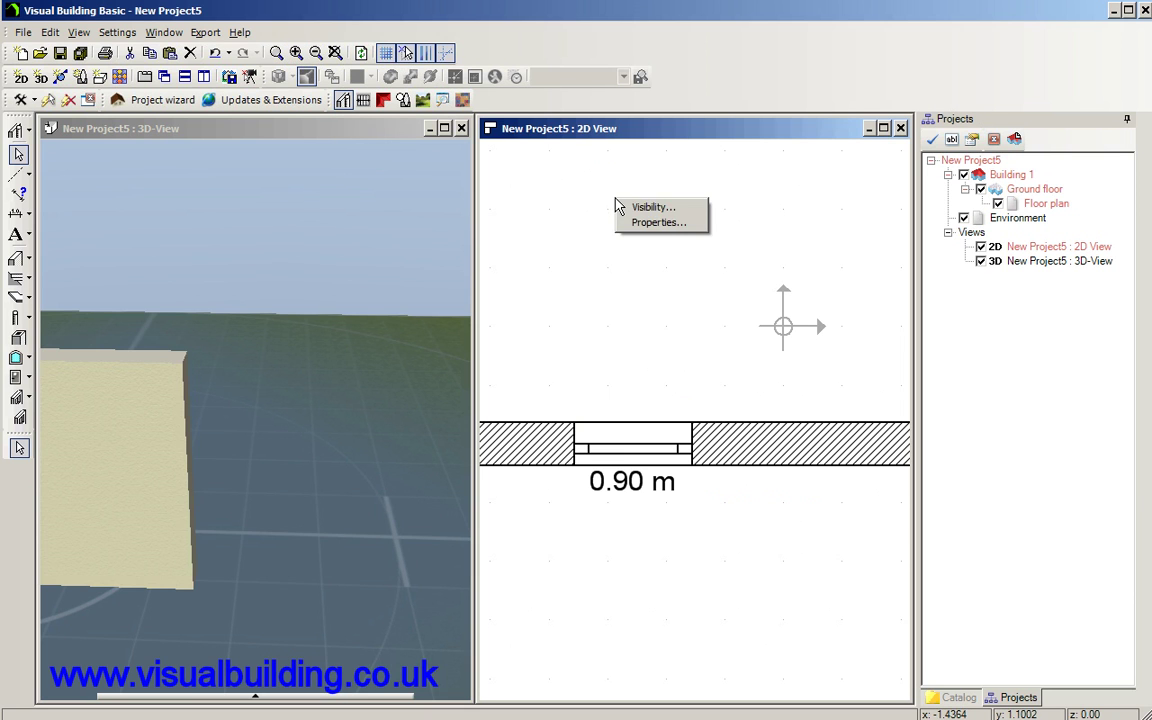
{"action": "left_click", "coordinate": [648, 207]}
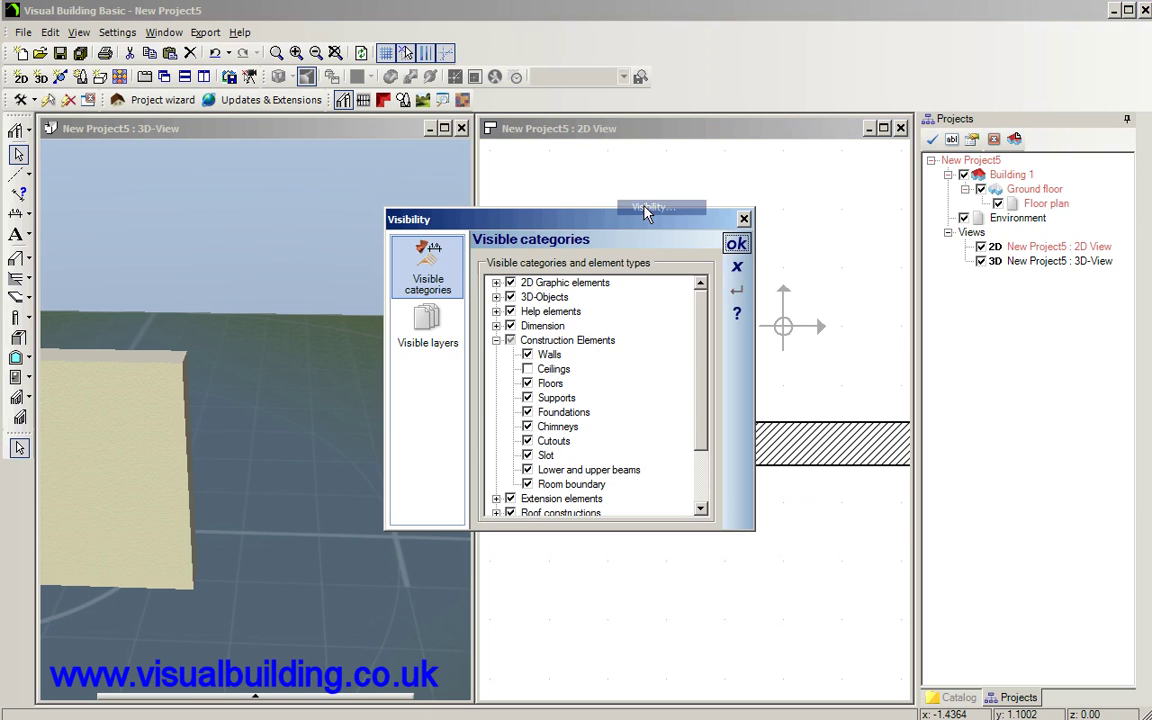
{"action": "left_click", "coordinate": [703, 473]}
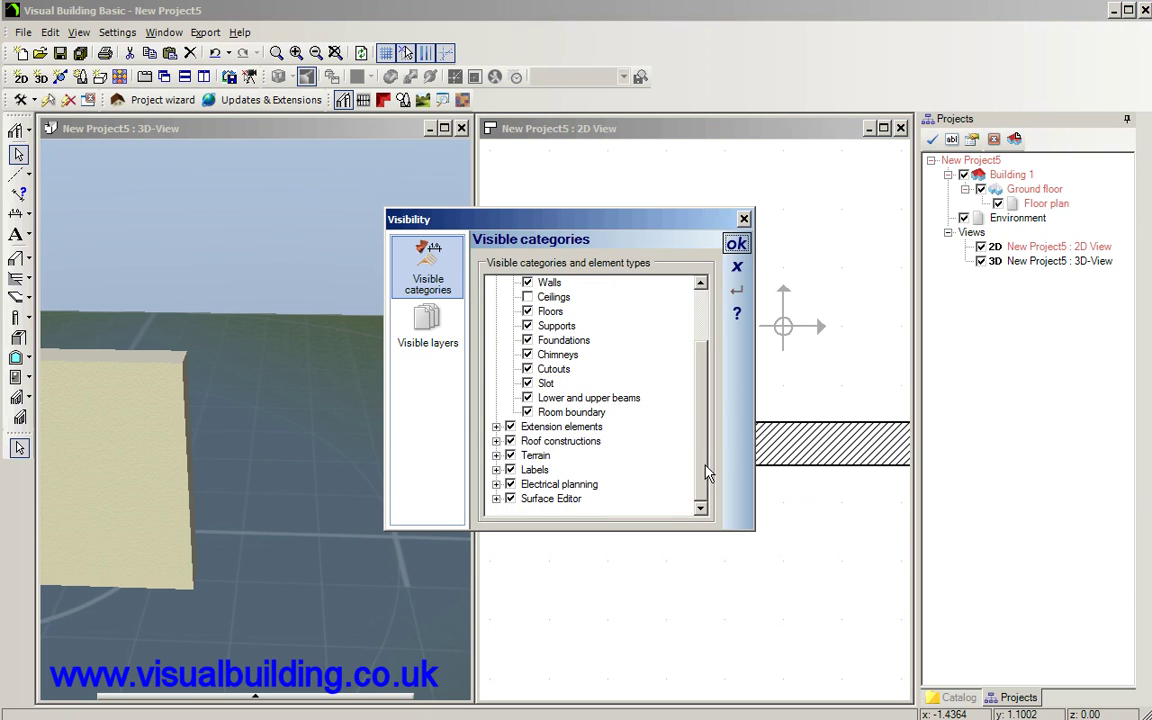
{"action": "left_click", "coordinate": [496, 469]}
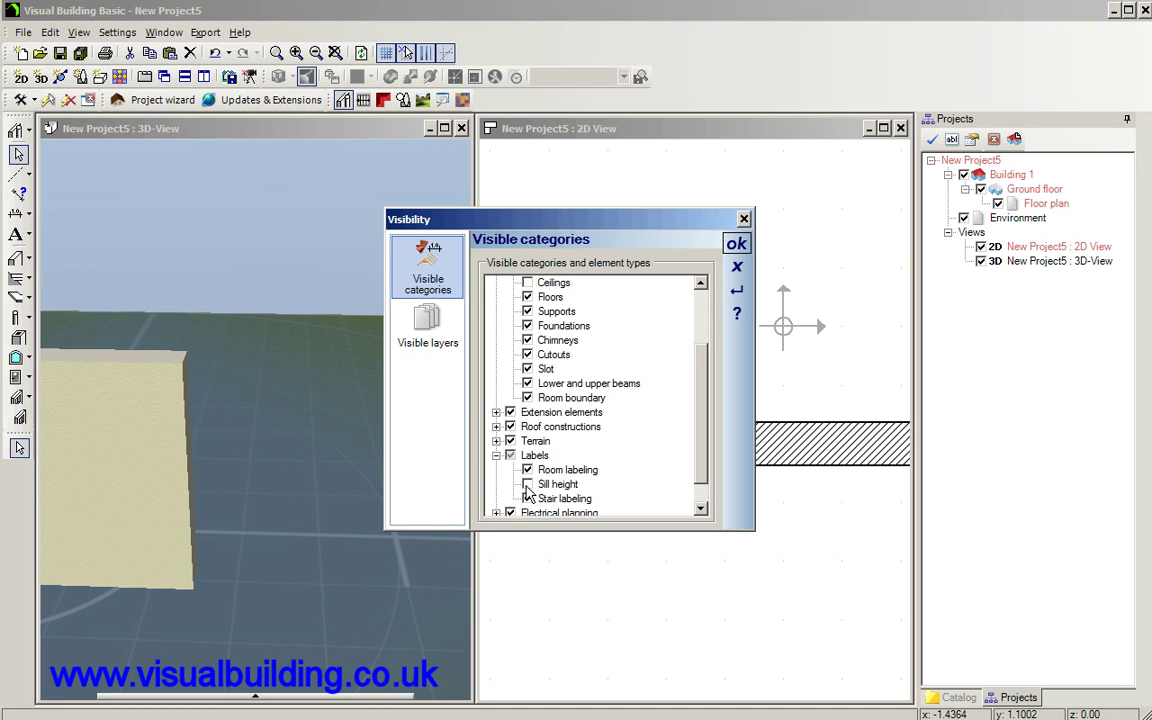
{"action": "left_click", "coordinate": [527, 484]}
{"action": "left_click", "coordinate": [734, 243]}
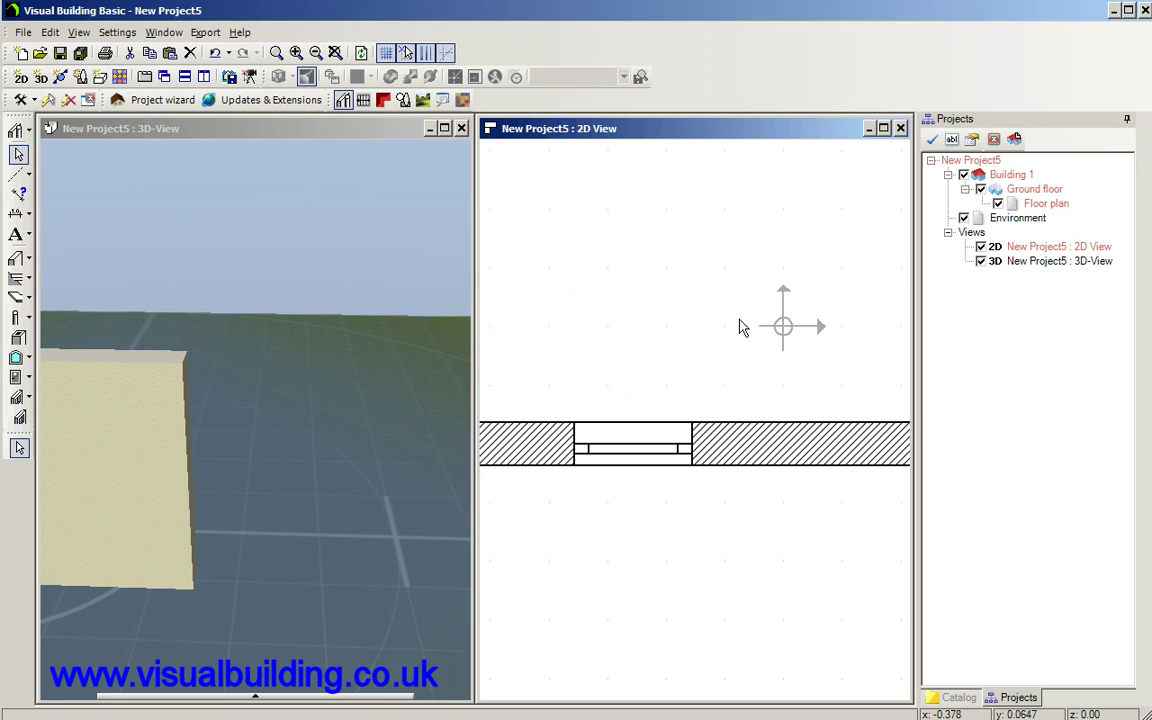
{"action": "left_click", "coordinate": [335, 52]}
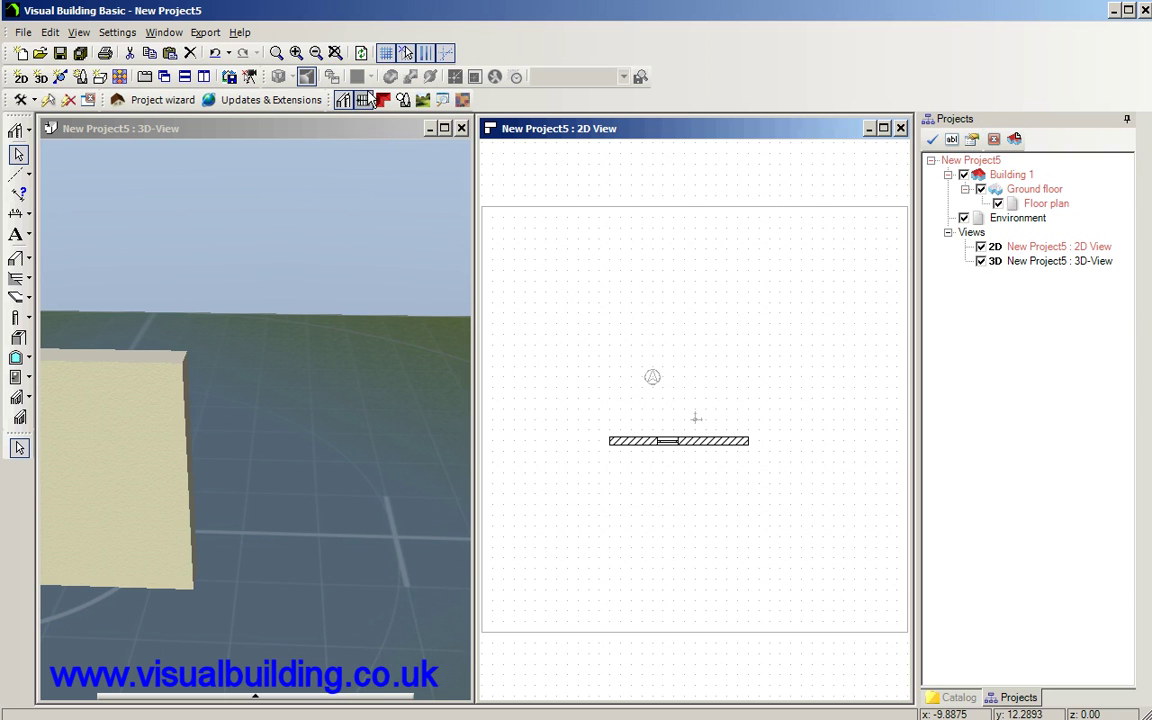
{"action": "left_click", "coordinate": [252, 124]}
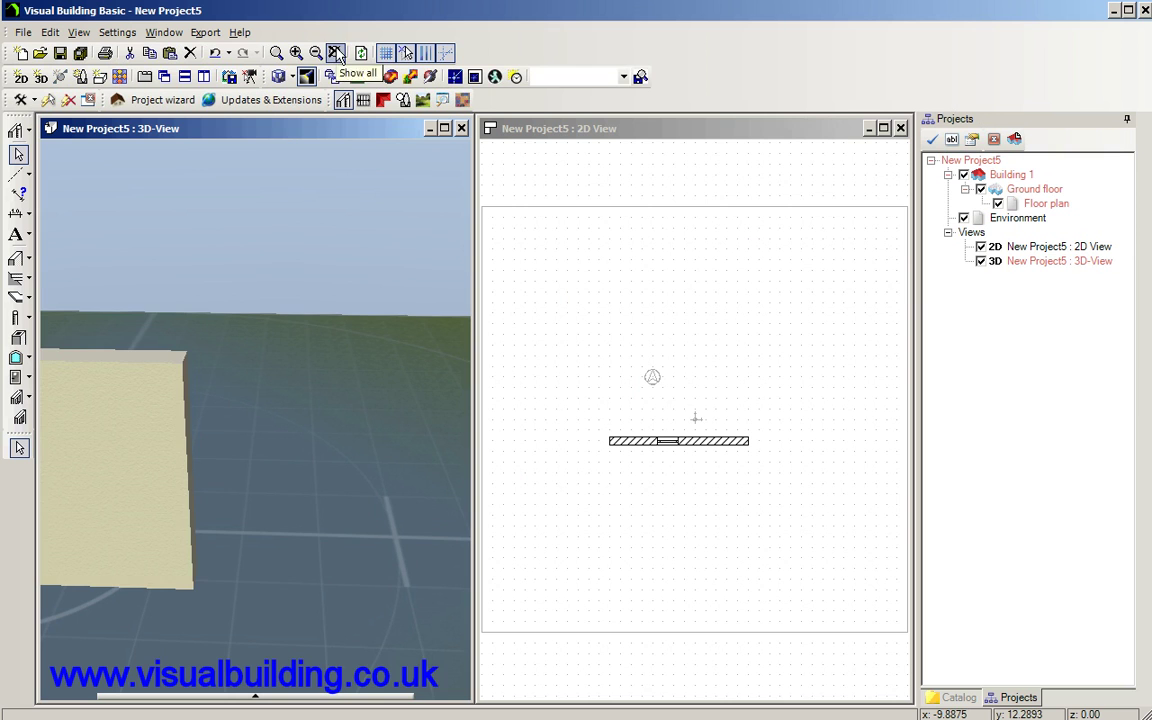
{"action": "left_click", "coordinate": [316, 52]}
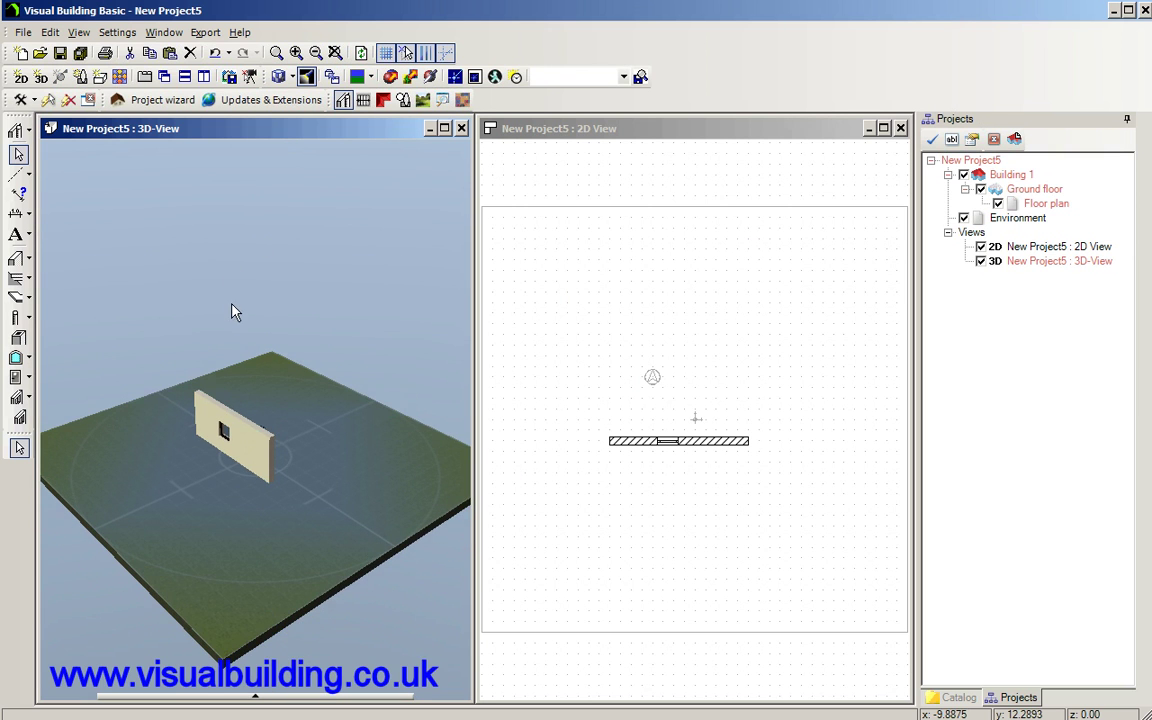
{"action": "scroll", "coordinate": [213, 346], "scroll_direction": "up", "scroll_amount": 5}
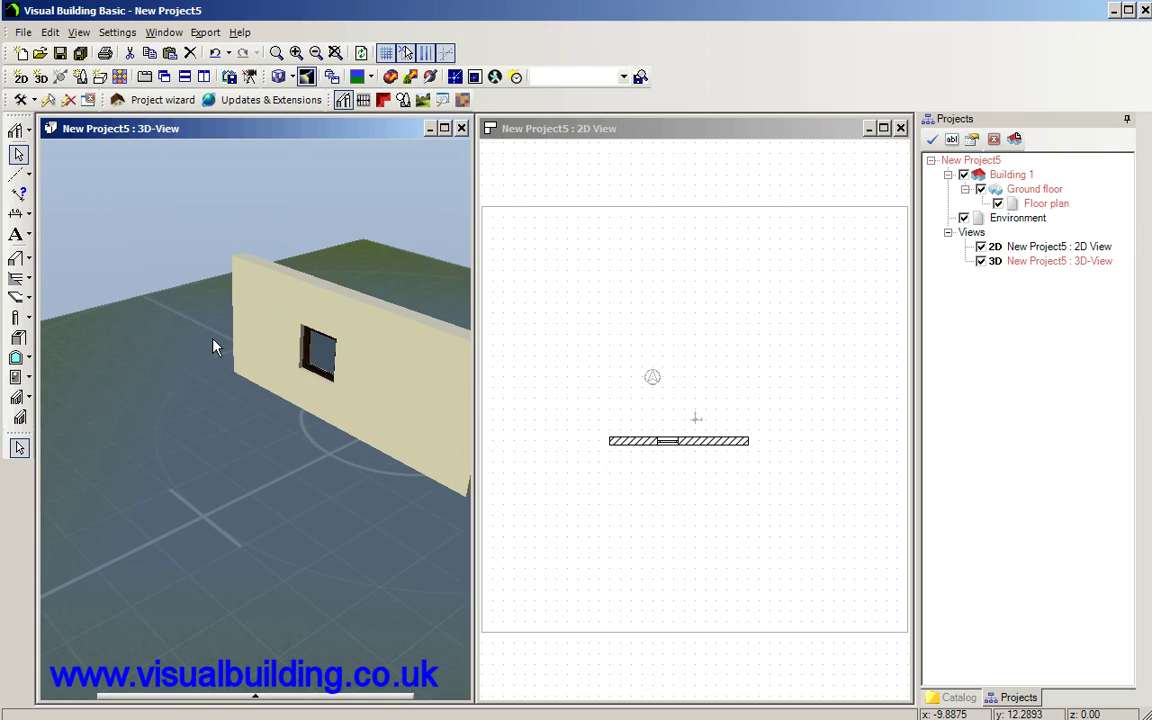
{"action": "scroll", "coordinate": [352, 342], "scroll_direction": "up", "scroll_amount": 1}
{"action": "scroll", "coordinate": [362, 350], "scroll_direction": "down", "scroll_amount": 2}
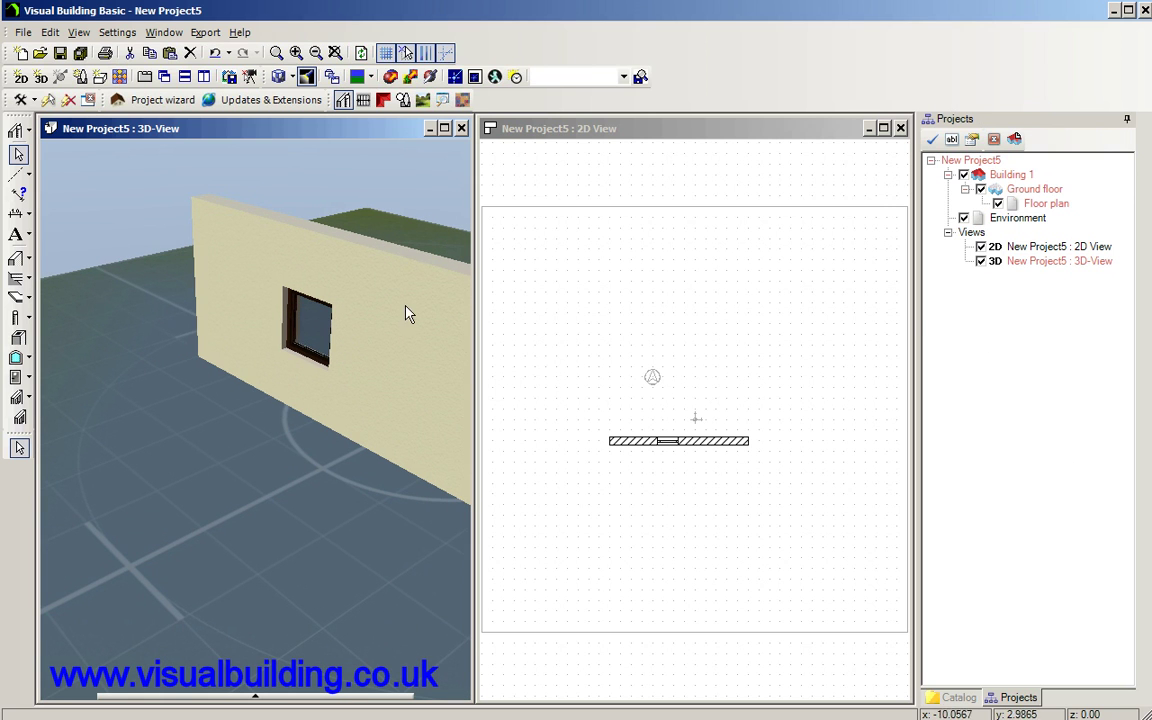
{"action": "left_click_drag", "start_coordinate": [400, 310], "coordinate": [386, 332]}
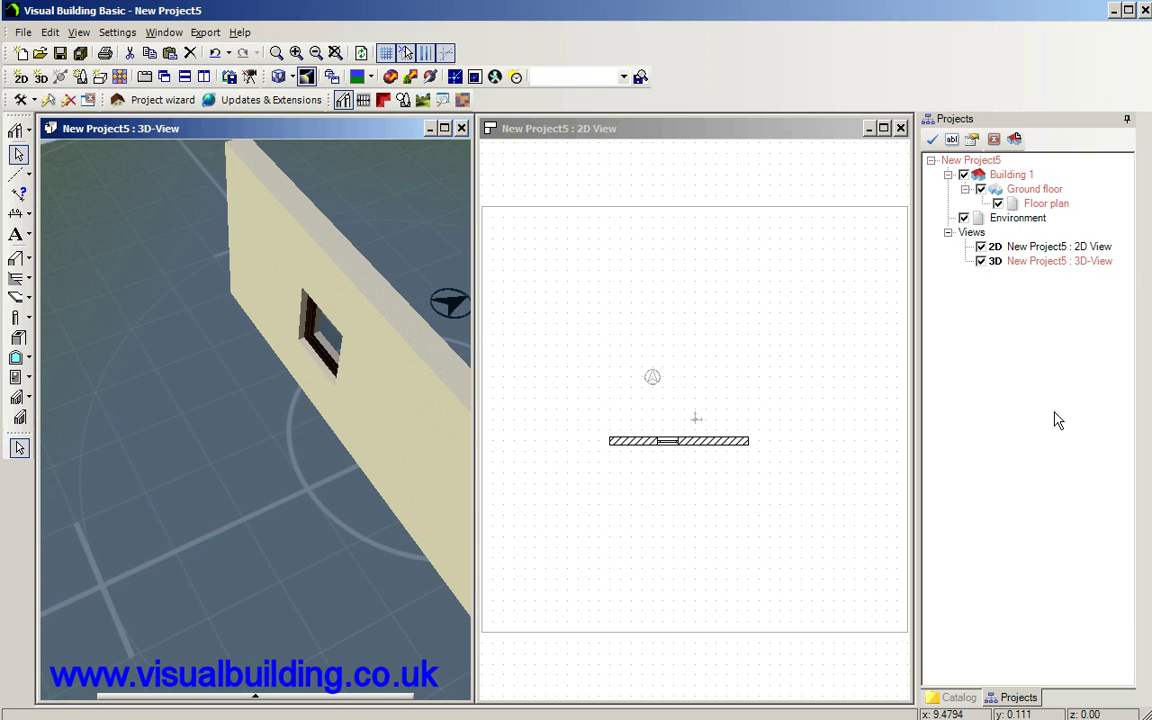
Drag Cube_100x100x100 from the catalog's Misc > Basic forms folder into the floor plan.
{"action": "left_click", "coordinate": [958, 697]}
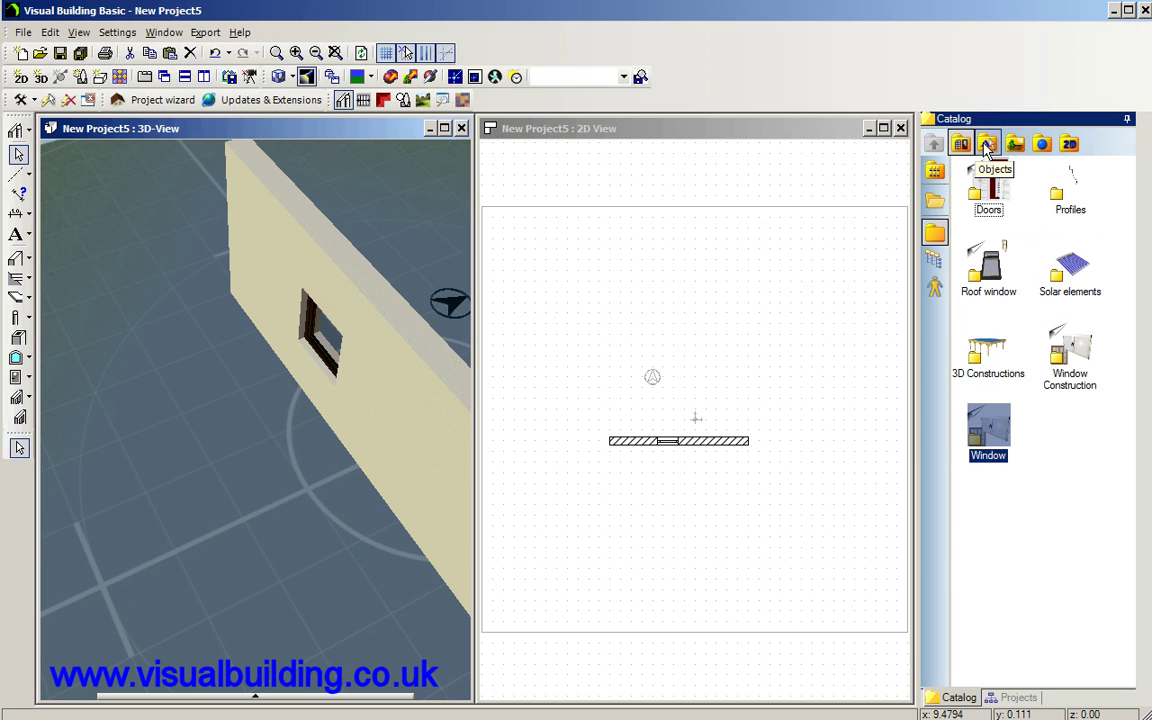
{"action": "left_click", "coordinate": [987, 145]}
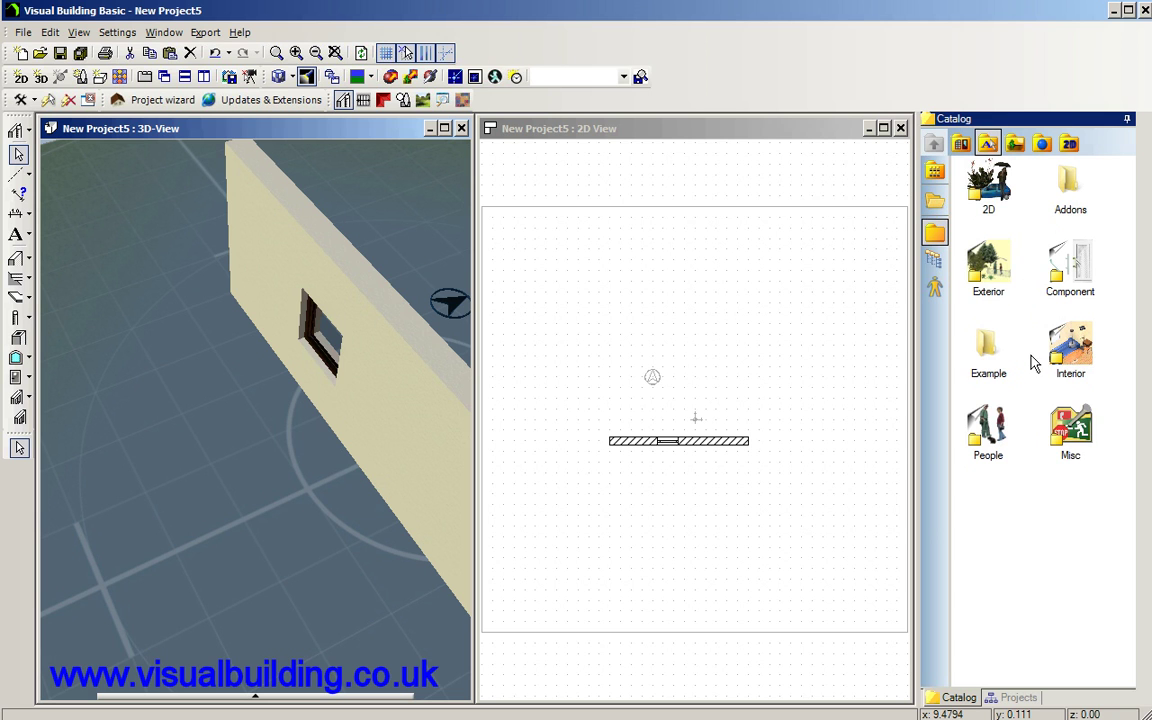
{"action": "double_click", "coordinate": [1070, 428]}
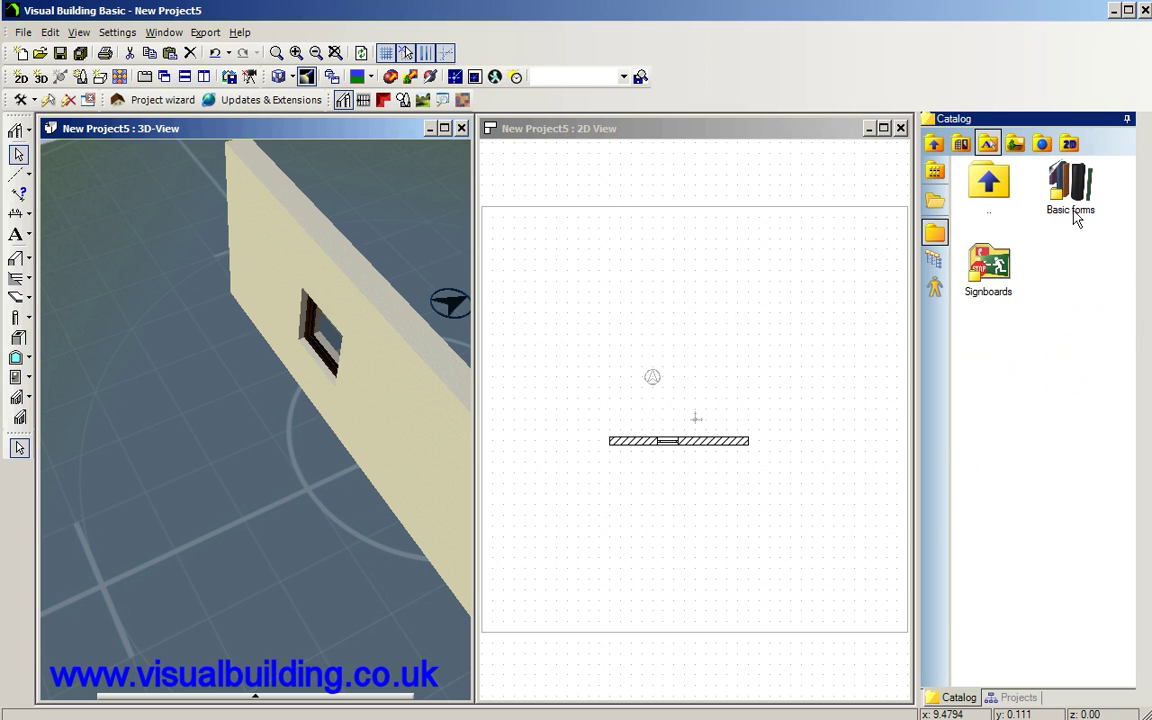
{"action": "double_click", "coordinate": [1072, 188]}
{"action": "scroll", "coordinate": [1075, 400], "scroll_direction": "down", "scroll_amount": 1}
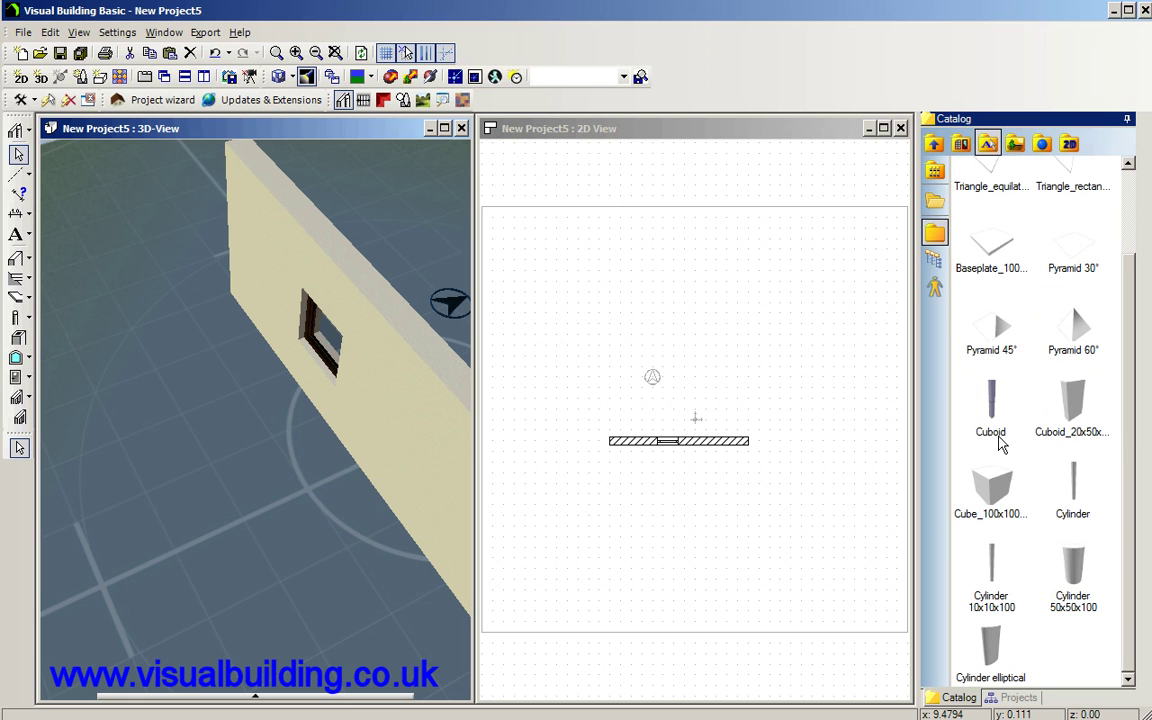
{"action": "left_click_drag", "start_coordinate": [993, 500], "coordinate": [670, 370]}
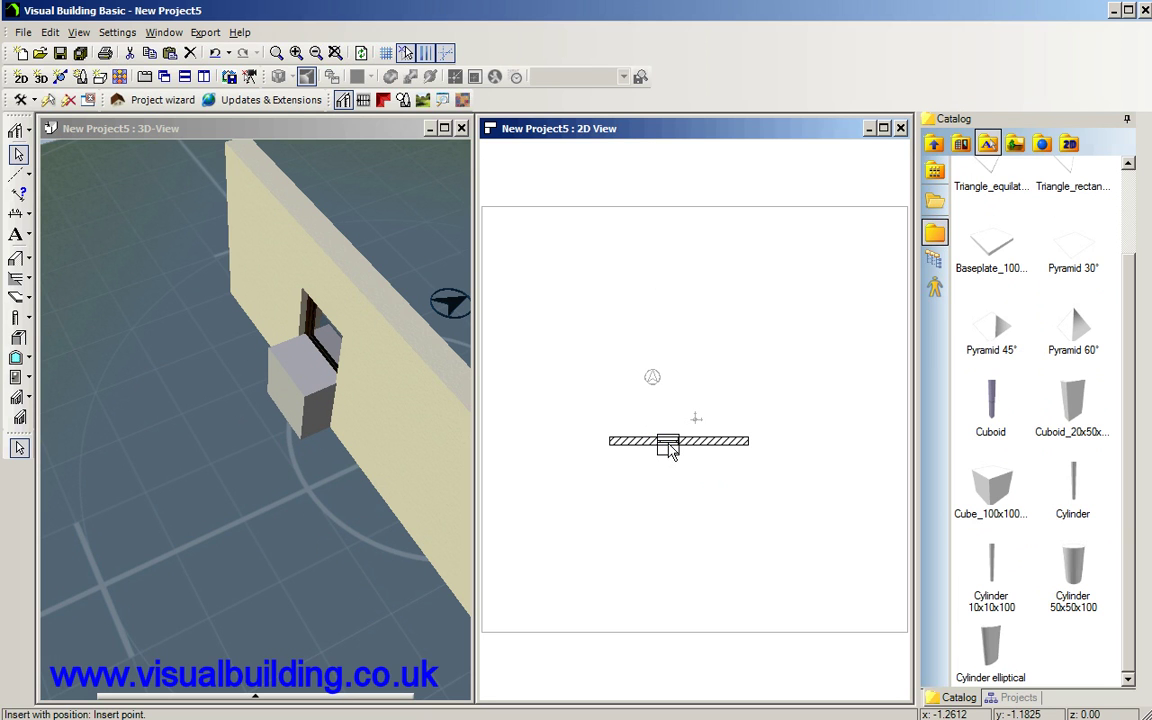
Place the 100 cm cube on the wall and move it to centre over the window.
{"action": "left_click", "coordinate": [670, 450]}
{"action": "left_click", "coordinate": [296, 52]}
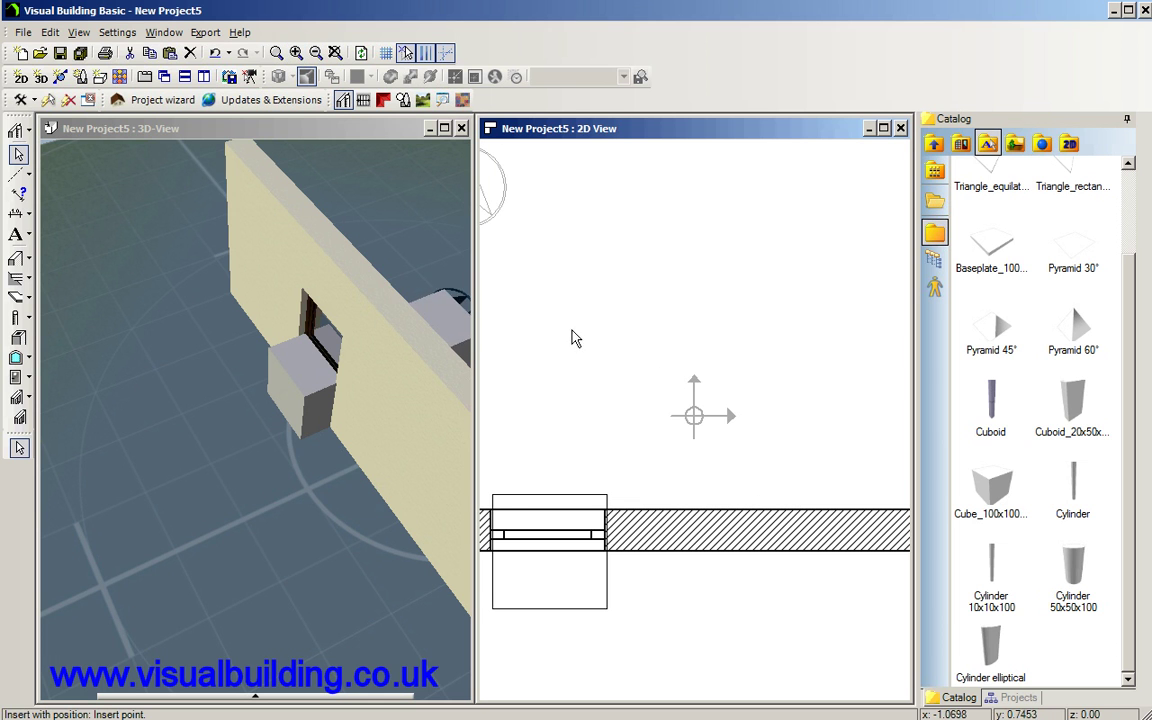
{"action": "key", "text": "Left"}
{"action": "key", "text": "Left"}
{"action": "key", "text": "Left"}
{"action": "key", "text": "Left"}
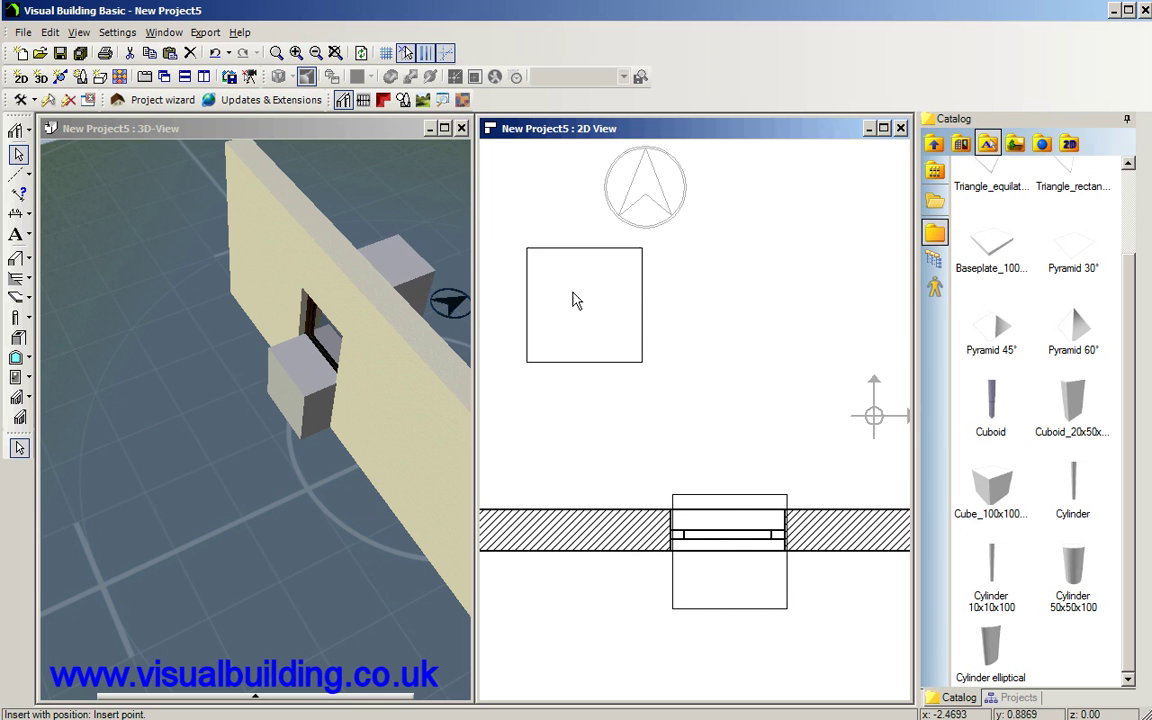
{"action": "key", "text": "Escape"}
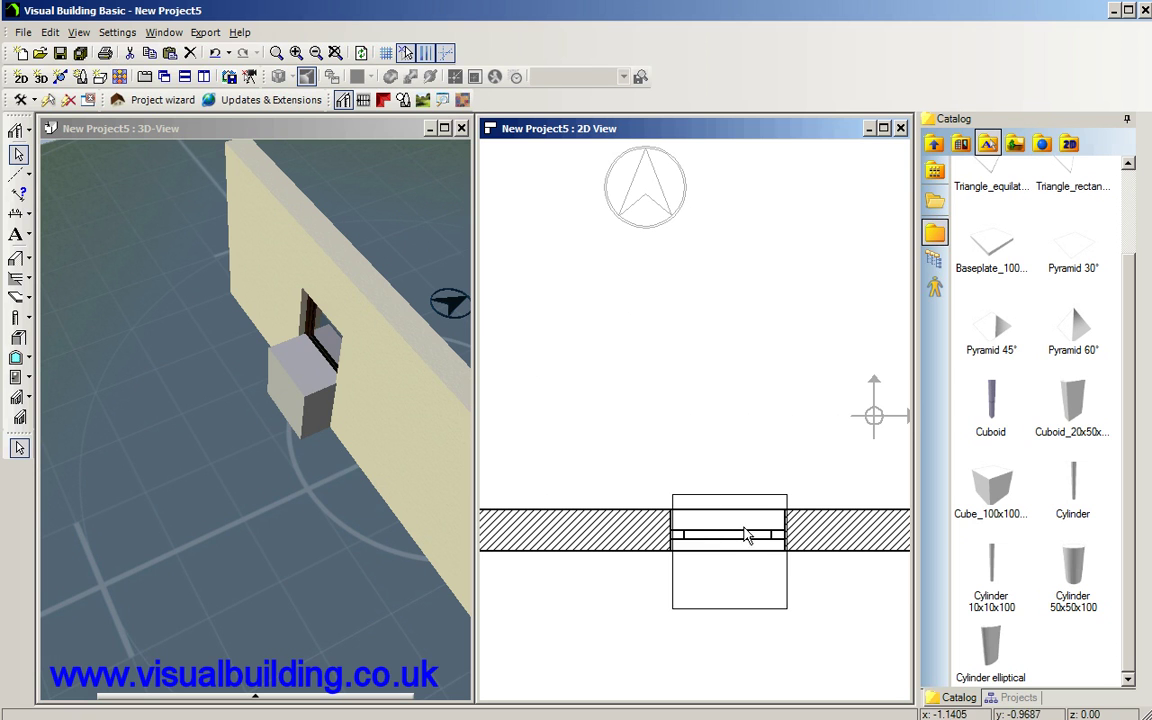
{"action": "left_click", "coordinate": [745, 594]}
{"action": "left_click_drag", "start_coordinate": [745, 594], "coordinate": [729, 543]}
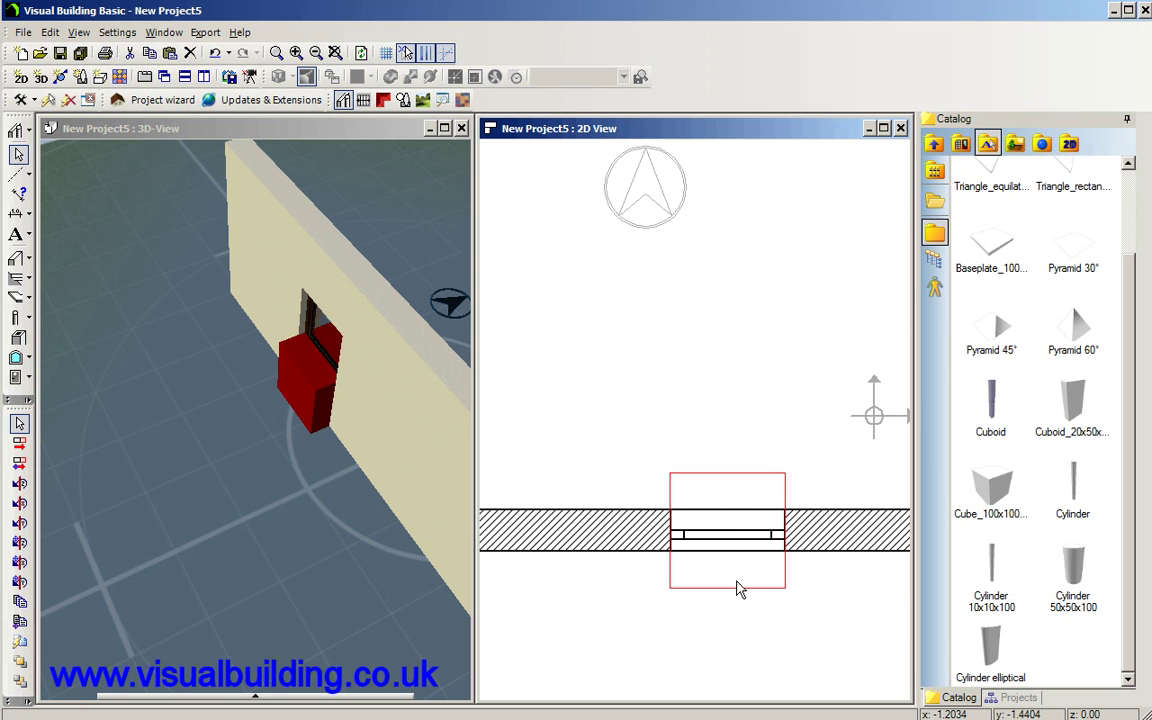
Set the cube's width to 1.50 m and its height to 0.10 m.
{"action": "double_click", "coordinate": [737, 589]}
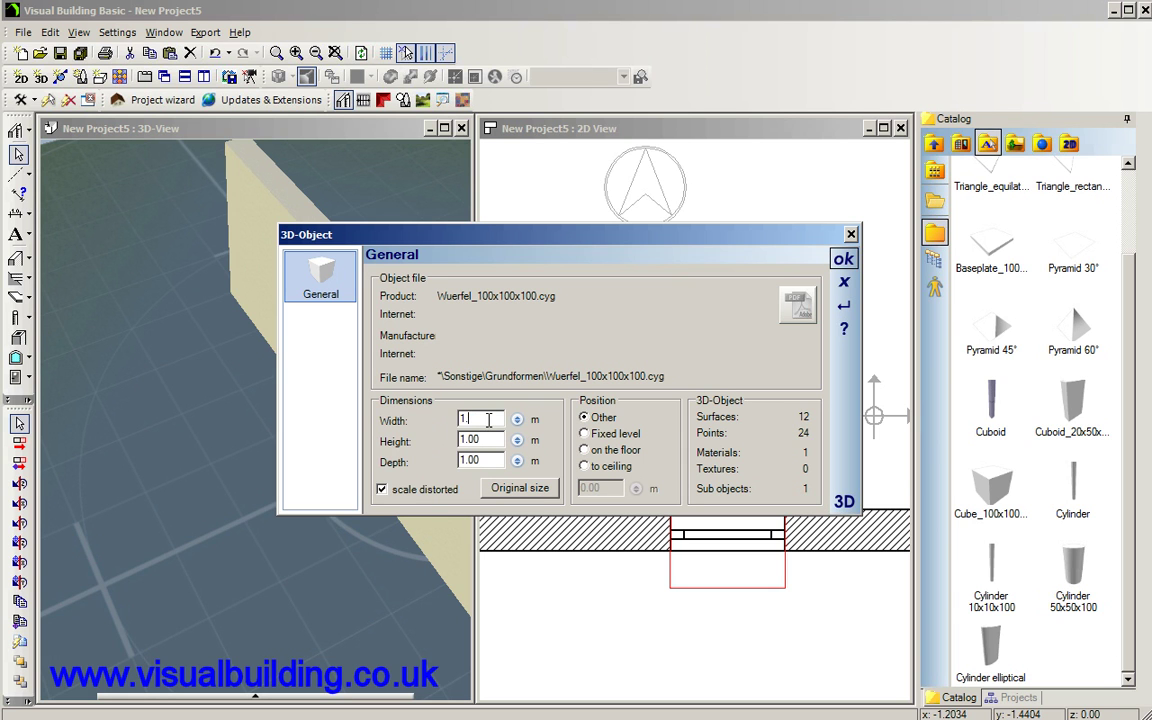
{"action": "left_click", "coordinate": [843, 259]}
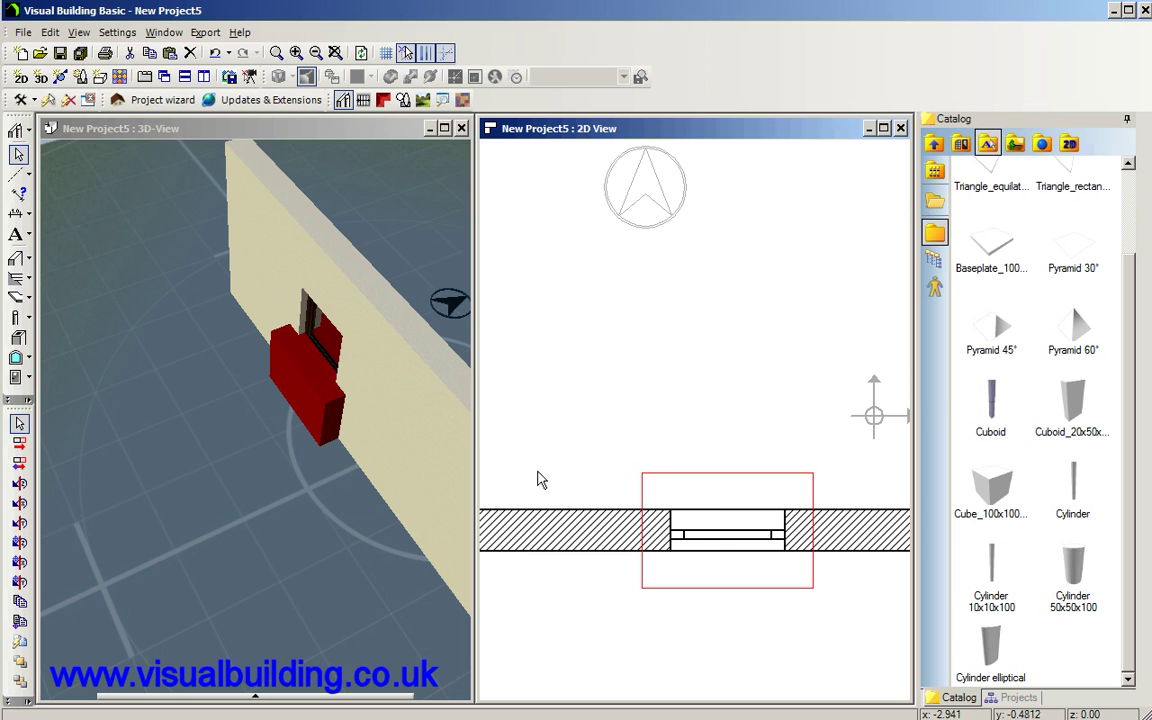
{"action": "left_click", "coordinate": [715, 501]}
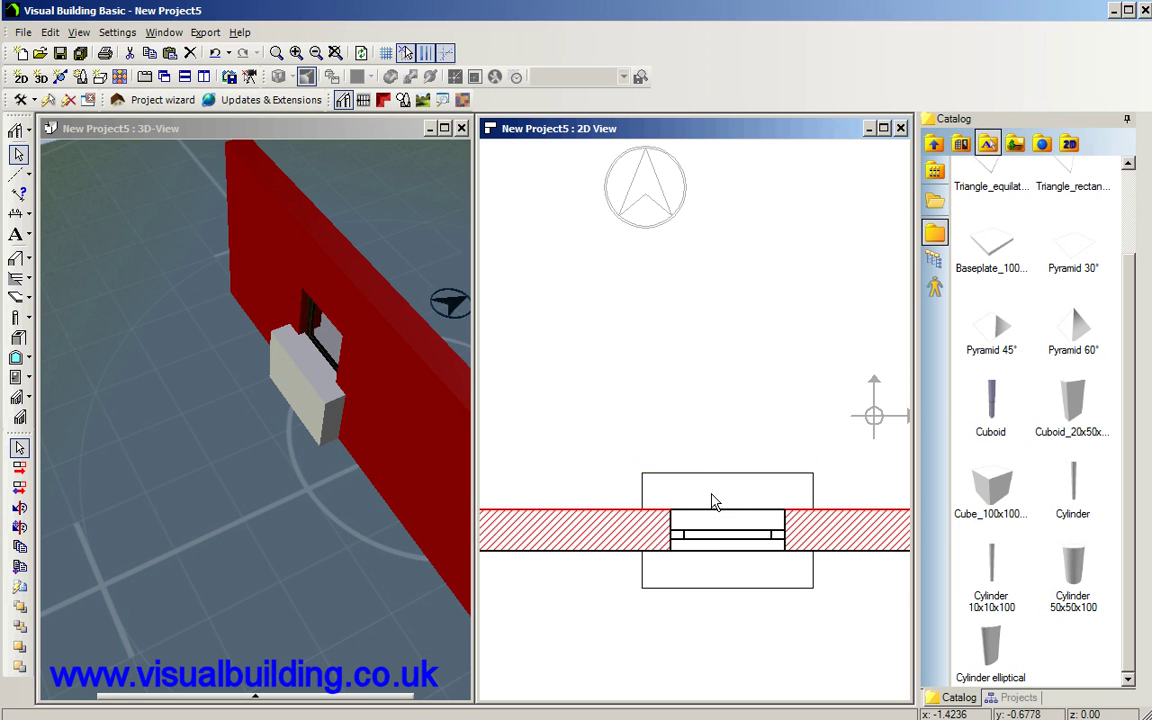
{"action": "left_click", "coordinate": [715, 501]}
{"action": "double_click", "coordinate": [715, 501]}
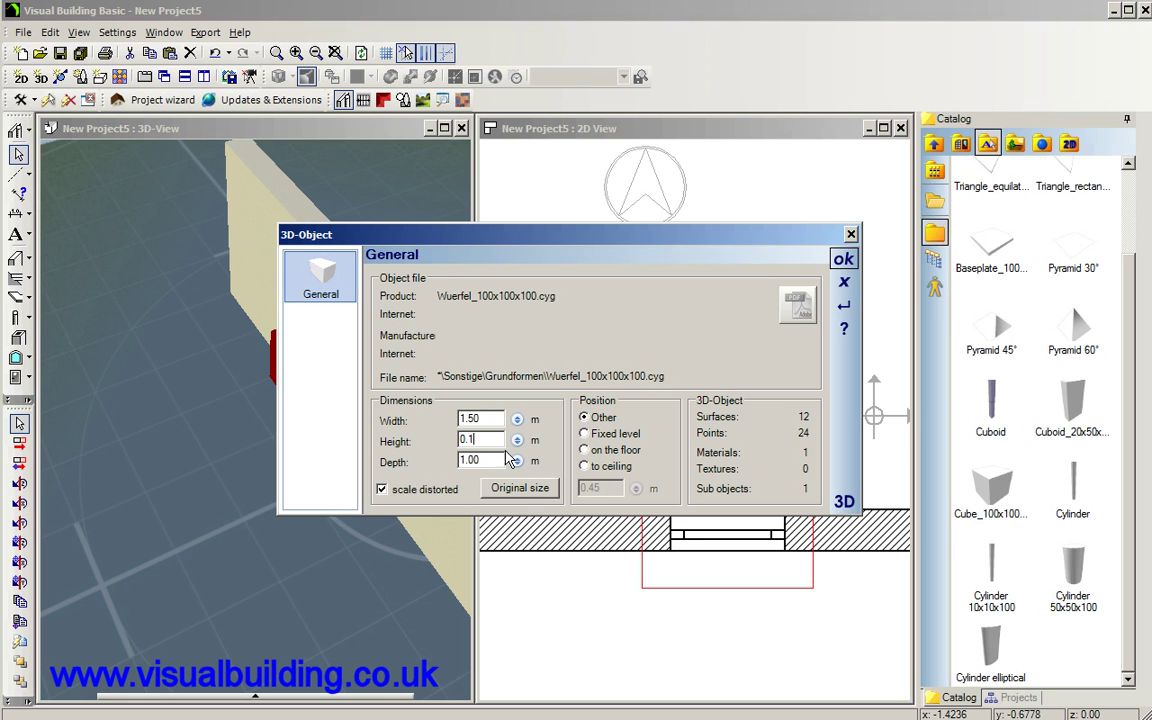
{"action": "left_click", "coordinate": [843, 259]}
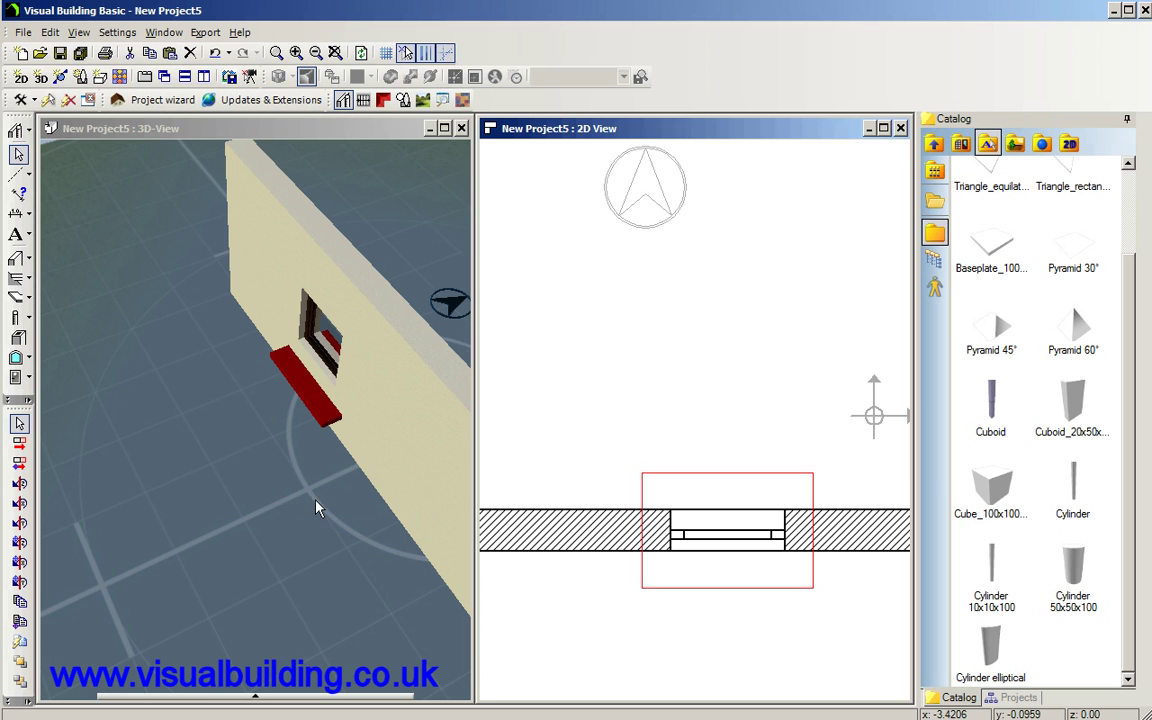
Set the beam's depth to 0.2 m and check it in the 3D view.
{"action": "left_click_drag", "start_coordinate": [316, 509], "coordinate": [360, 452]}
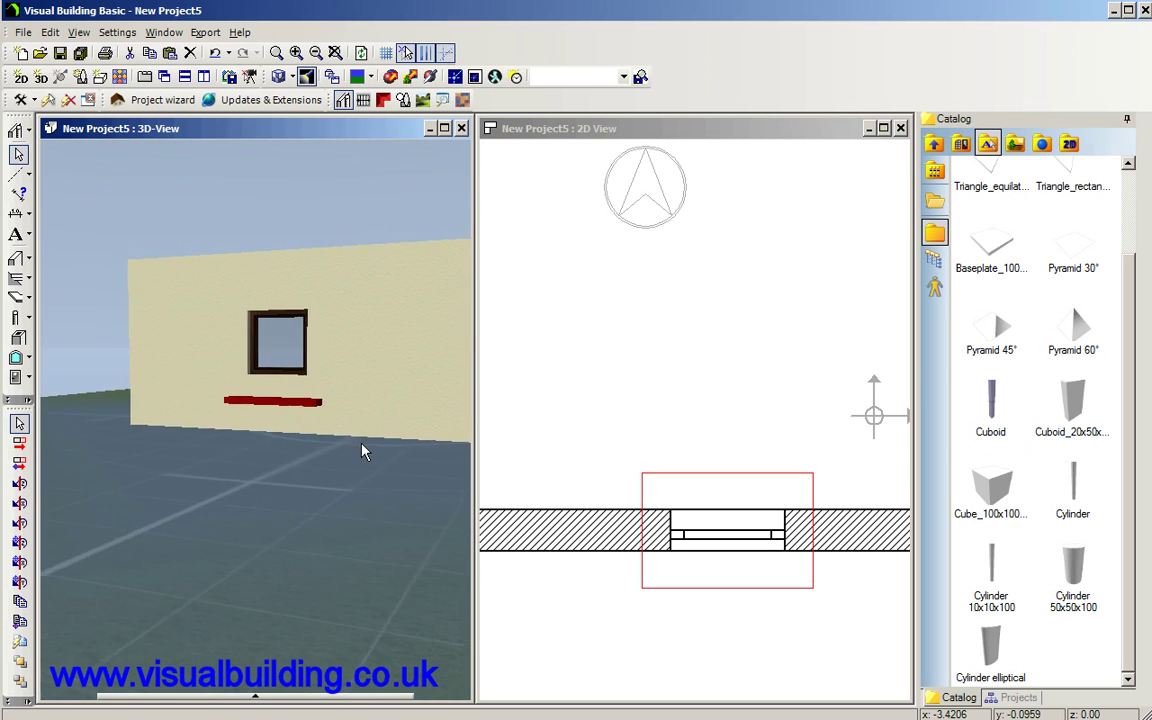
{"action": "left_click_drag", "start_coordinate": [367, 449], "coordinate": [315, 464]}
{"action": "double_click", "coordinate": [722, 573]}
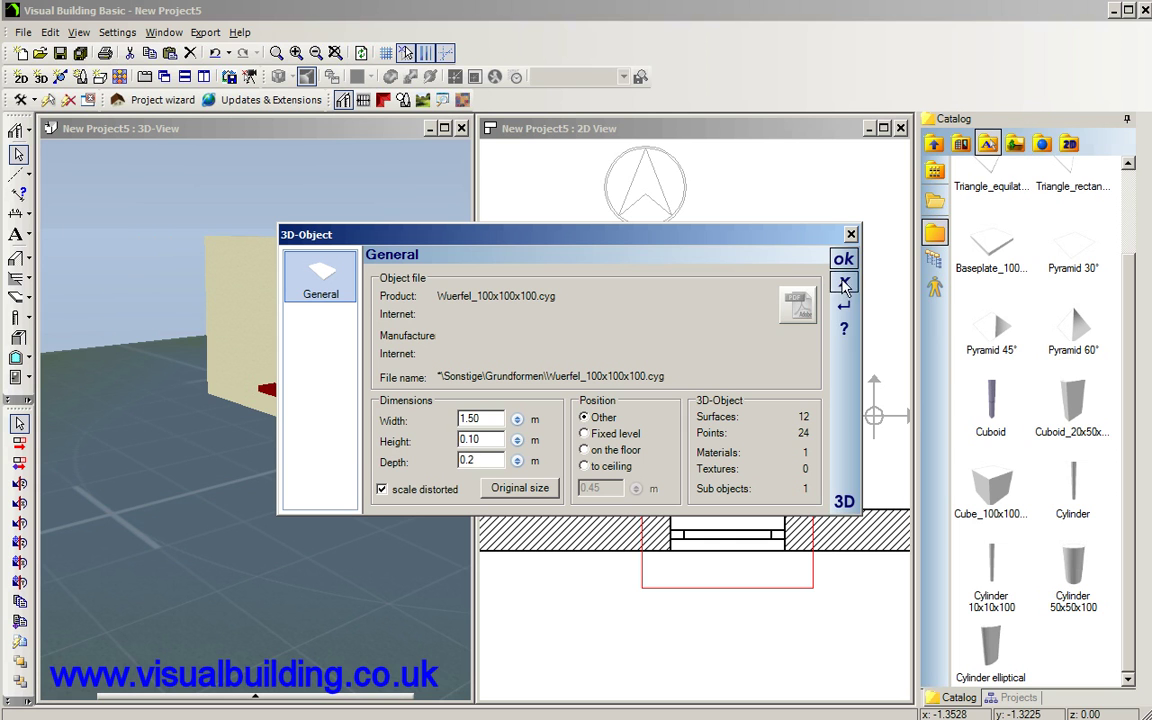
{"action": "key", "text": "Return"}
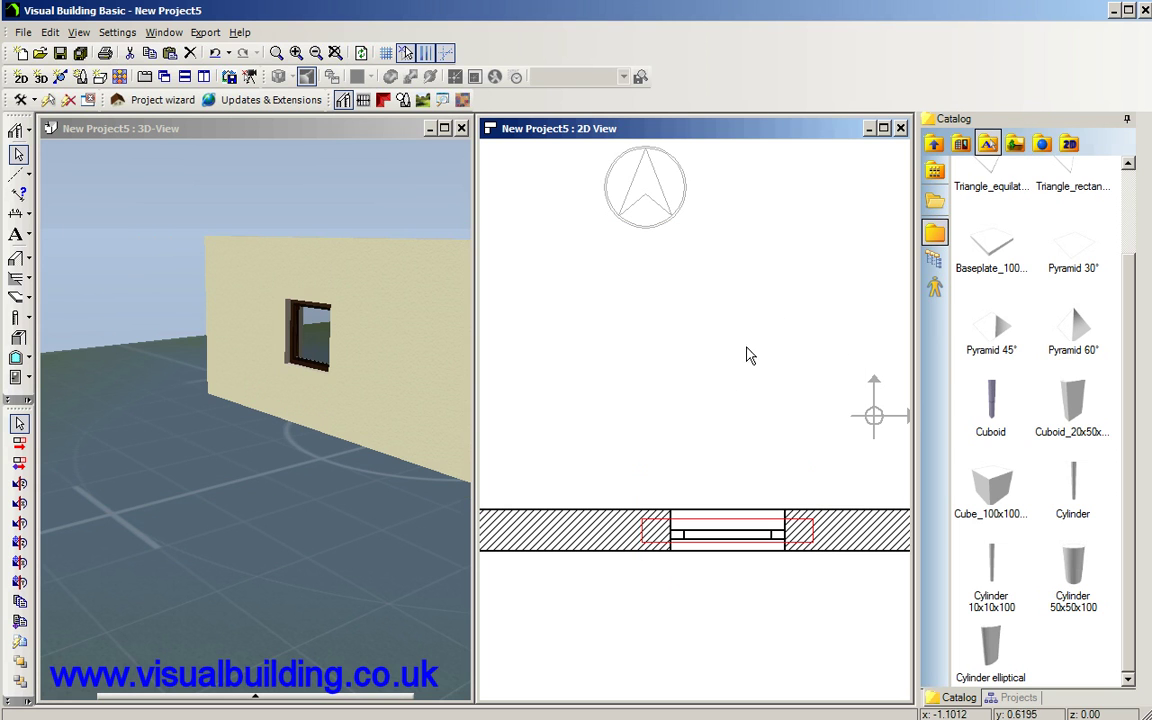
{"action": "left_click", "coordinate": [429, 504]}
{"action": "left_click_drag", "start_coordinate": [429, 504], "coordinate": [446, 473]}
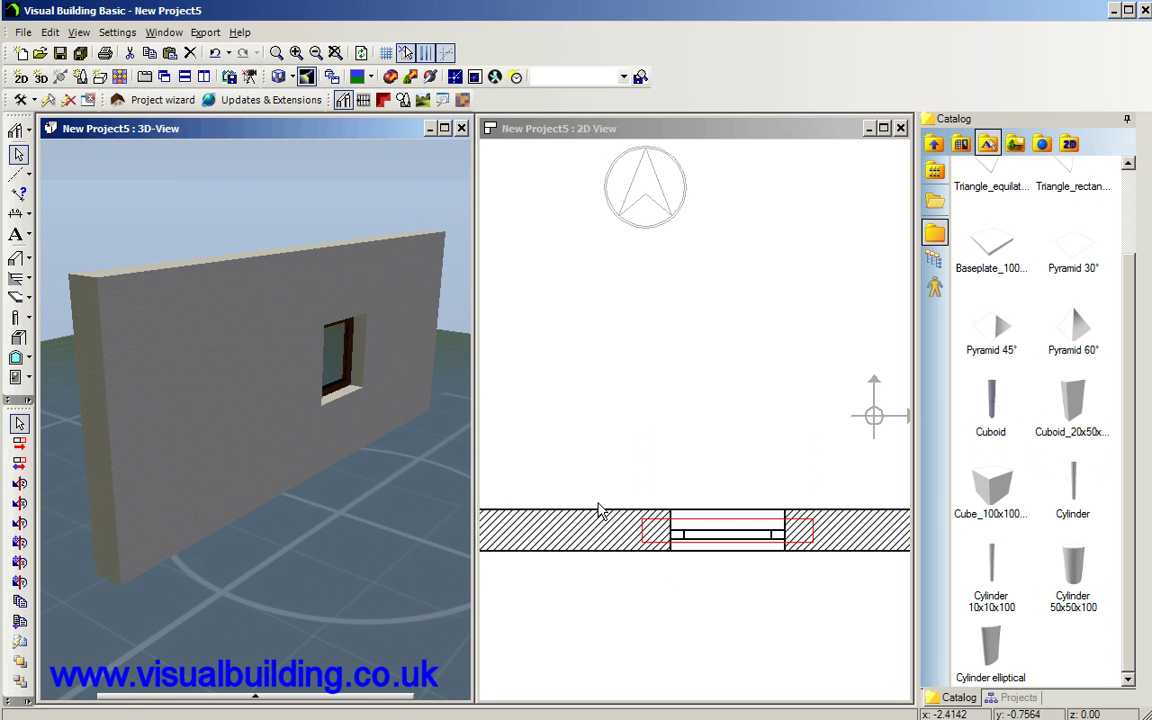
Untick Walls under Construction Elements in the 3D view's Visibility settings.
{"action": "mouse_move", "coordinate": [393, 512]}
{"action": "left_mouse_down"}
{"action": "mouse_move", "coordinate": [437, 524]}
{"action": "mouse_move", "coordinate": [370, 512]}
{"action": "left_mouse_up"}
{"action": "right_click", "coordinate": [372, 472]}
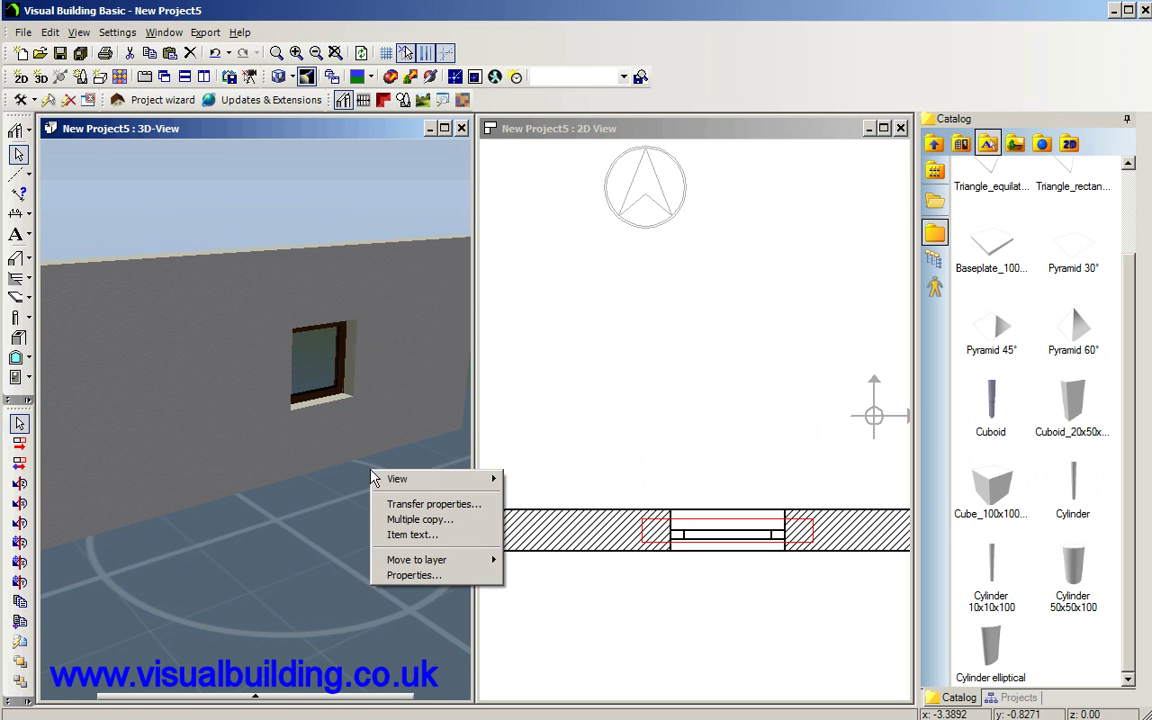
{"action": "mouse_move", "coordinate": [390, 478]}
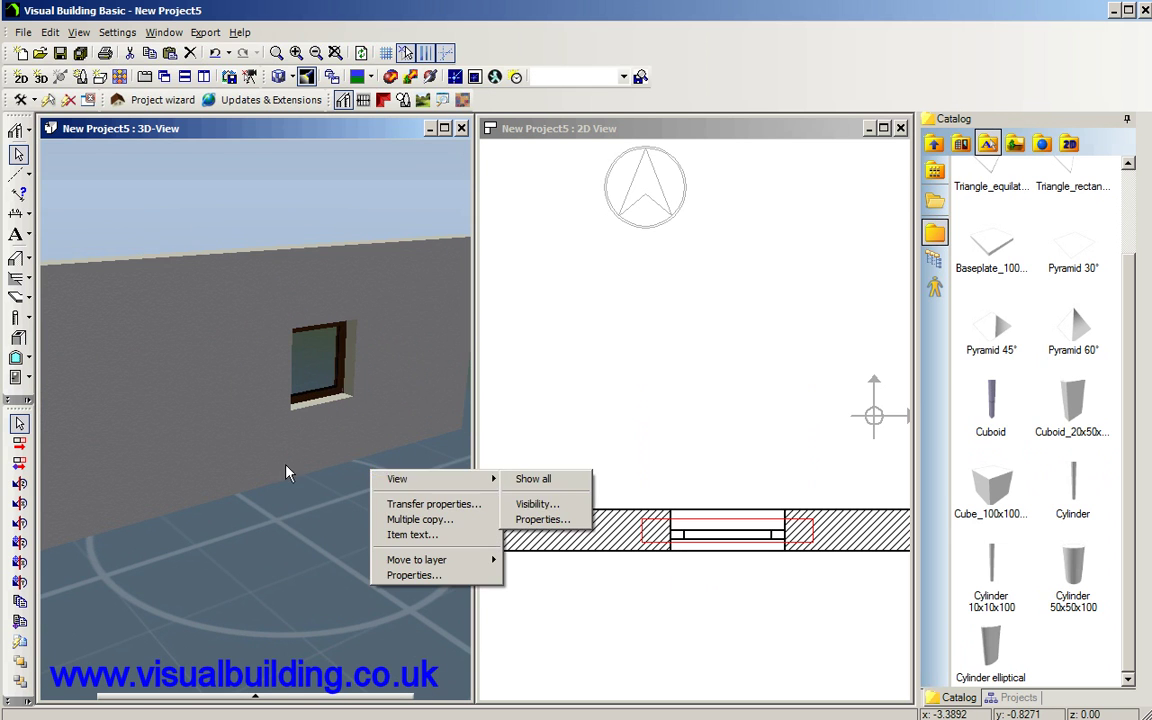
{"action": "left_click", "coordinate": [530, 506]}
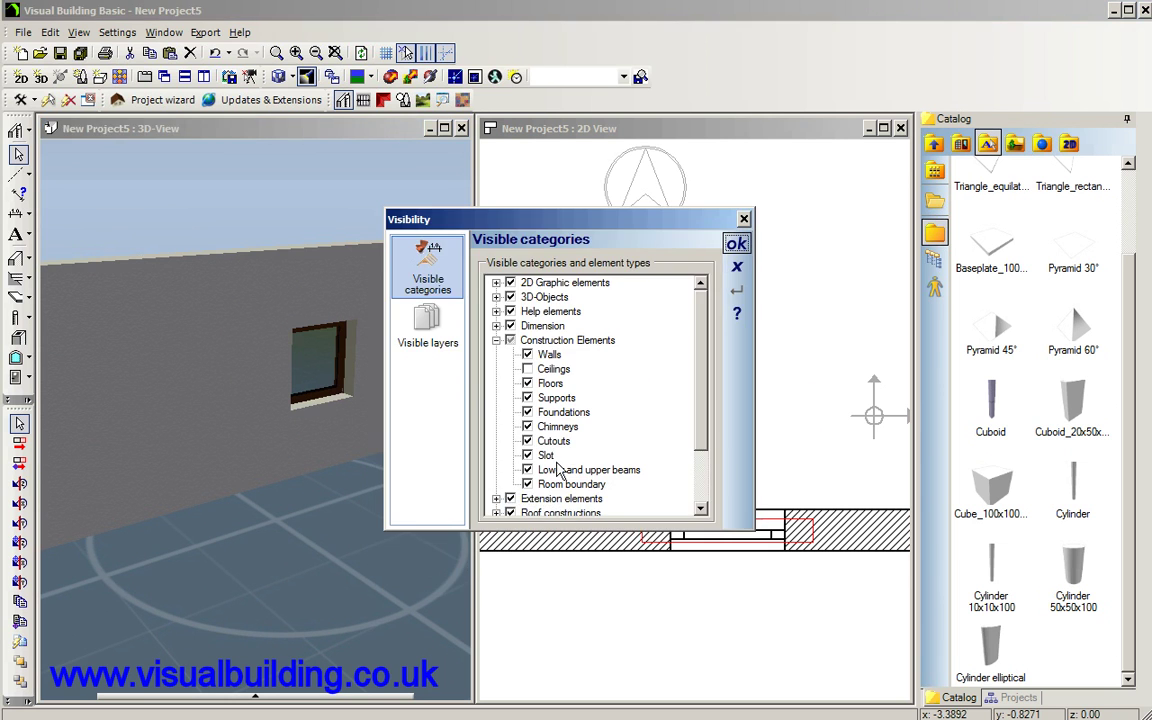
{"action": "left_click", "coordinate": [736, 243]}
{"action": "left_click_drag", "start_coordinate": [406, 472], "coordinate": [452, 468]}
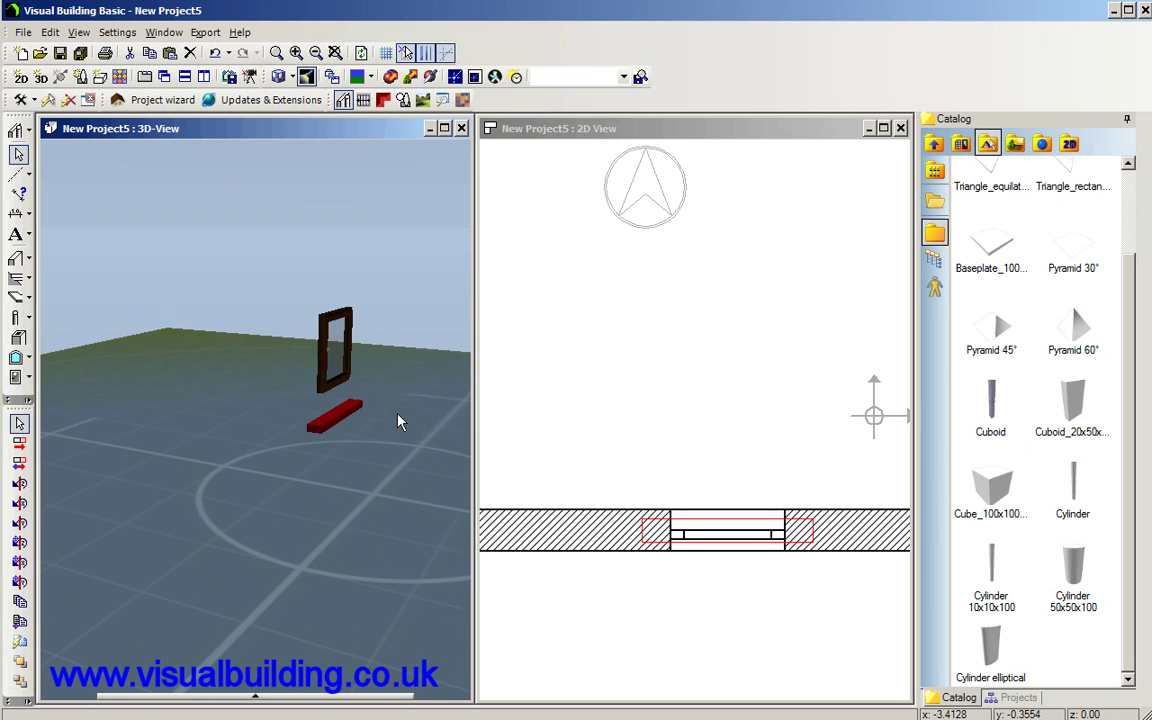
Give the lintel a fixed level of 2.00 m.
{"action": "left_click", "coordinate": [652, 540]}
{"action": "double_click", "coordinate": [652, 540]}
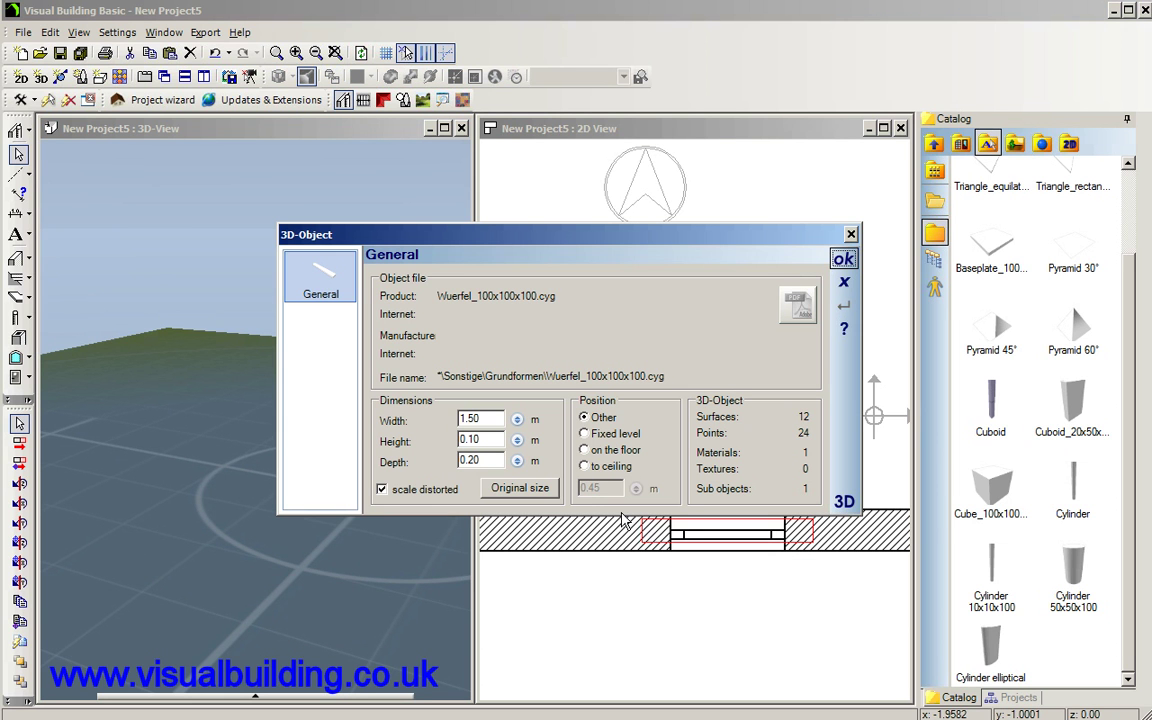
{"action": "left_click", "coordinate": [590, 434]}
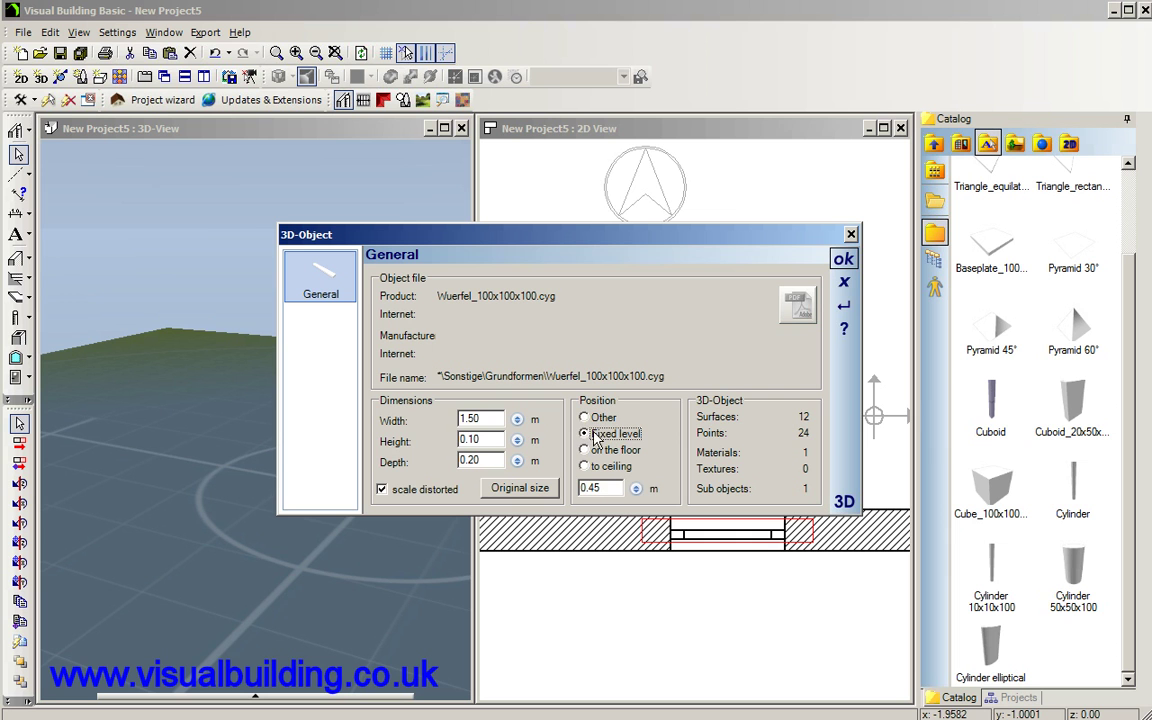
{"action": "left_click_drag", "start_coordinate": [608, 238], "coordinate": [797, 284]}
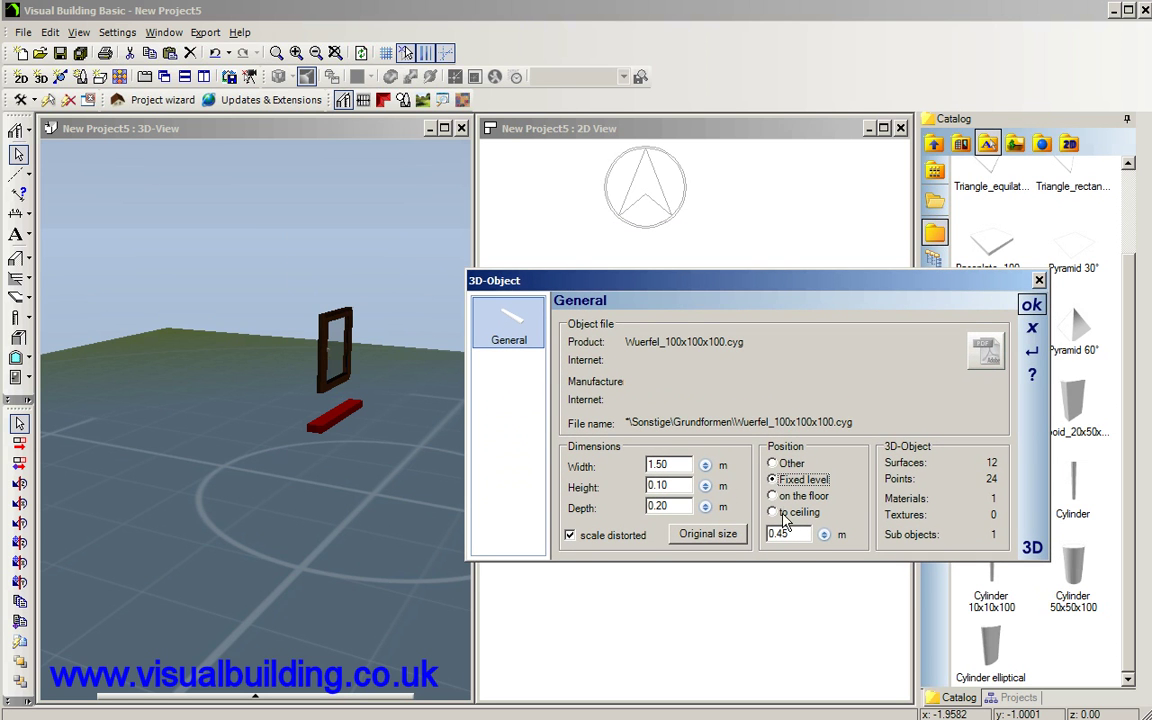
{"action": "left_click_drag", "start_coordinate": [785, 532], "coordinate": [766, 540]}
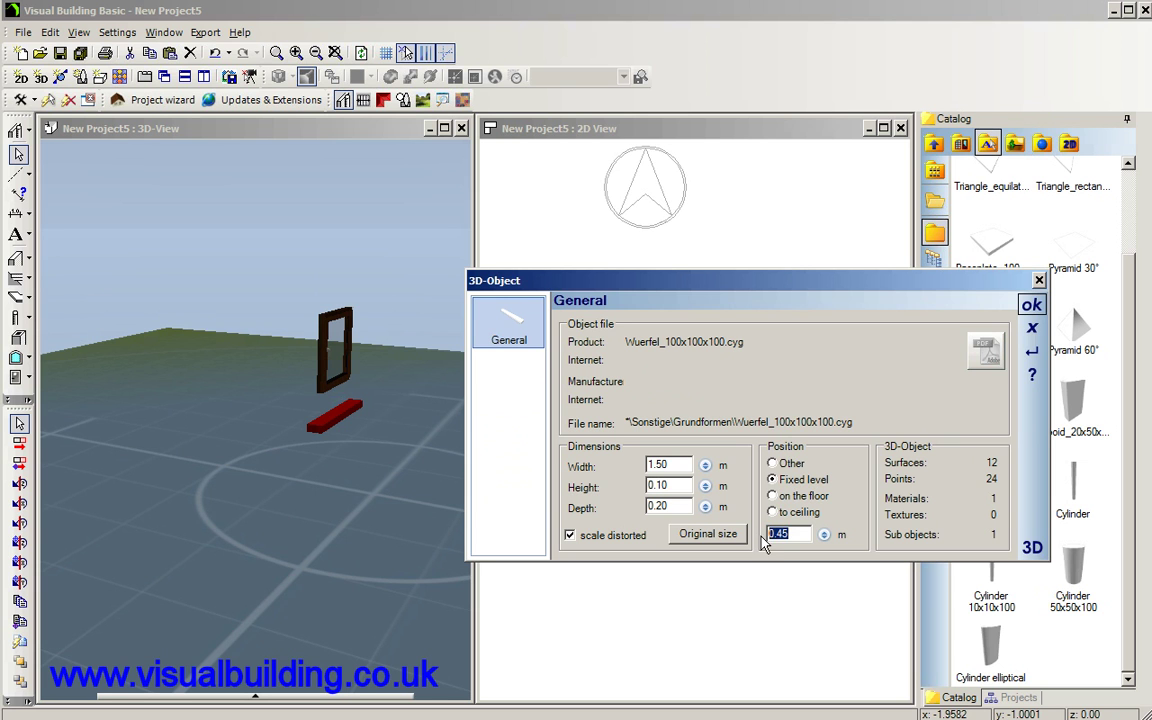
{"action": "type", "text": "2.00"}
{"action": "left_click", "coordinate": [1032, 305]}
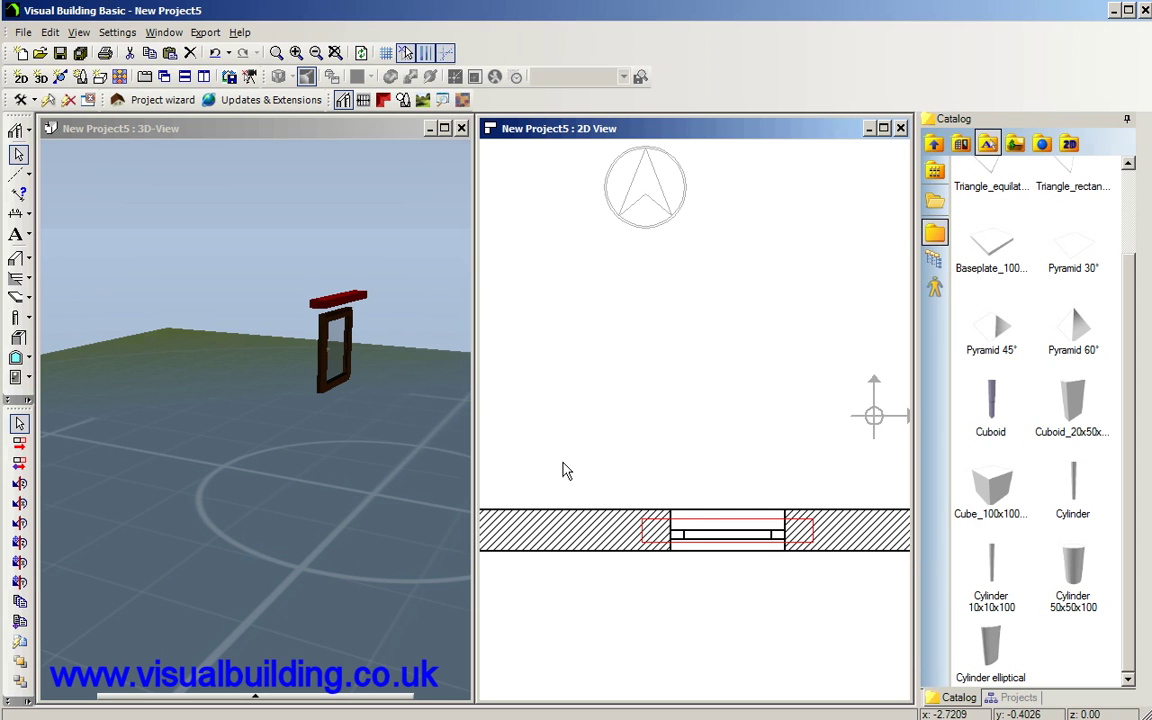
Change the lintel's fixed level to 1 so it rests on the window frame.
{"action": "double_click", "coordinate": [648, 537]}
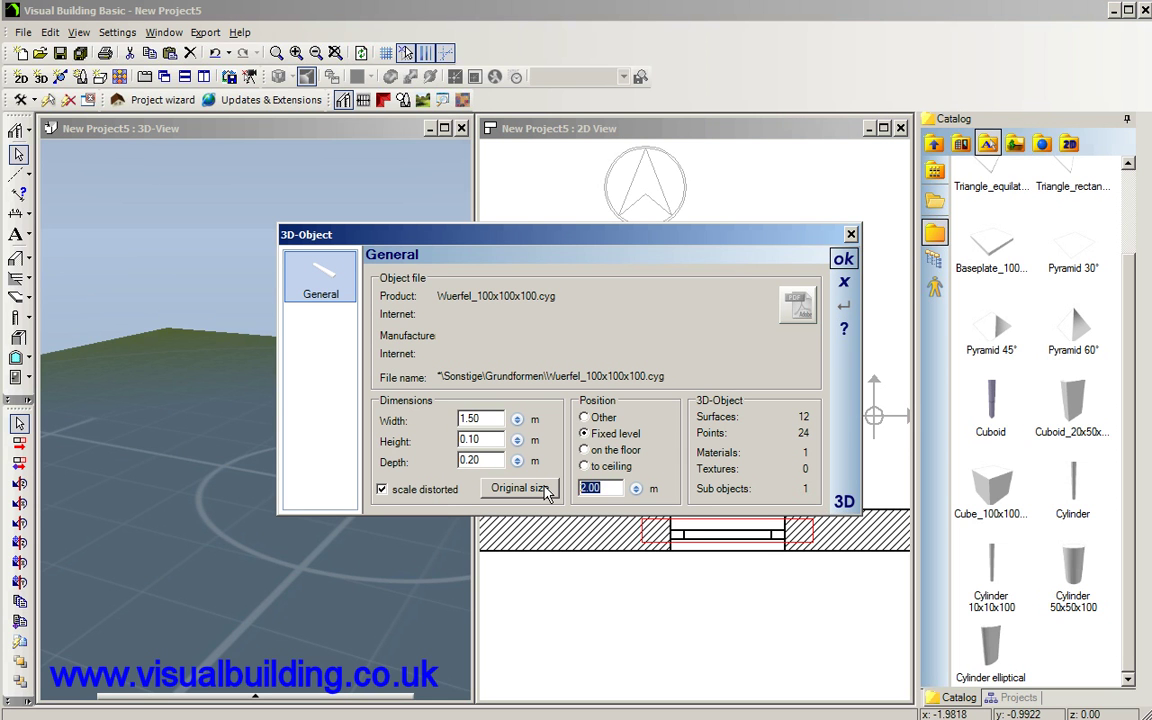
{"action": "type", "text": "1.9"}
{"action": "left_click", "coordinate": [844, 262]}
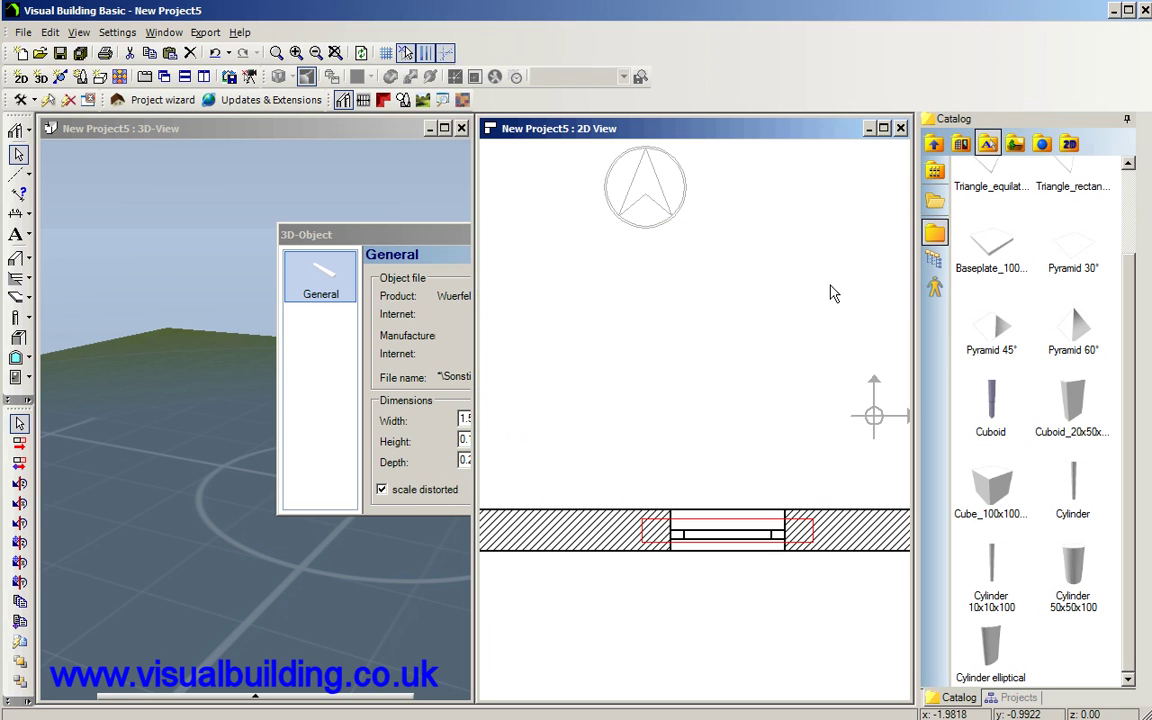
{"action": "left_click_drag", "start_coordinate": [366, 418], "coordinate": [198, 437]}
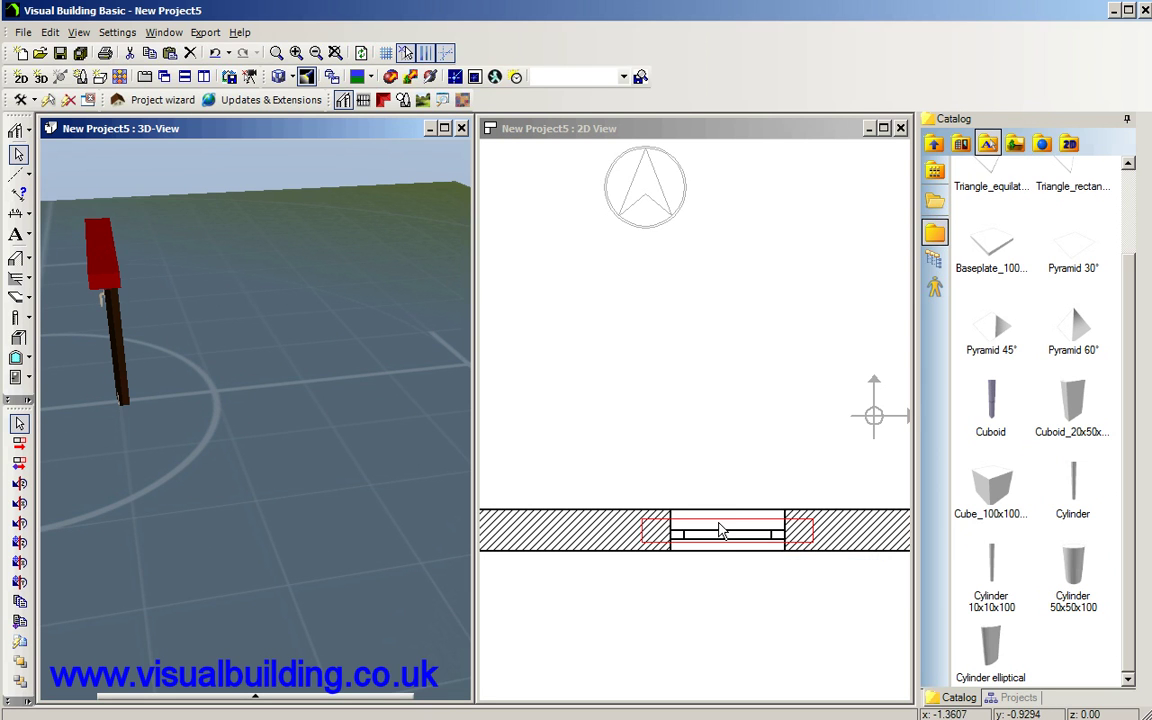
Turn wall visibility back on in the 3D view.
{"action": "right_click", "coordinate": [314, 330]}
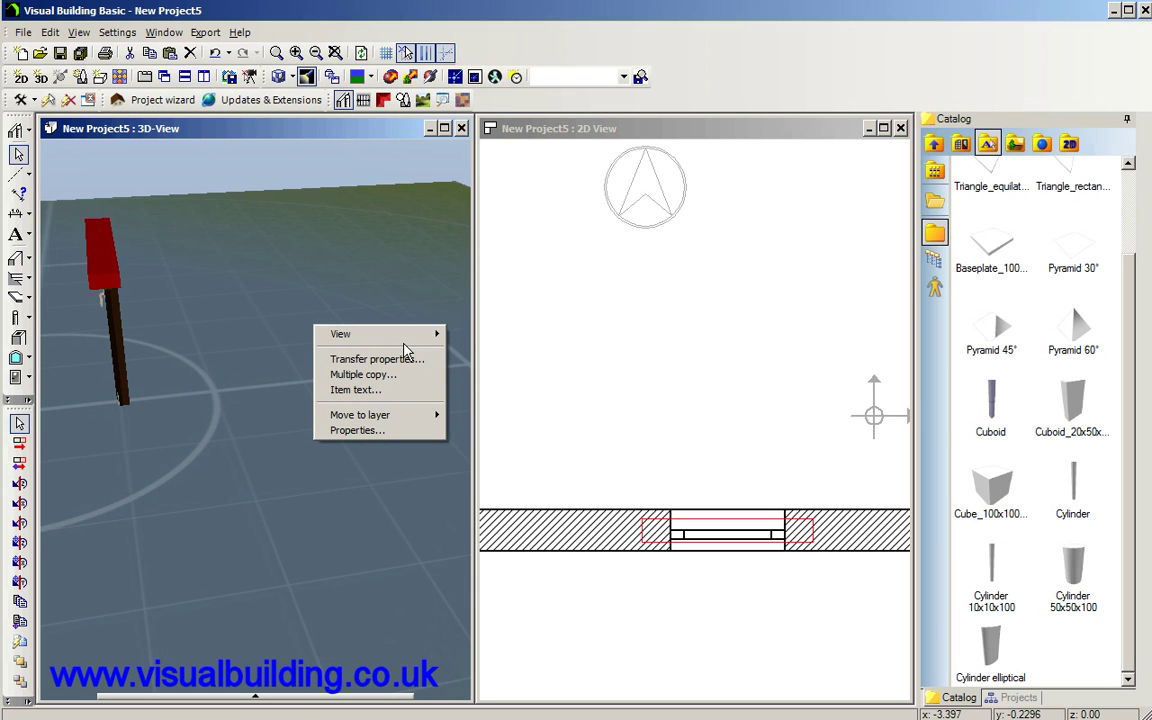
{"action": "mouse_move", "coordinate": [404, 334]}
{"action": "left_click", "coordinate": [481, 358]}
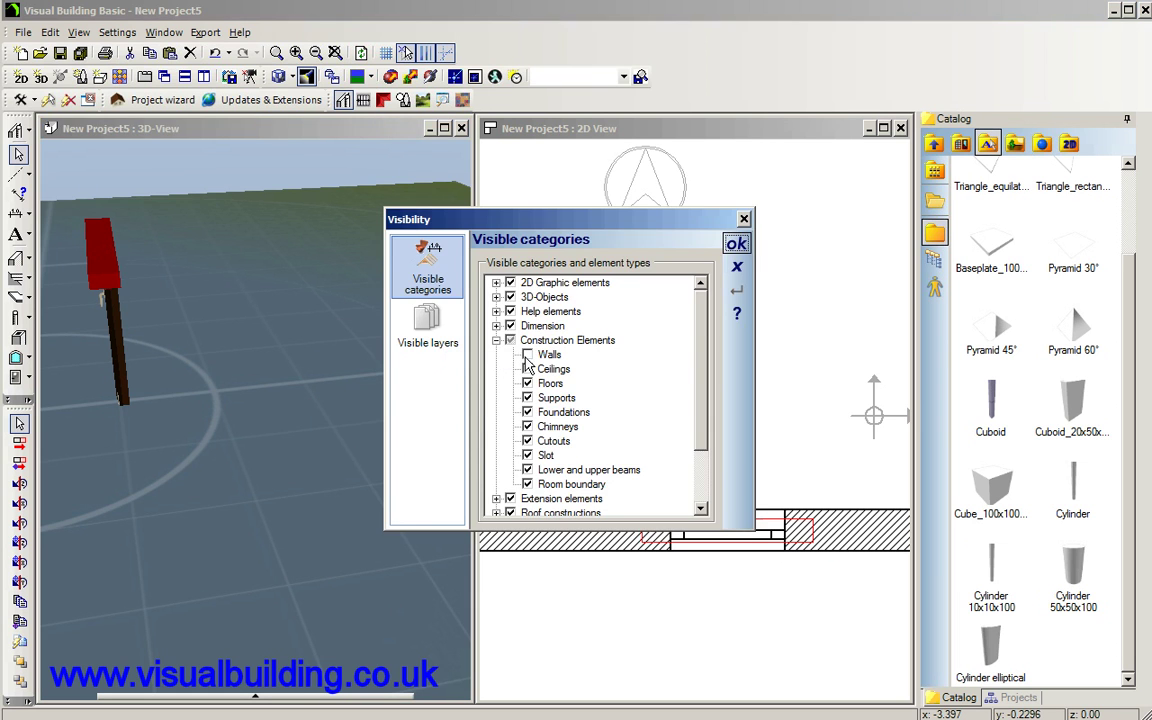
{"action": "left_click", "coordinate": [736, 243]}
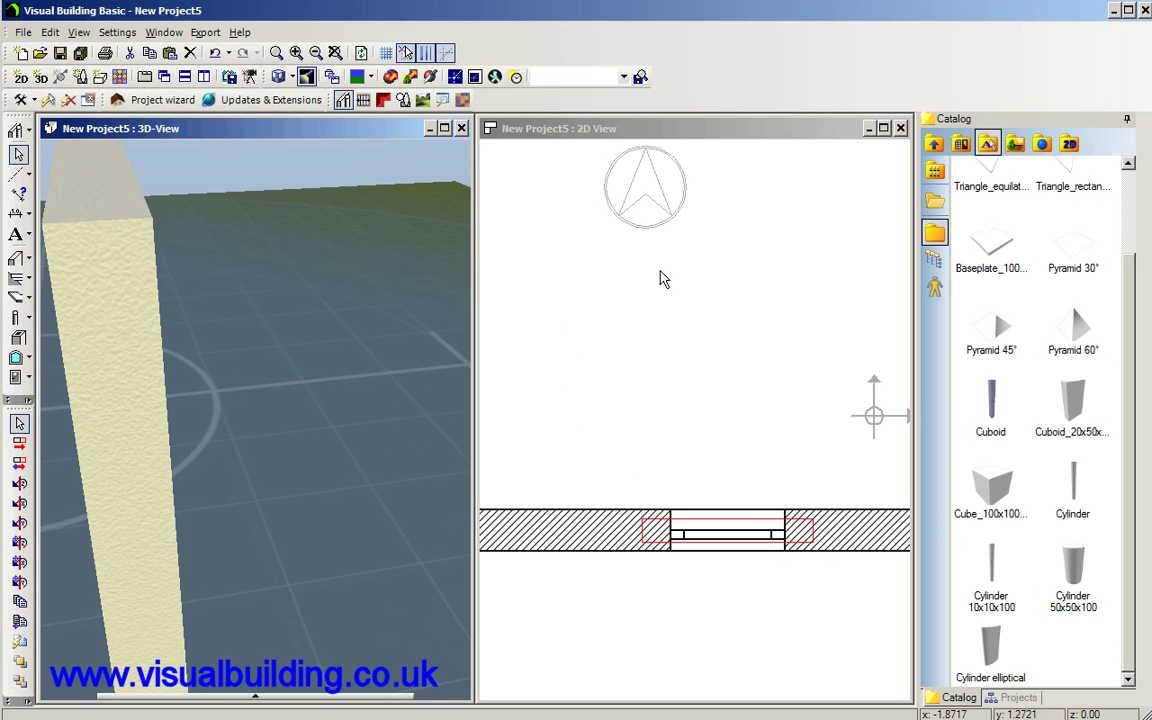
Select the window in the plan and shift it 0.10 m into line with the wall.
{"action": "left_click", "coordinate": [727, 530]}
{"action": "left_click", "coordinate": [727, 530]}
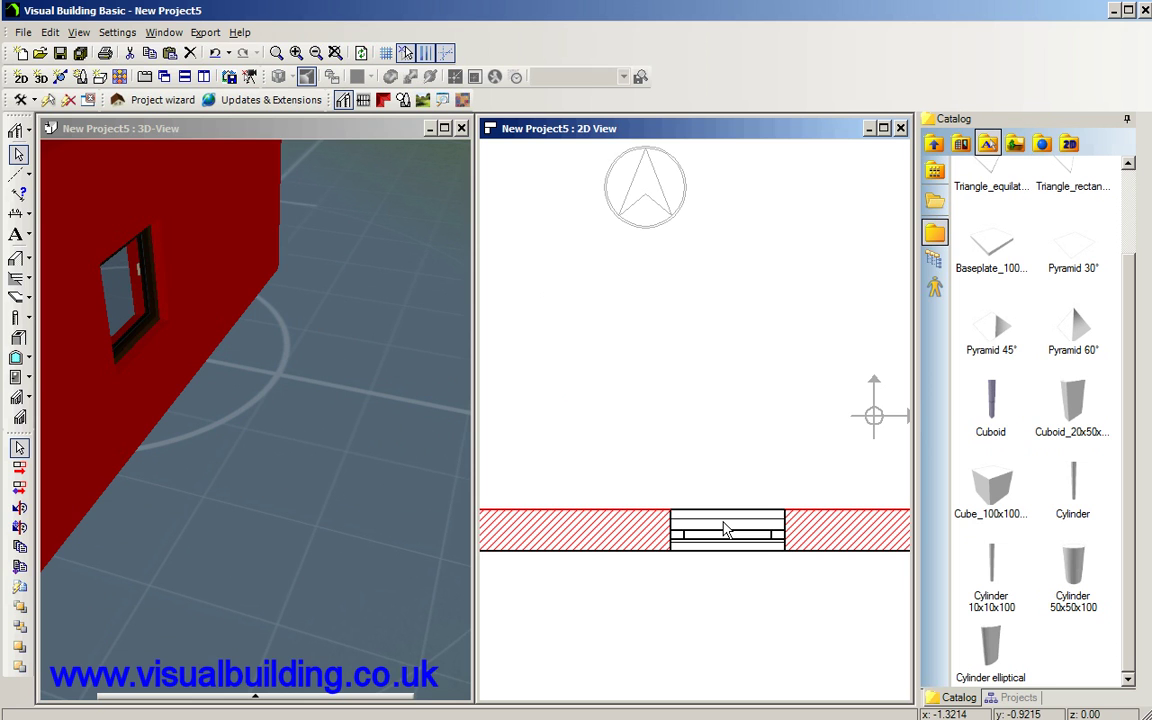
{"action": "left_click", "coordinate": [727, 530]}
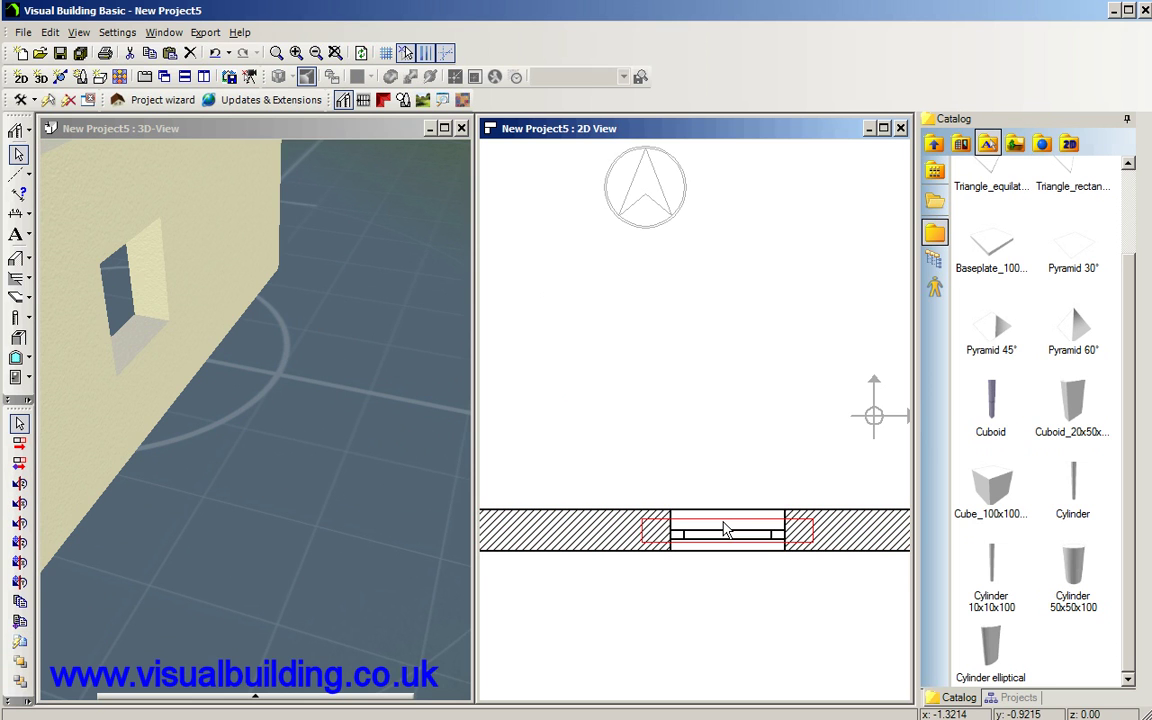
{"action": "left_click", "coordinate": [727, 530]}
{"action": "left_click", "coordinate": [727, 530]}
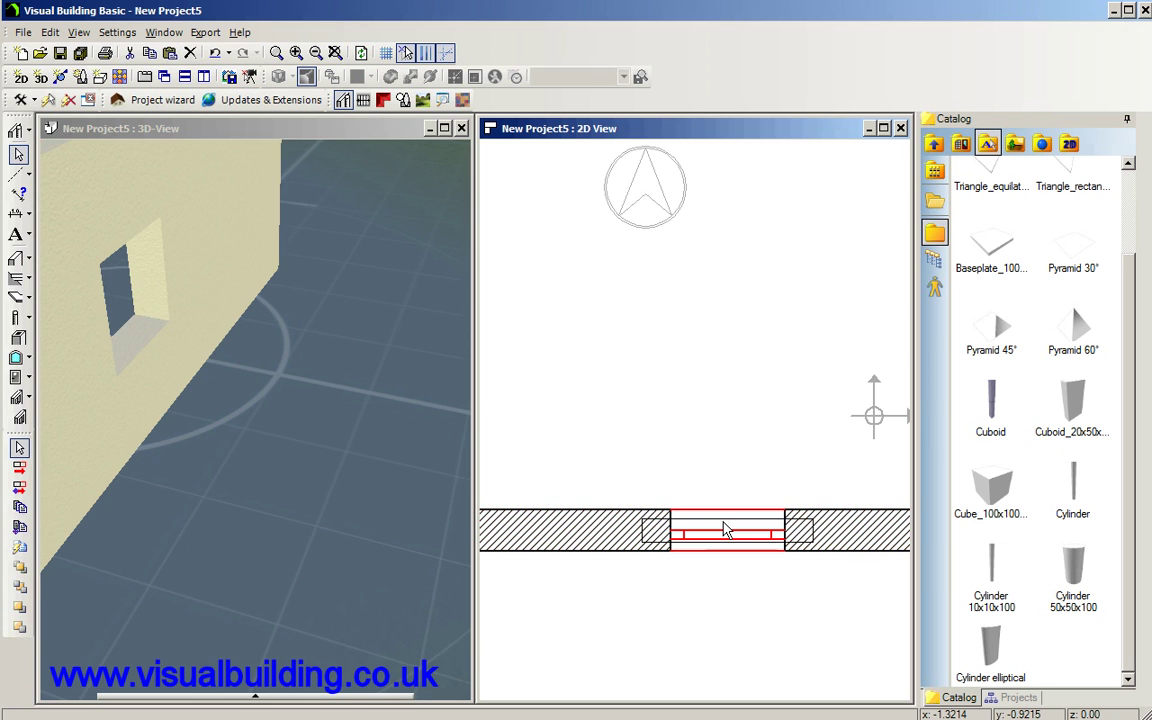
{"action": "left_click", "coordinate": [727, 530]}
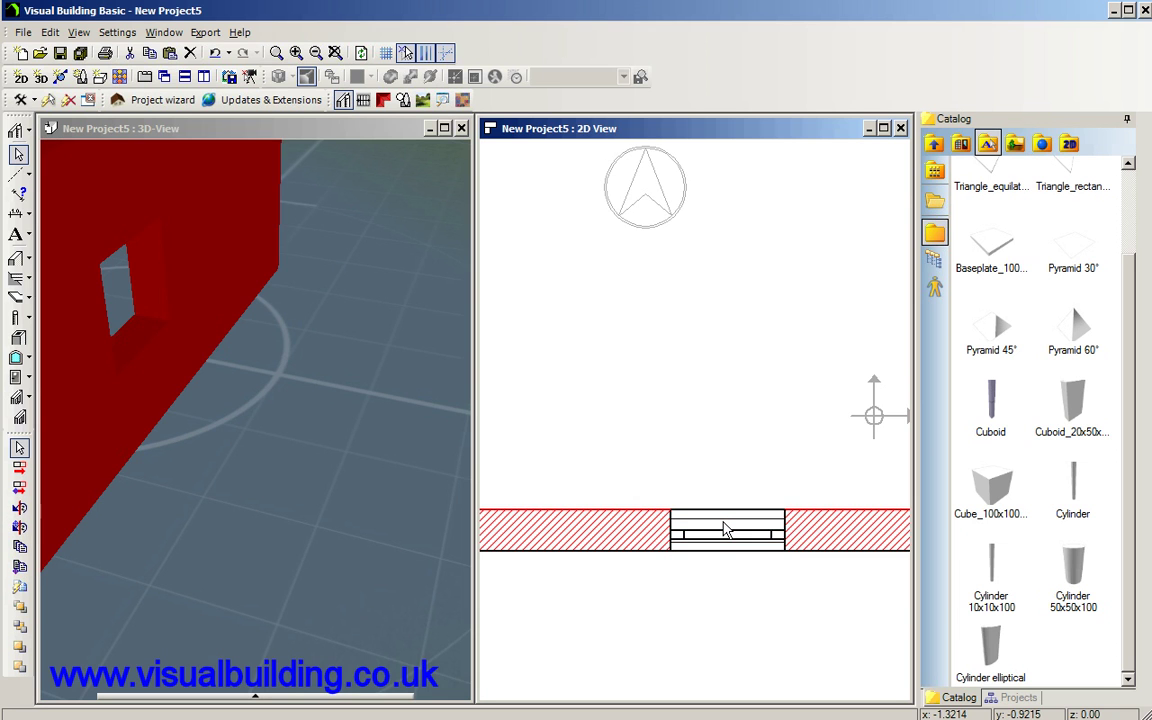
{"action": "left_click", "coordinate": [727, 530]}
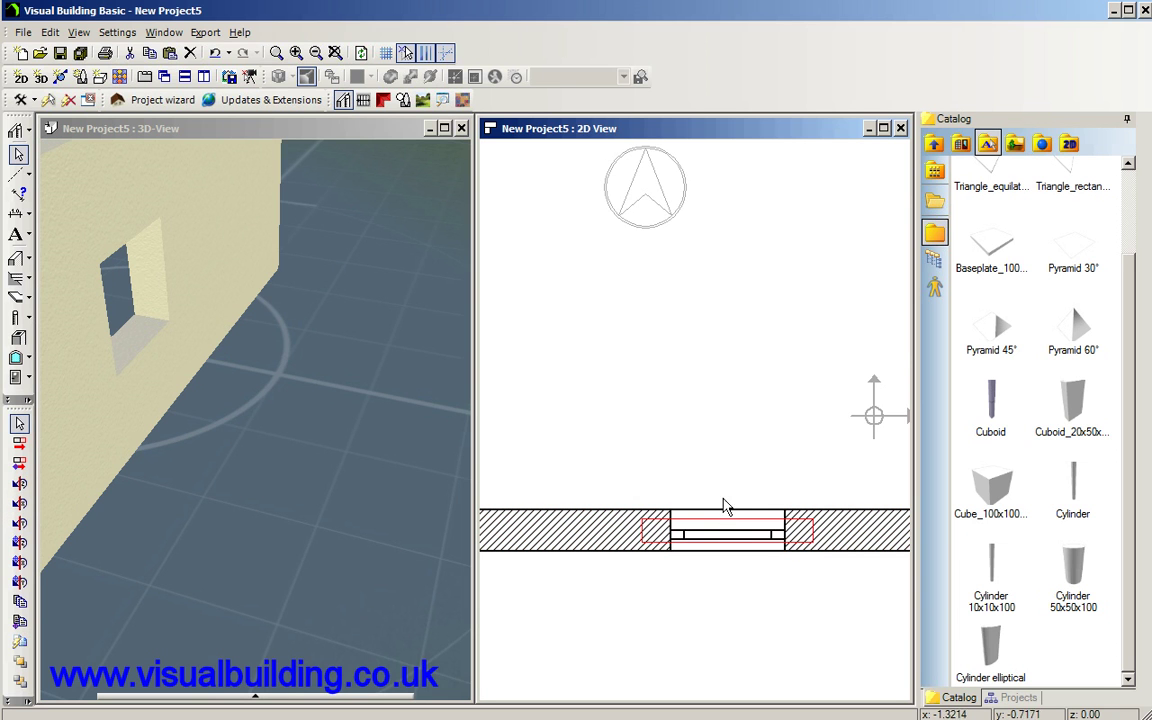
{"action": "mouse_move", "coordinate": [722, 532]}
{"action": "left_mouse_down"}
{"action": "mouse_move", "coordinate": [722, 517]}
{"action": "mouse_move", "coordinate": [728, 530]}
{"action": "left_mouse_up"}
Replace the 3D view with a new, narrower and taller one aimed at the wall and window.
{"action": "left_click", "coordinate": [730, 491]}
{"action": "left_click_drag", "start_coordinate": [338, 416], "coordinate": [62, 389]}
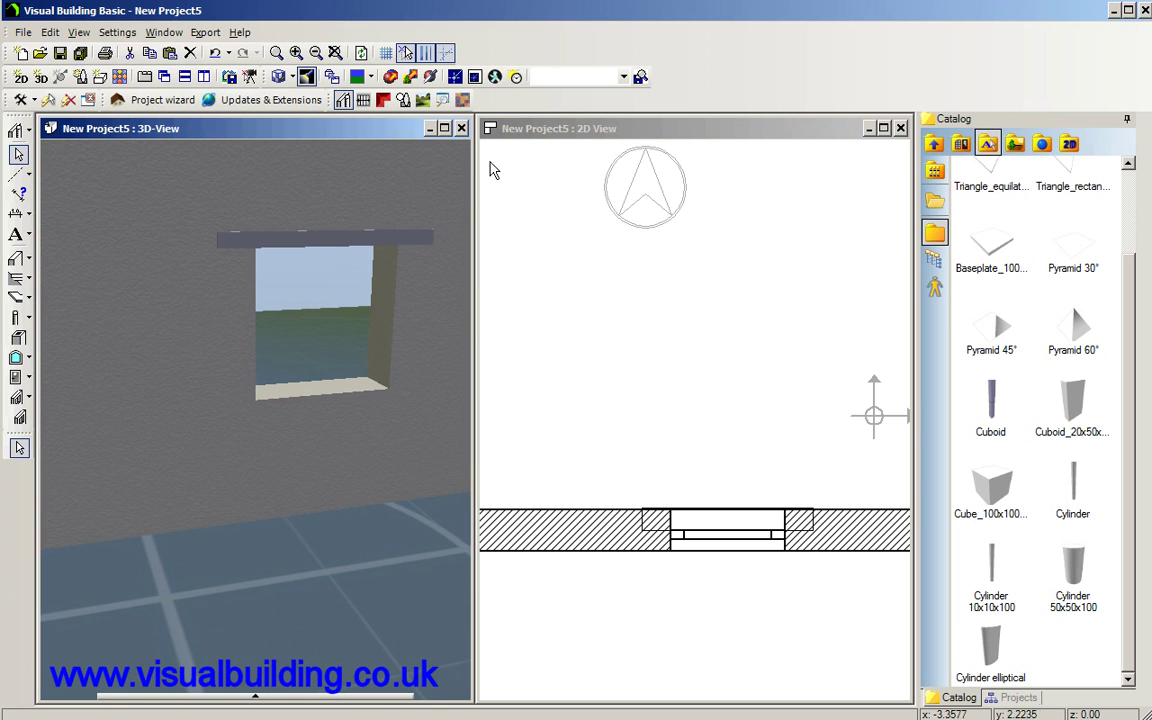
{"action": "left_click", "coordinate": [462, 128]}
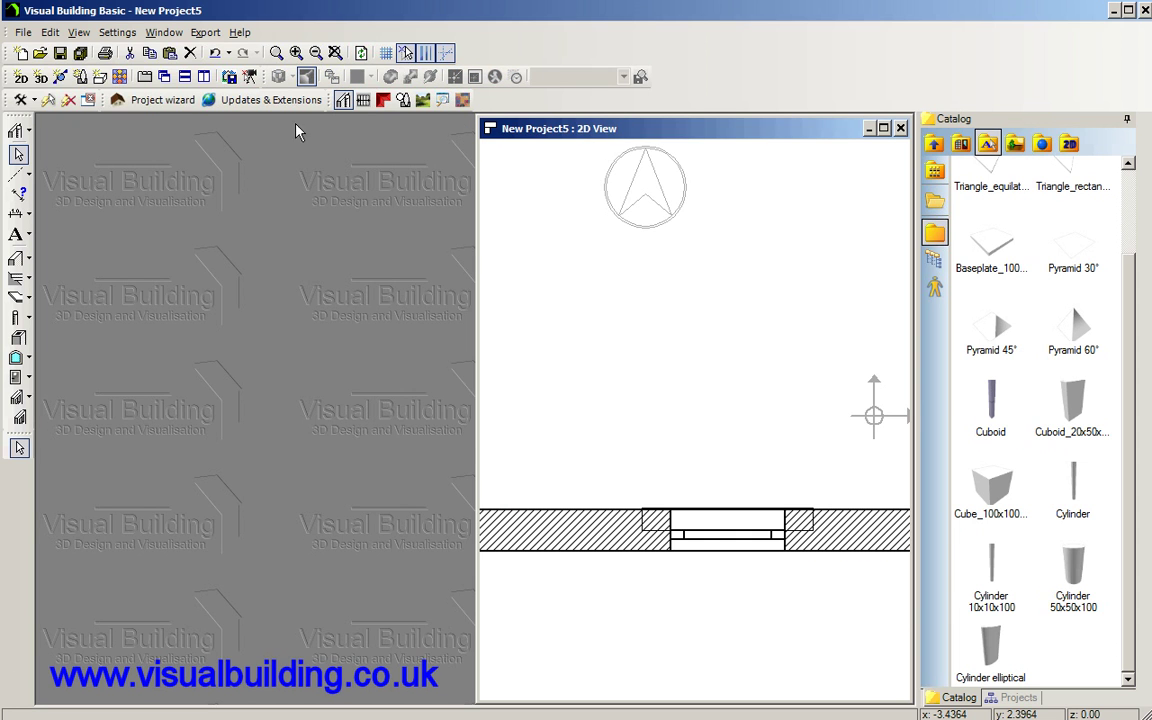
{"action": "left_click", "coordinate": [41, 79]}
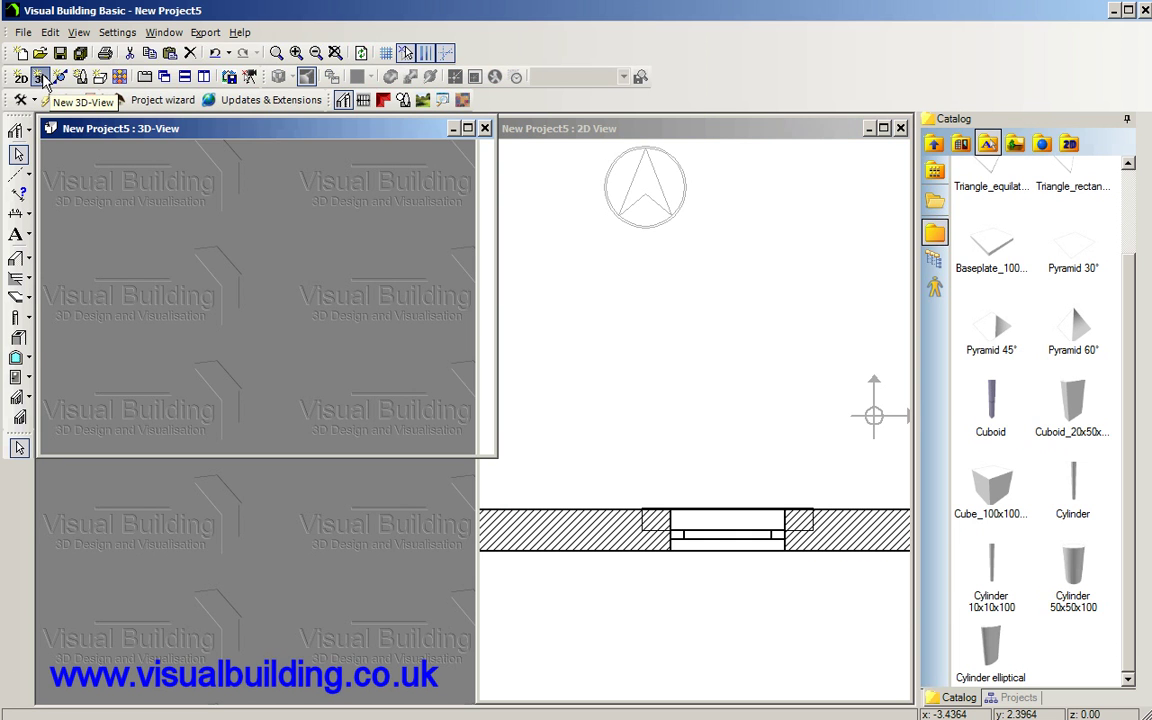
{"action": "left_click_drag", "start_coordinate": [149, 206], "coordinate": [315, 280]}
{"action": "left_click_drag", "start_coordinate": [490, 455], "coordinate": [442, 637]}
{"action": "left_click_drag", "start_coordinate": [360, 470], "coordinate": [46, 438]}
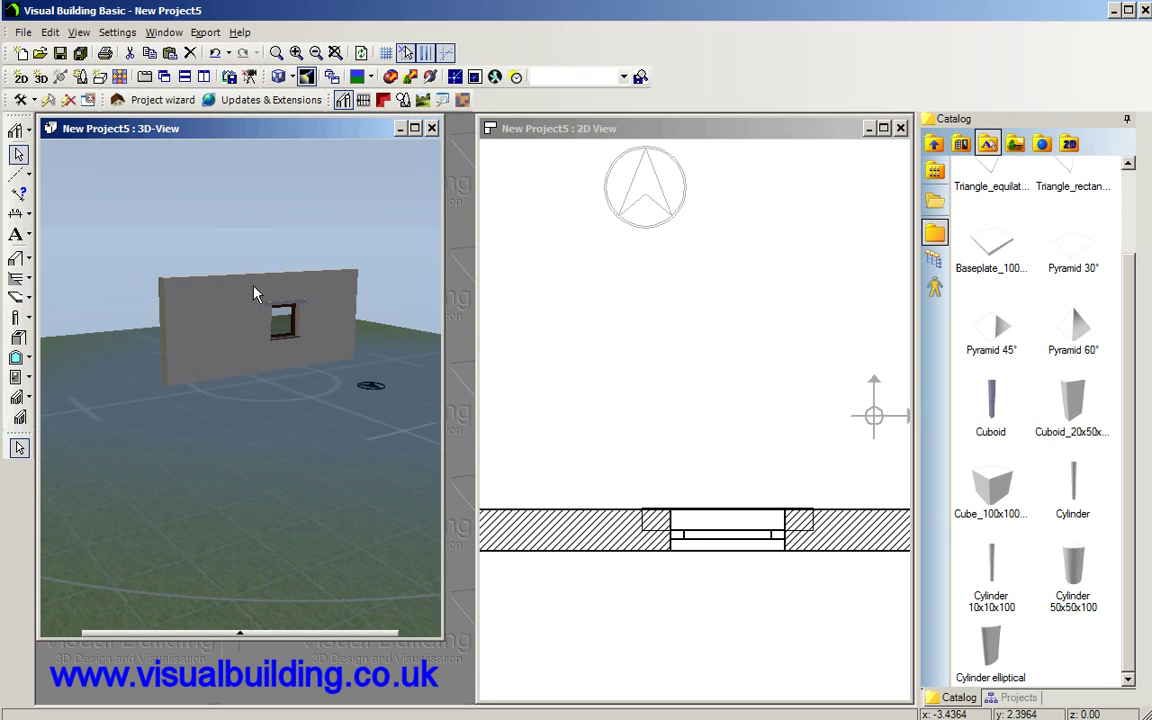
{"action": "left_click_drag", "start_coordinate": [262, 281], "coordinate": [196, 324]}
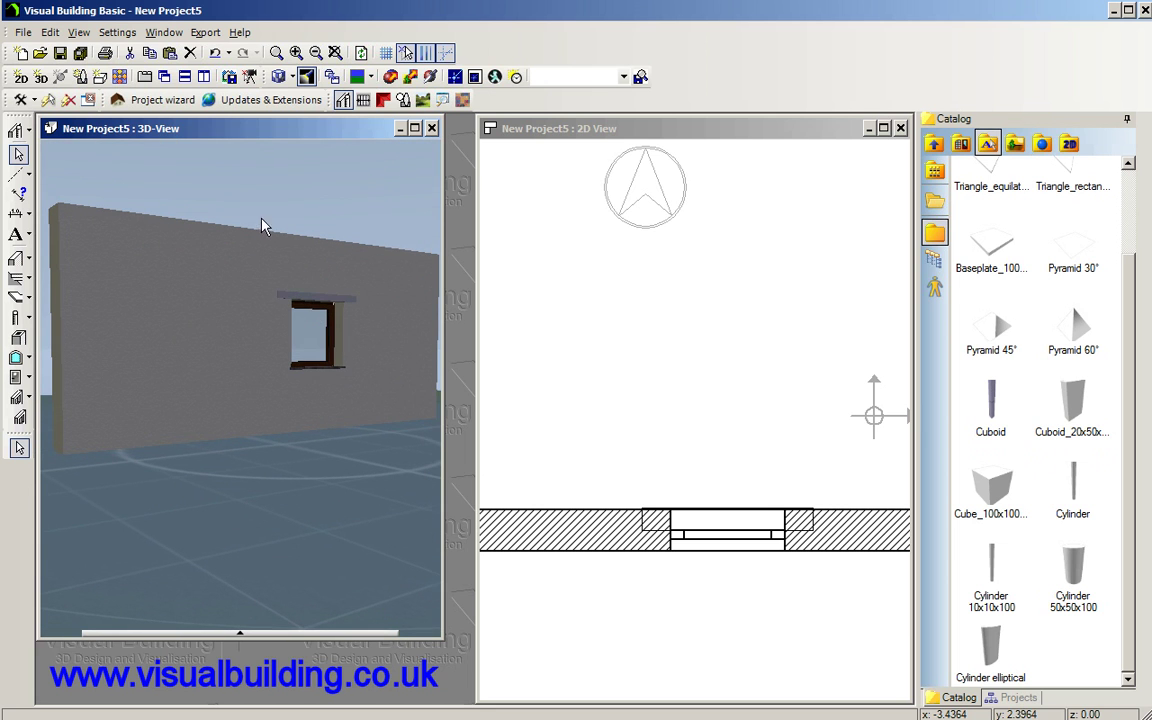
Drag the window about 0.28 m down toward the wall's lower face, then zoom the 3D view in.
{"action": "left_click_drag", "start_coordinate": [194, 253], "coordinate": [110, 283]}
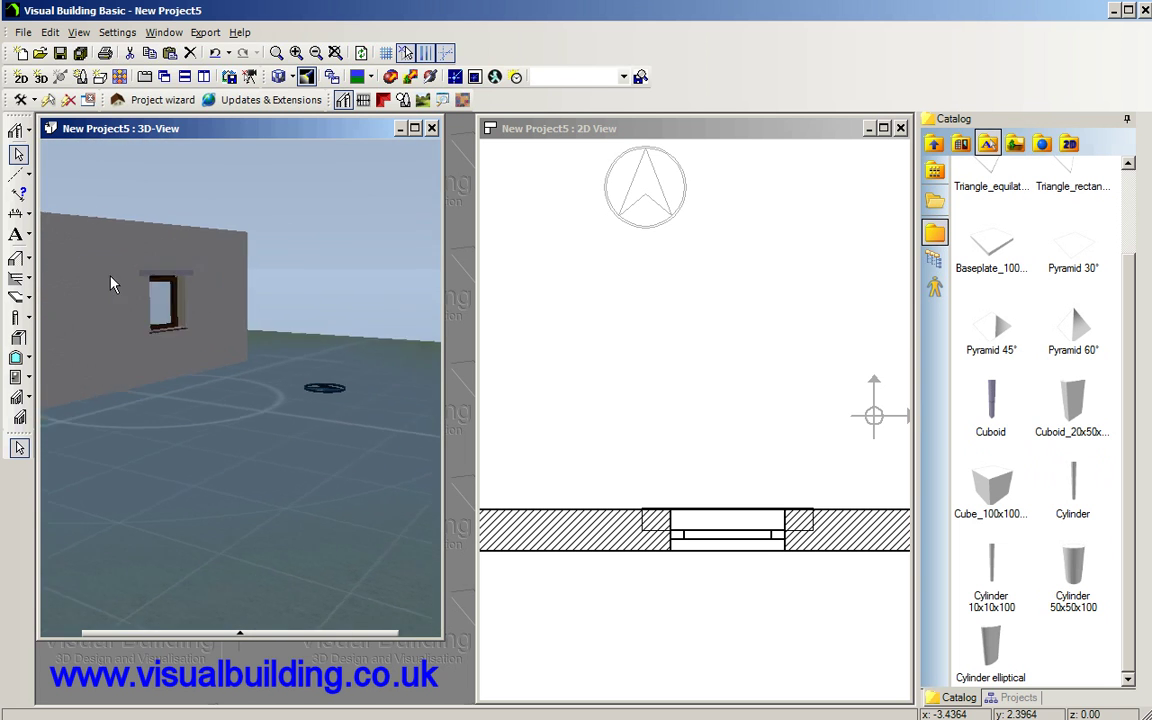
{"action": "left_click", "coordinate": [744, 530]}
{"action": "left_click", "coordinate": [744, 530]}
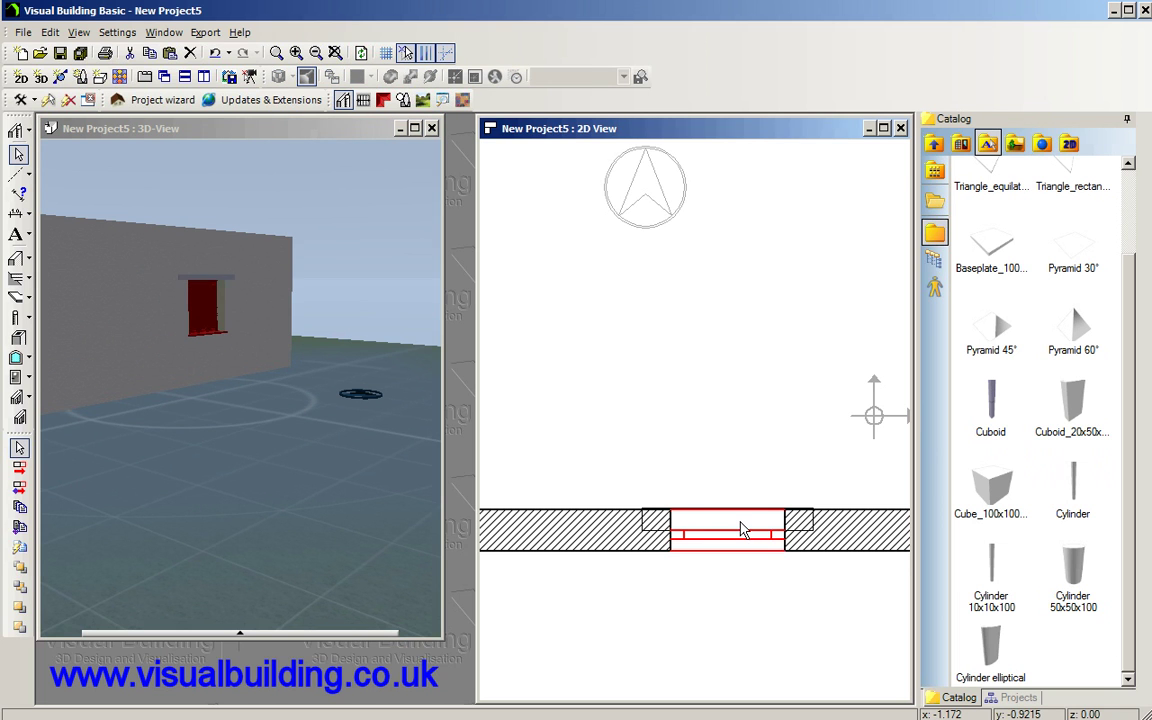
{"action": "left_click_drag", "start_coordinate": [741, 530], "coordinate": [729, 548]}
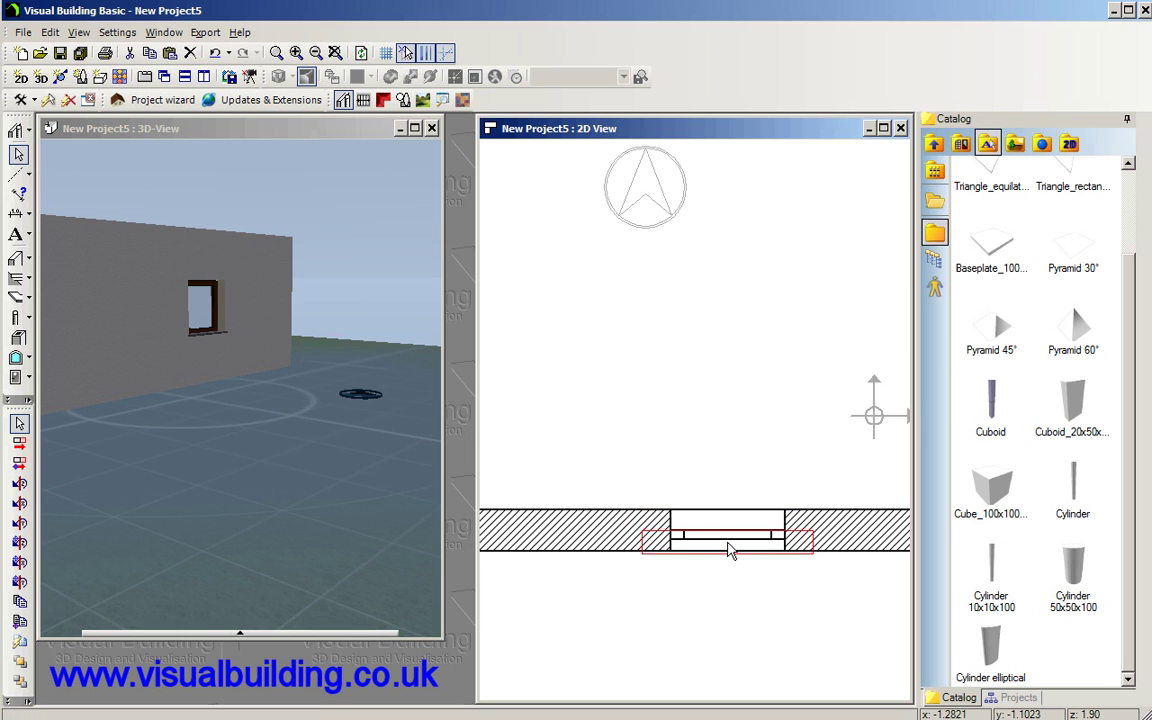
{"action": "left_click", "coordinate": [404, 411]}
{"action": "left_click_drag", "start_coordinate": [399, 373], "coordinate": [329, 464]}
In the 3D view, select the window and add the lintel above it to the selection.
{"action": "right_click", "coordinate": [329, 464]}
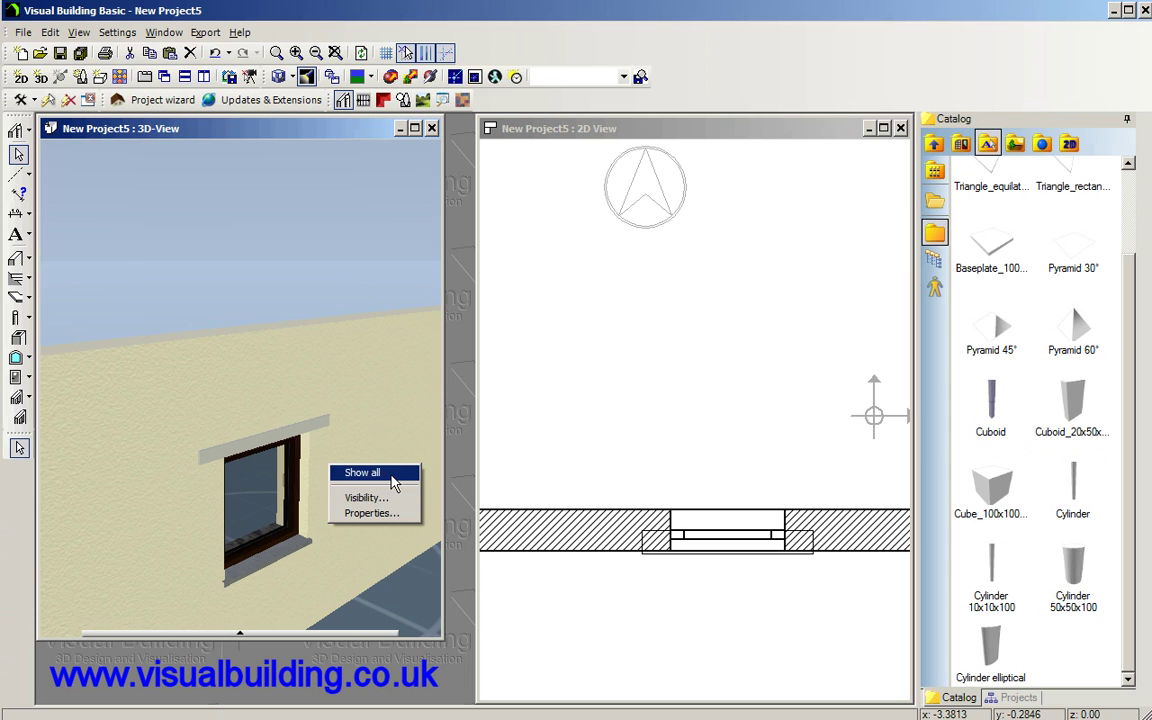
{"action": "left_click_drag", "start_coordinate": [340, 378], "coordinate": [301, 217]}
{"action": "right_click", "coordinate": [301, 217]}
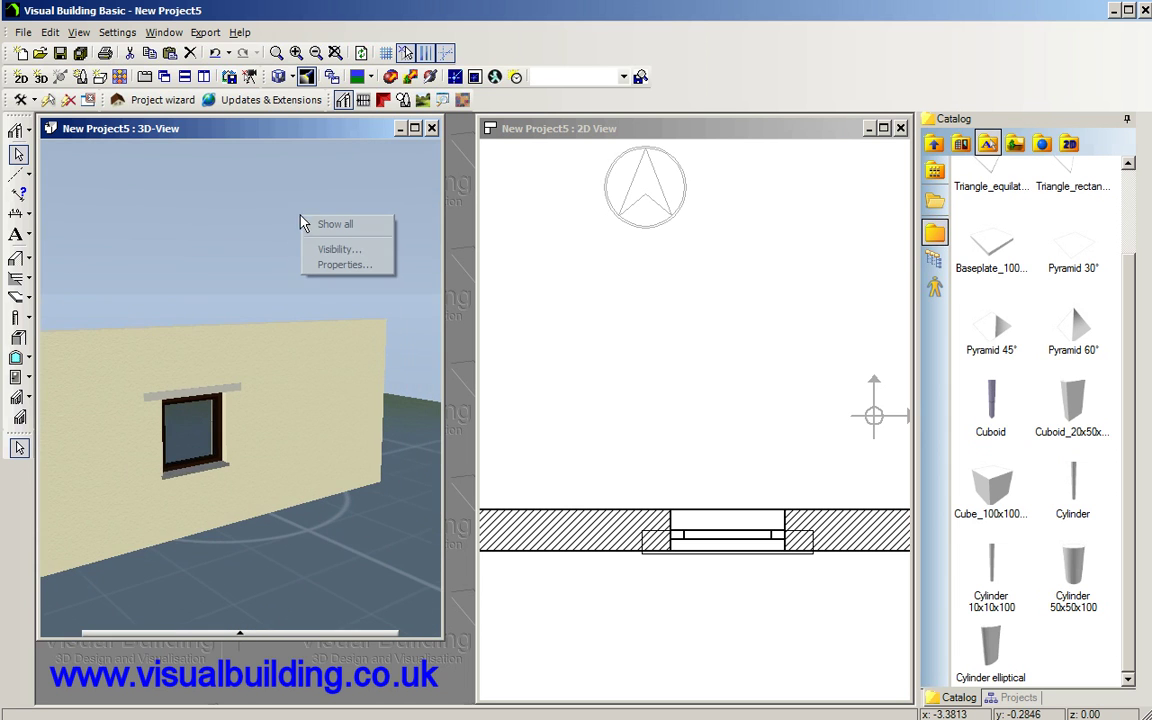
{"action": "left_click", "coordinate": [203, 396]}
{"action": "left_click", "coordinate": [203, 470]}
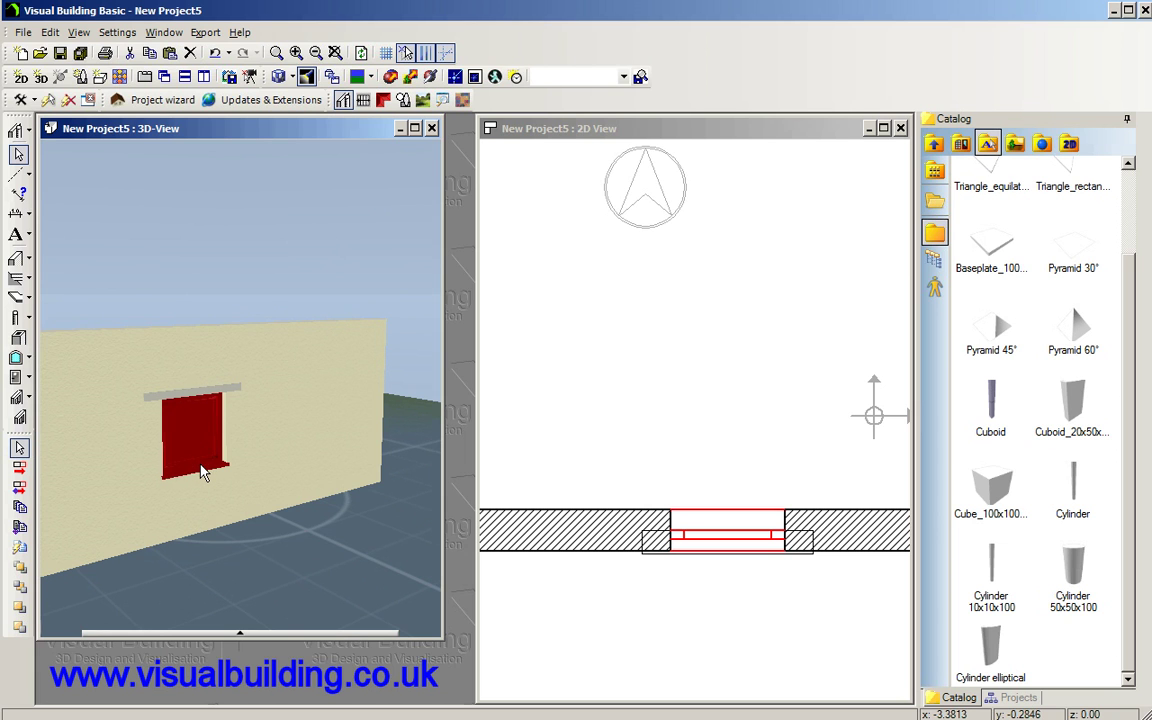
{"action": "left_click", "coordinate": [210, 397], "text": "shift"}
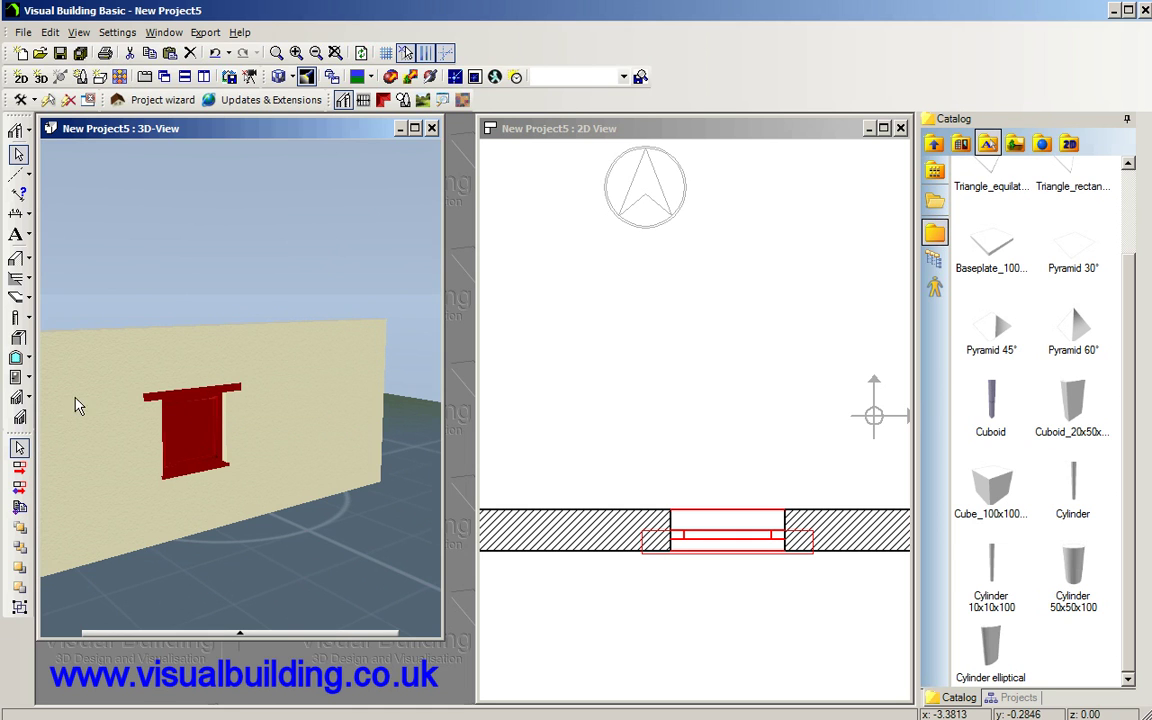
{"action": "left_click", "coordinate": [19, 606]}
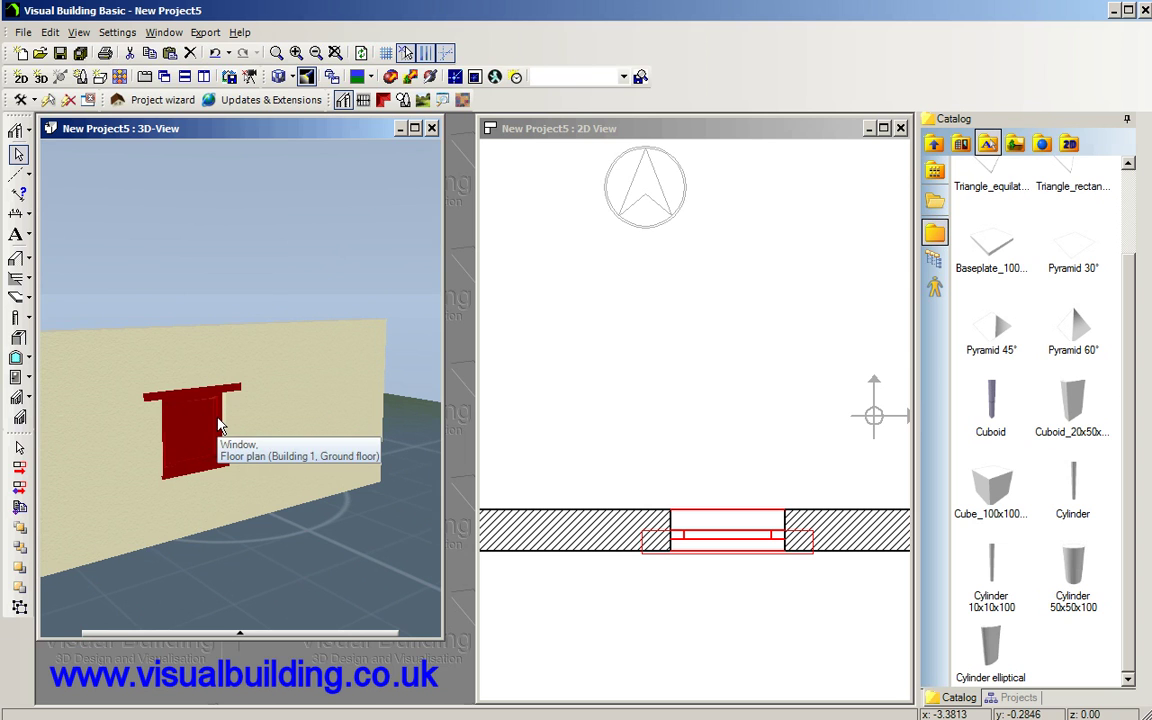
Export the selected objects only as the 3D object file 'windowlintel100'.
{"action": "left_click", "coordinate": [216, 35]}
{"action": "mouse_move", "coordinate": [230, 57]}
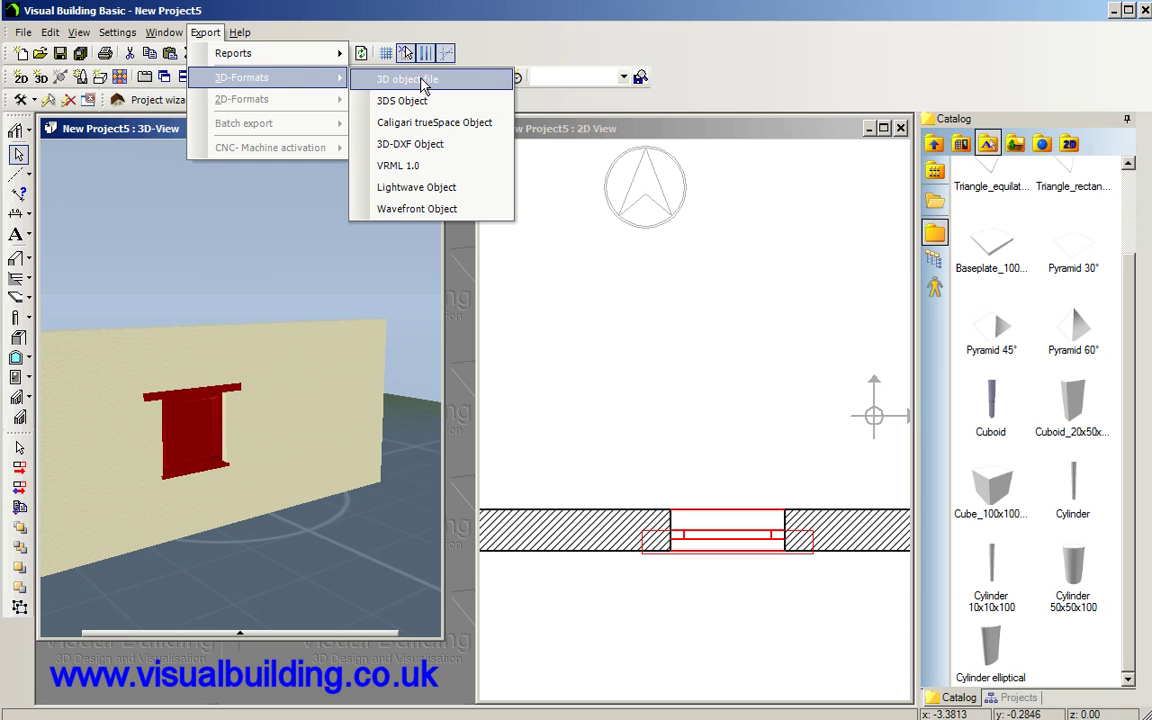
{"action": "left_click", "coordinate": [410, 80]}
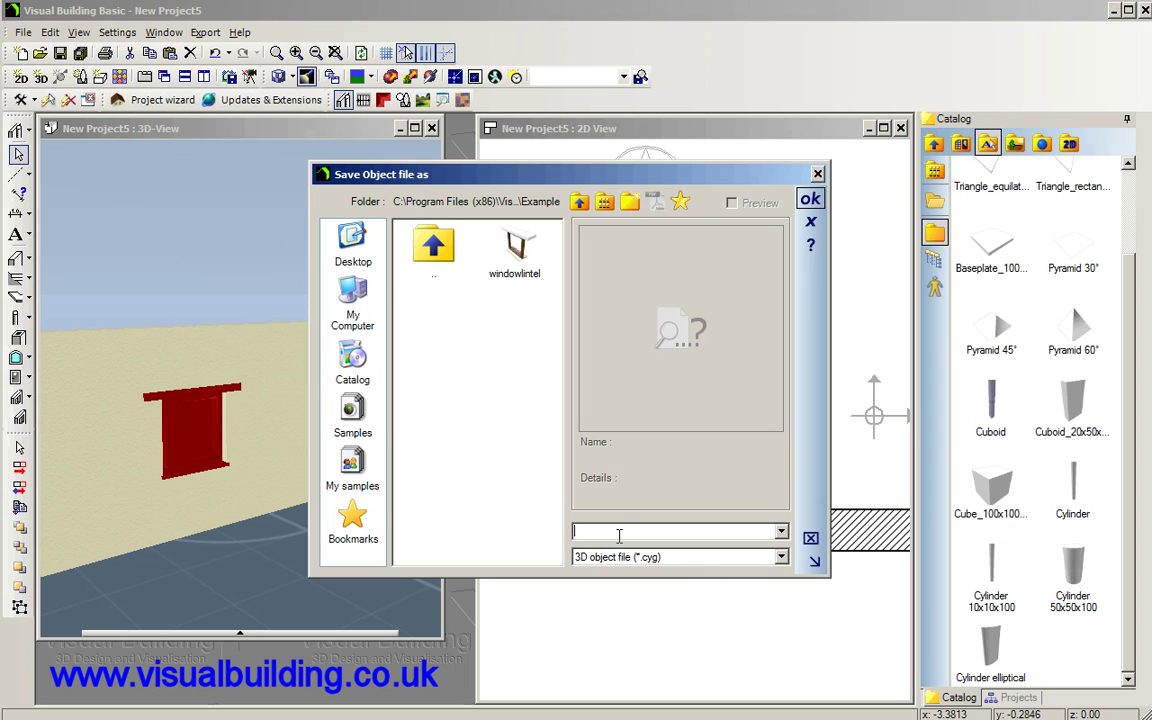
{"action": "type", "text": "windowlintel100"}
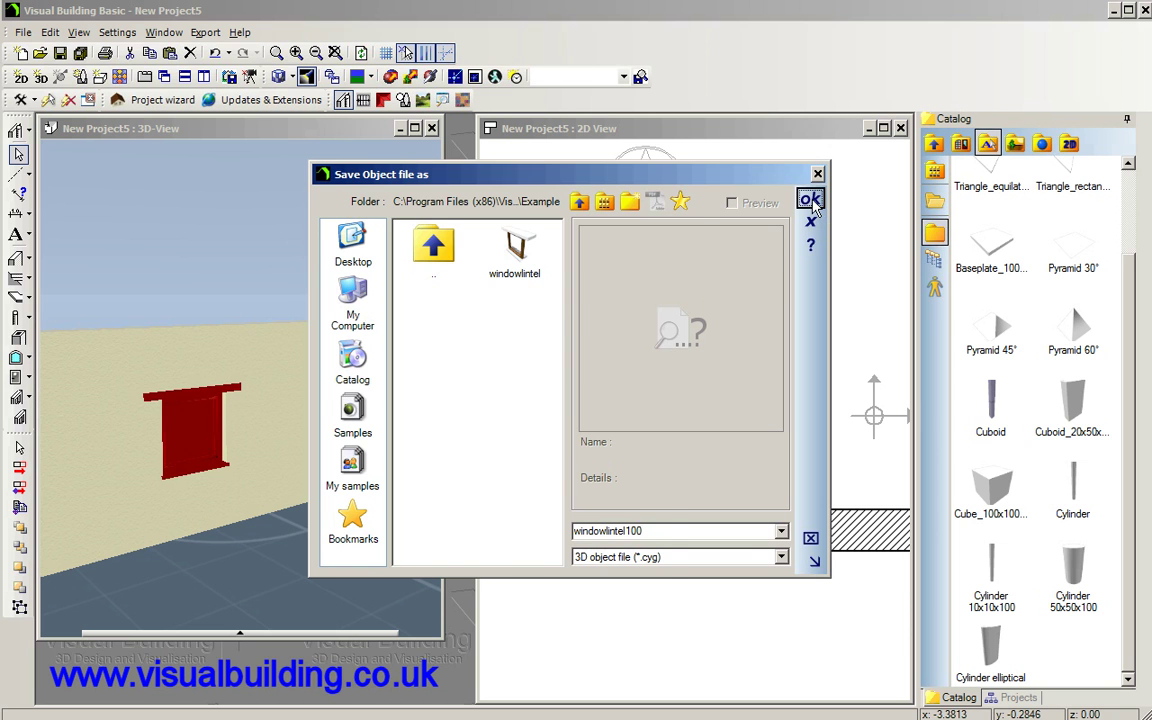
{"action": "left_click", "coordinate": [810, 201]}
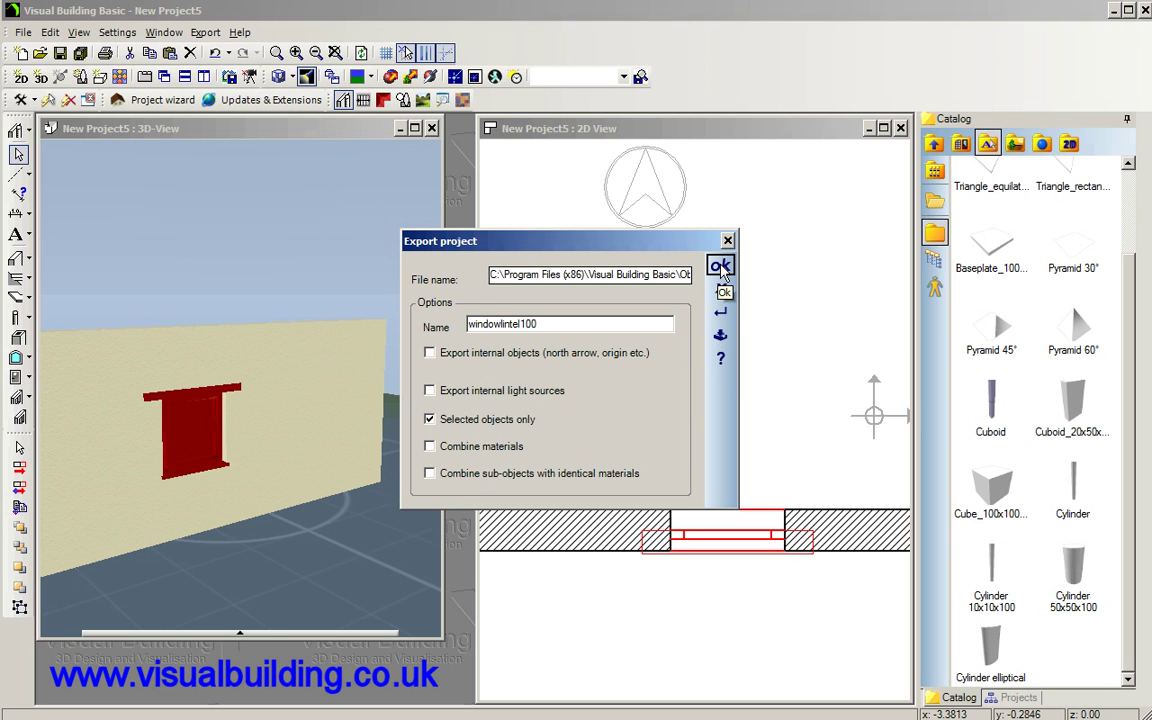
{"action": "left_click", "coordinate": [721, 266]}
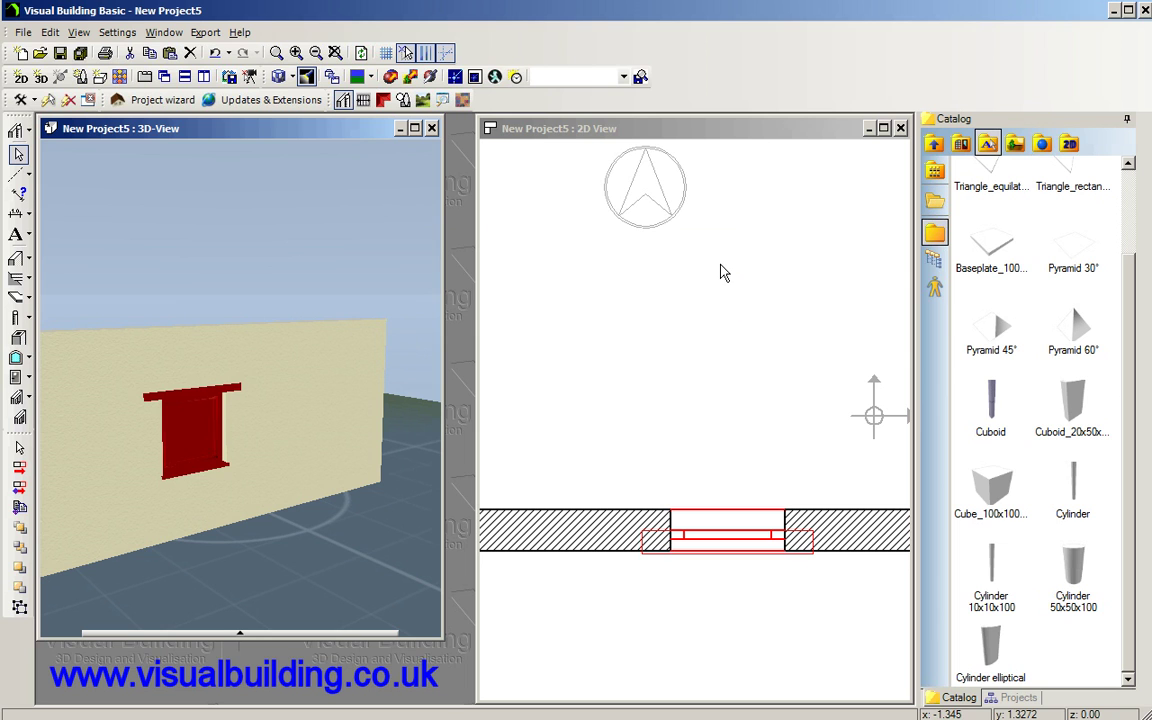
Go up to the Example catalog folder, preview windowlintel100 in 3D, and close the preview.
{"action": "left_click", "coordinate": [937, 145]}
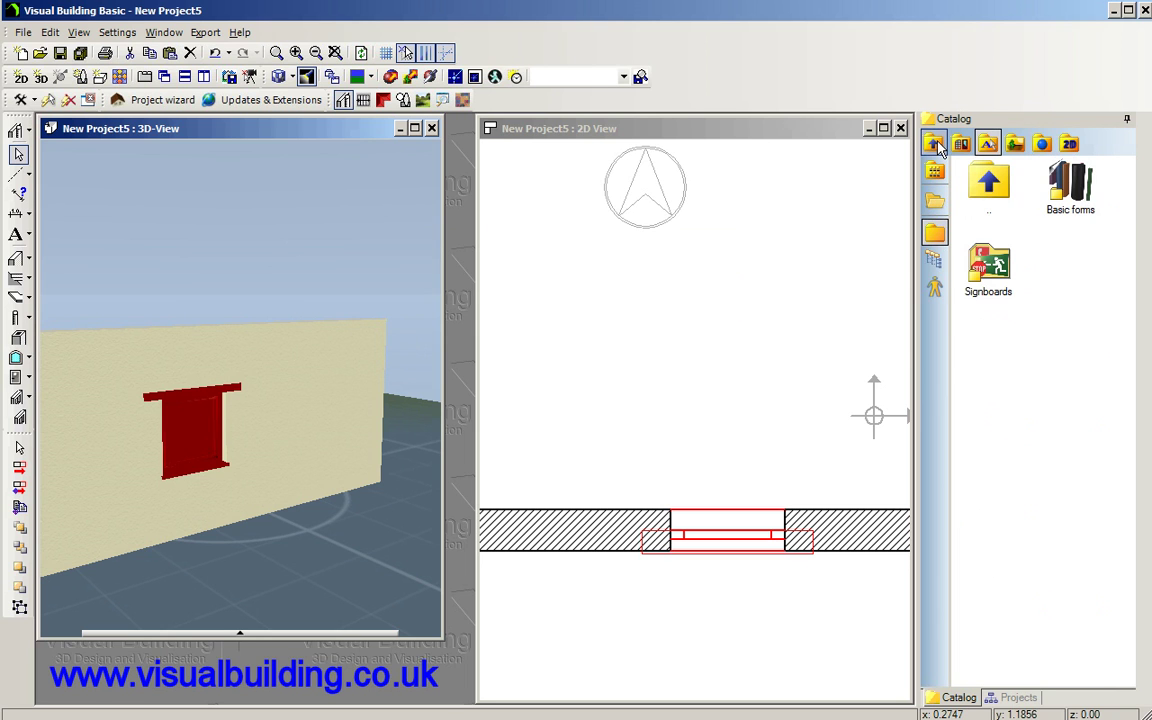
{"action": "left_click", "coordinate": [937, 145]}
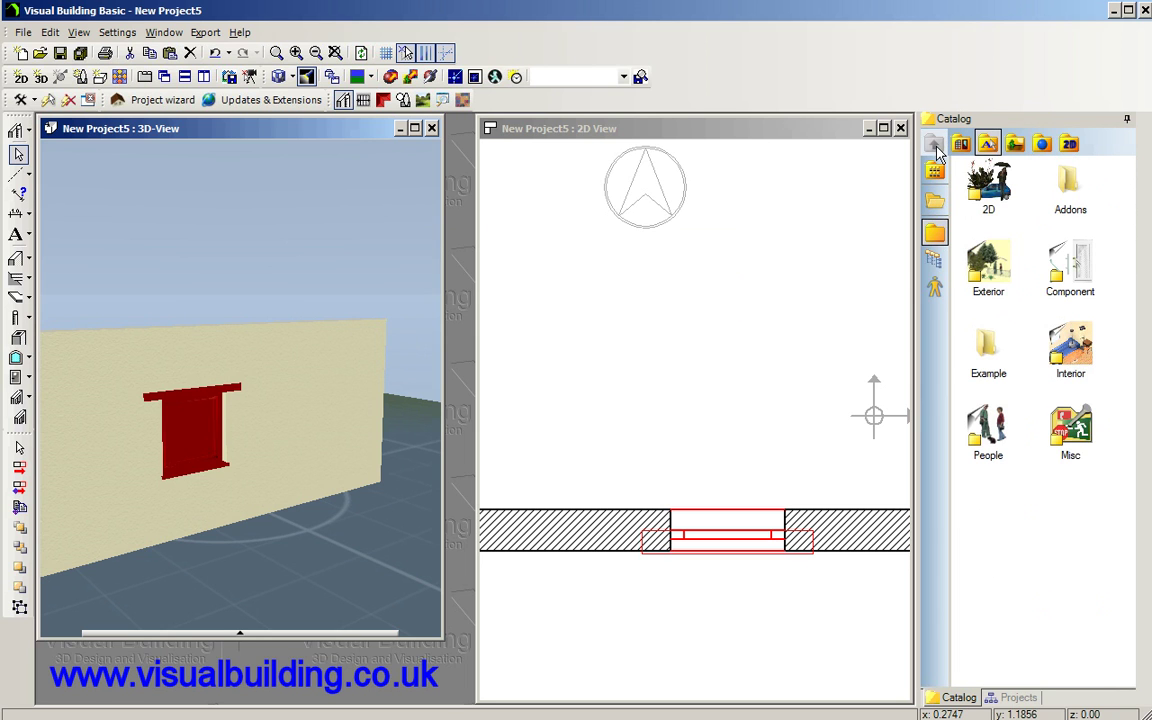
{"action": "double_click", "coordinate": [987, 347]}
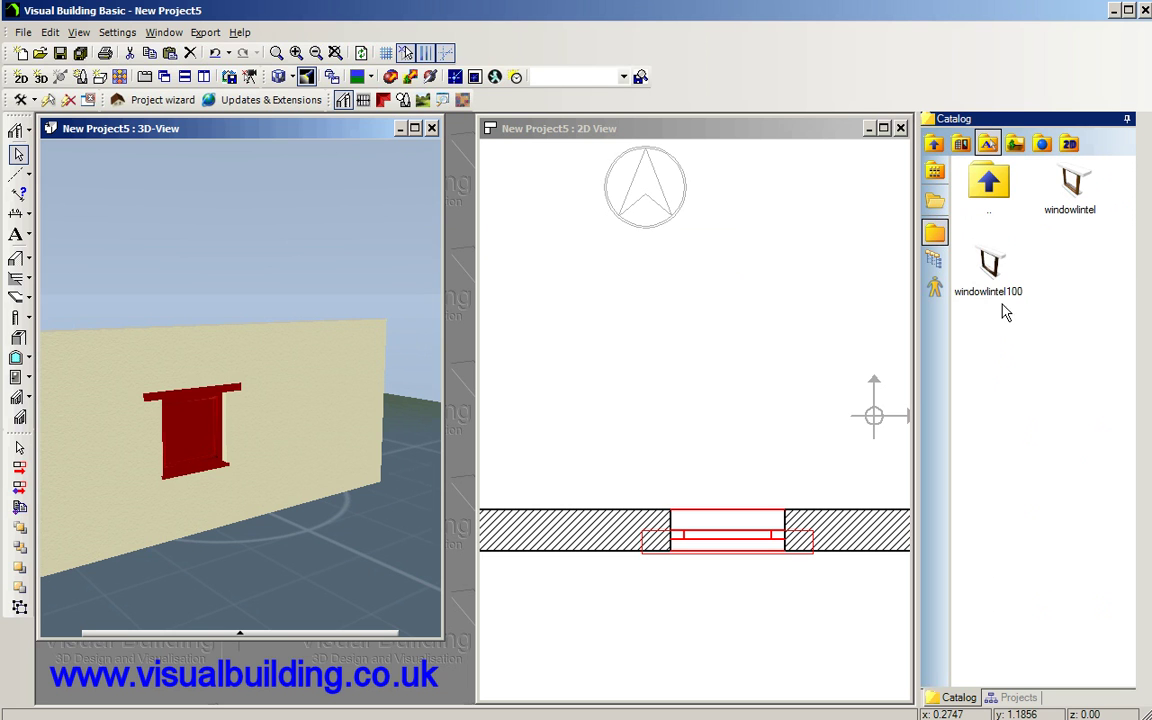
{"action": "left_click", "coordinate": [987, 278]}
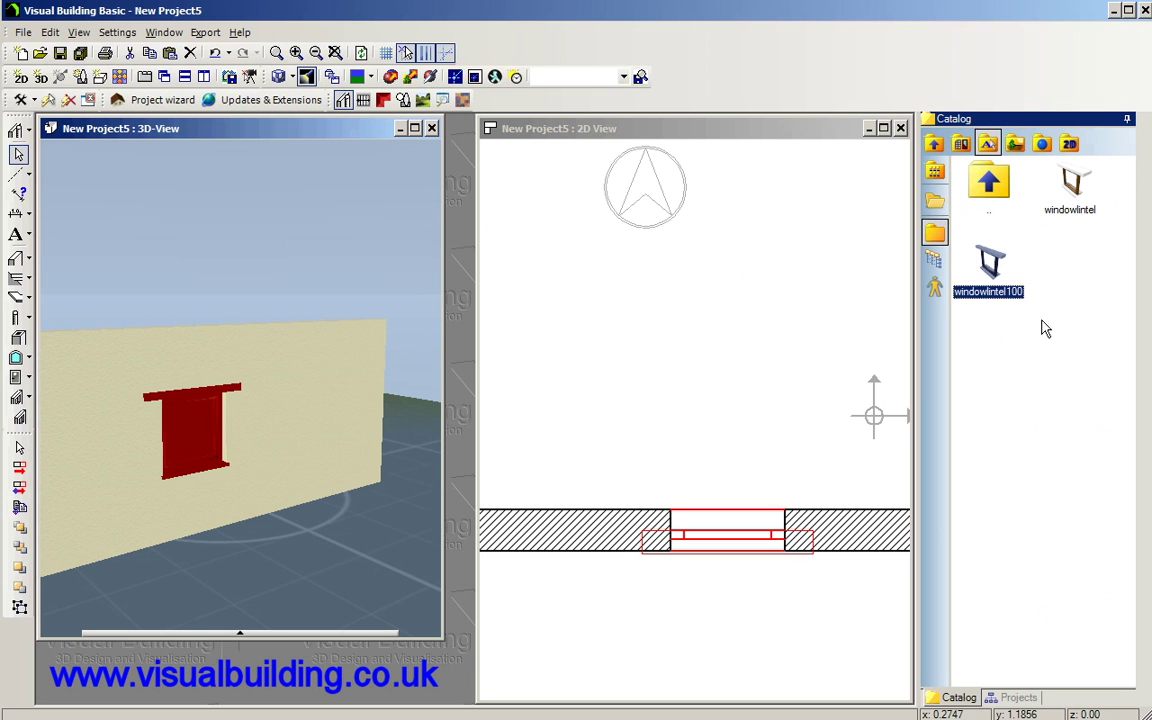
{"action": "double_click", "coordinate": [987, 272]}
{"action": "left_click_drag", "start_coordinate": [652, 324], "coordinate": [668, 360]}
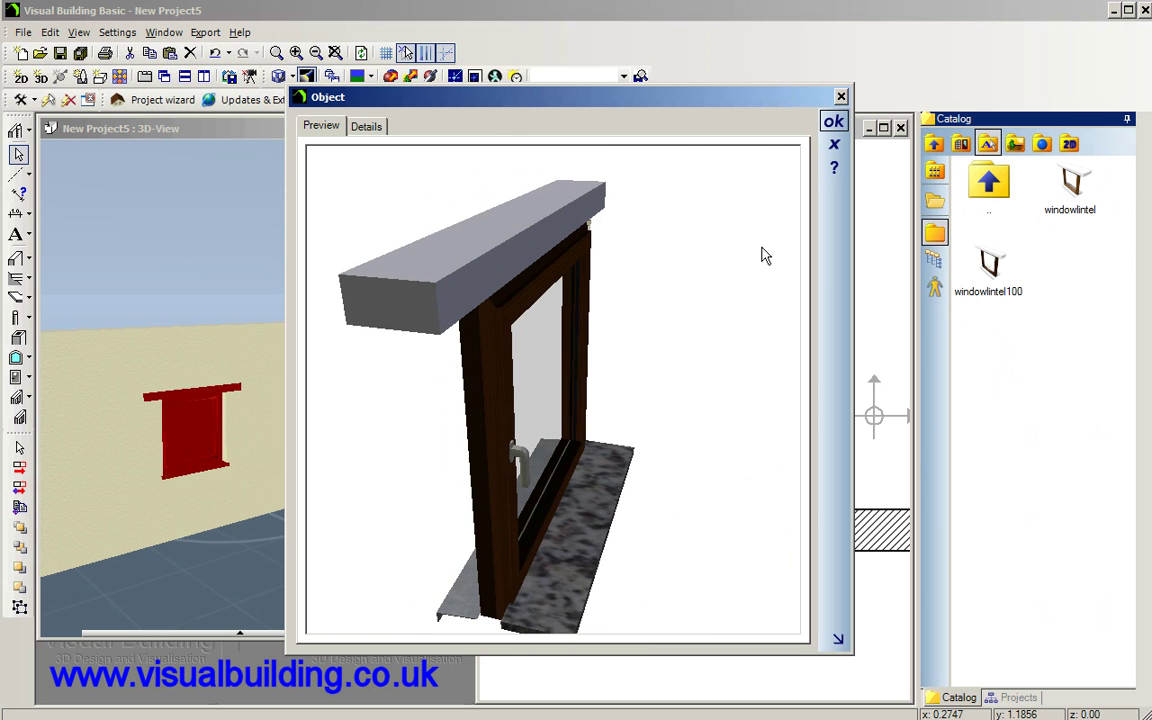
{"action": "left_click", "coordinate": [834, 146]}
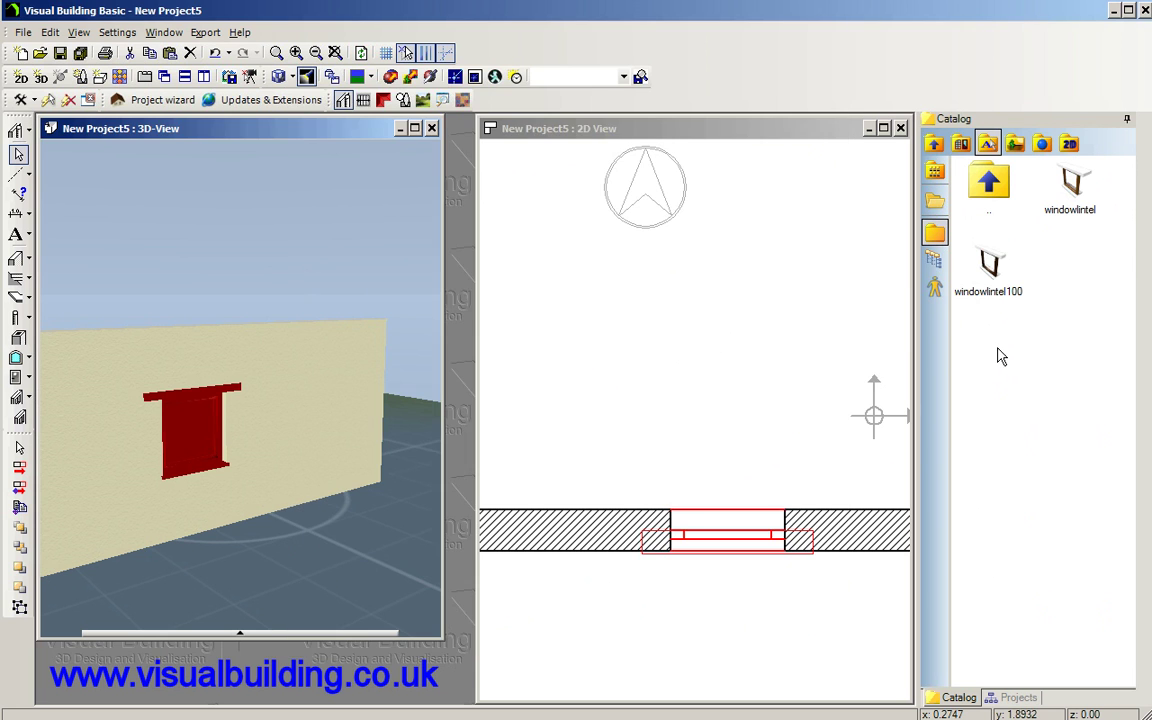
Open windowlintel100's chunk editor and switch to the Common information chunk type.
{"action": "right_click", "coordinate": [984, 270]}
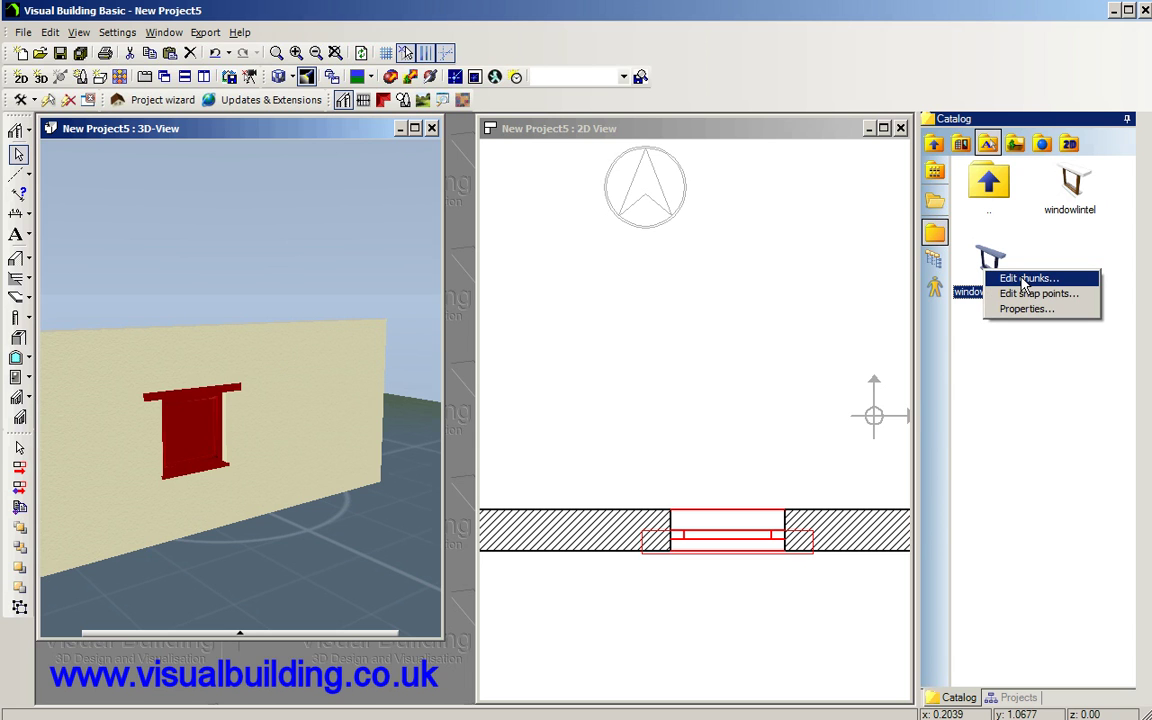
{"action": "left_click", "coordinate": [1024, 280]}
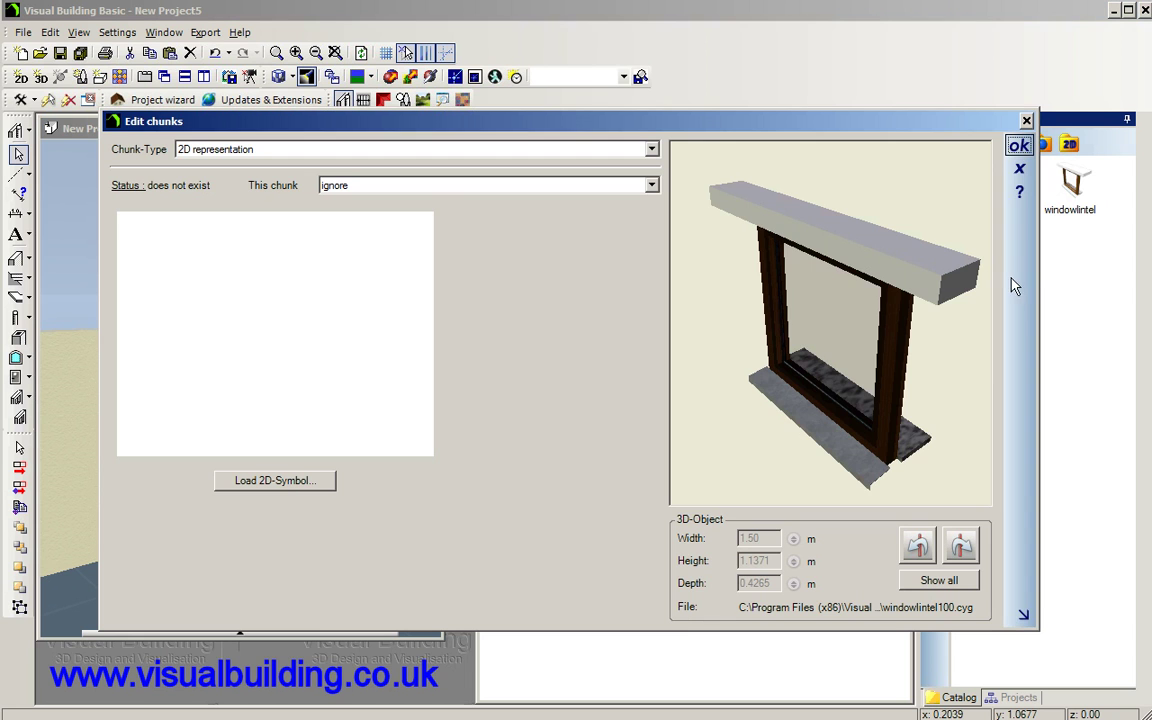
{"action": "left_click", "coordinate": [645, 185]}
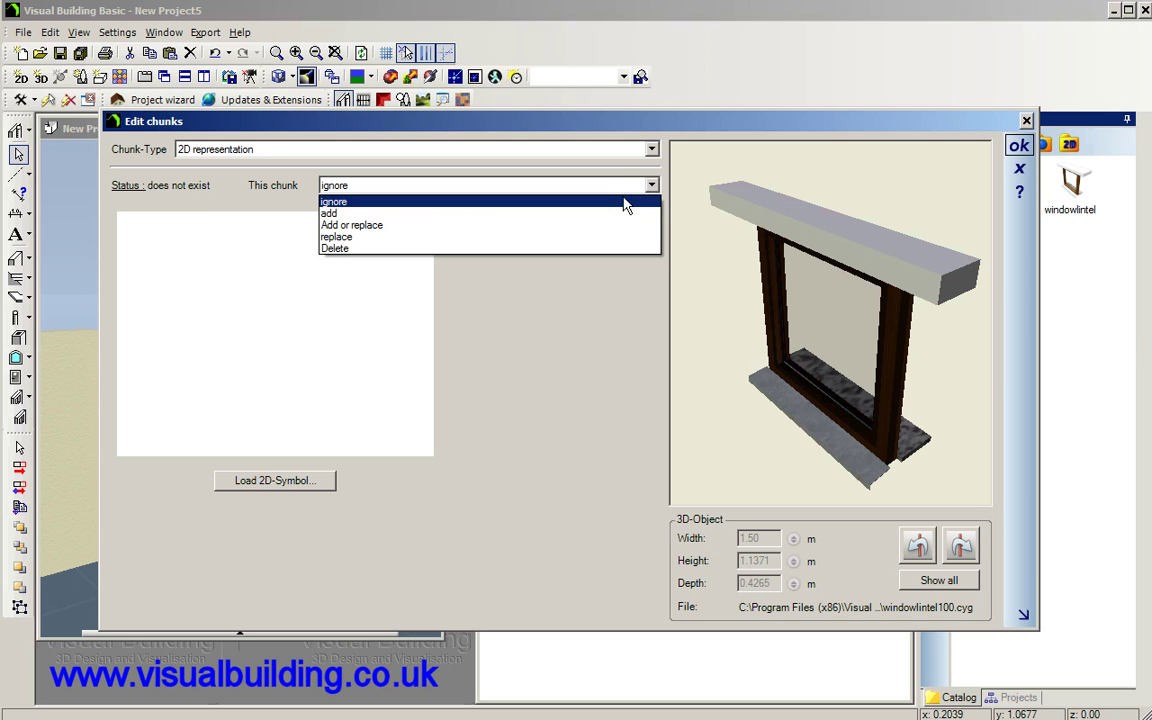
{"action": "left_click", "coordinate": [580, 230]}
{"action": "left_click", "coordinate": [586, 152]}
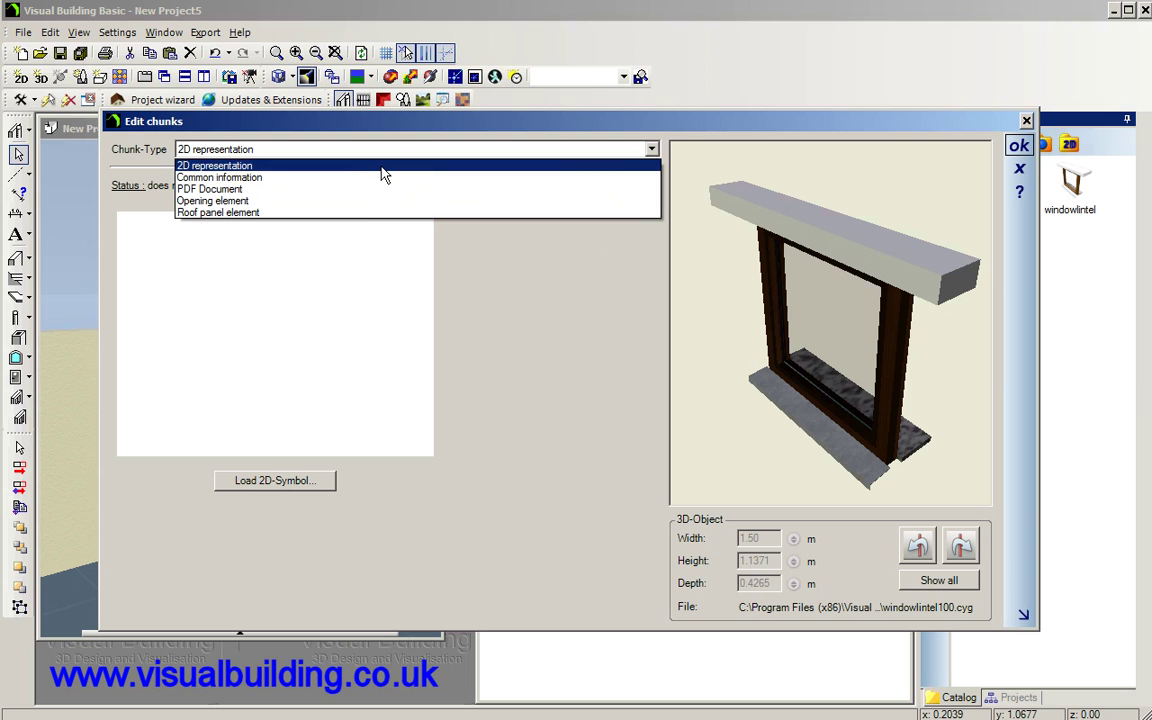
{"action": "left_click", "coordinate": [383, 167]}
{"action": "left_click", "coordinate": [652, 149]}
{"action": "key", "text": "Up"}
{"action": "key", "text": "Return"}
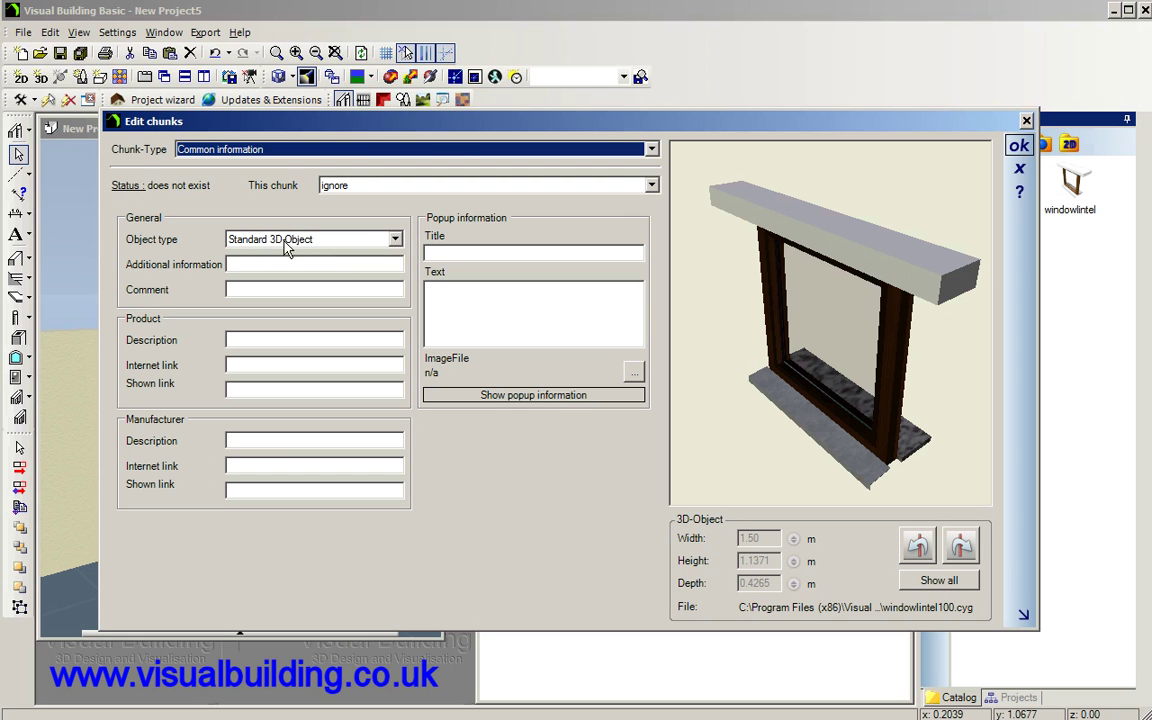
Set the object type to Window 3D-Object with Add or replace, and confirm.
{"action": "left_click", "coordinate": [396, 240]}
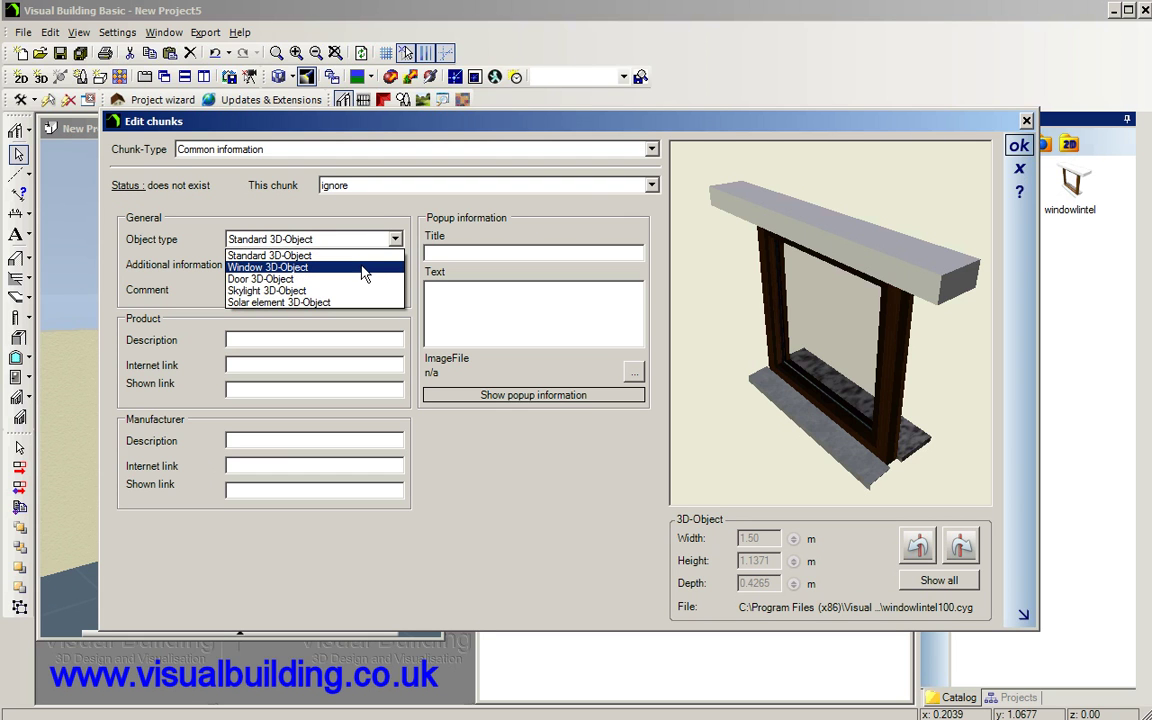
{"action": "left_click", "coordinate": [362, 270]}
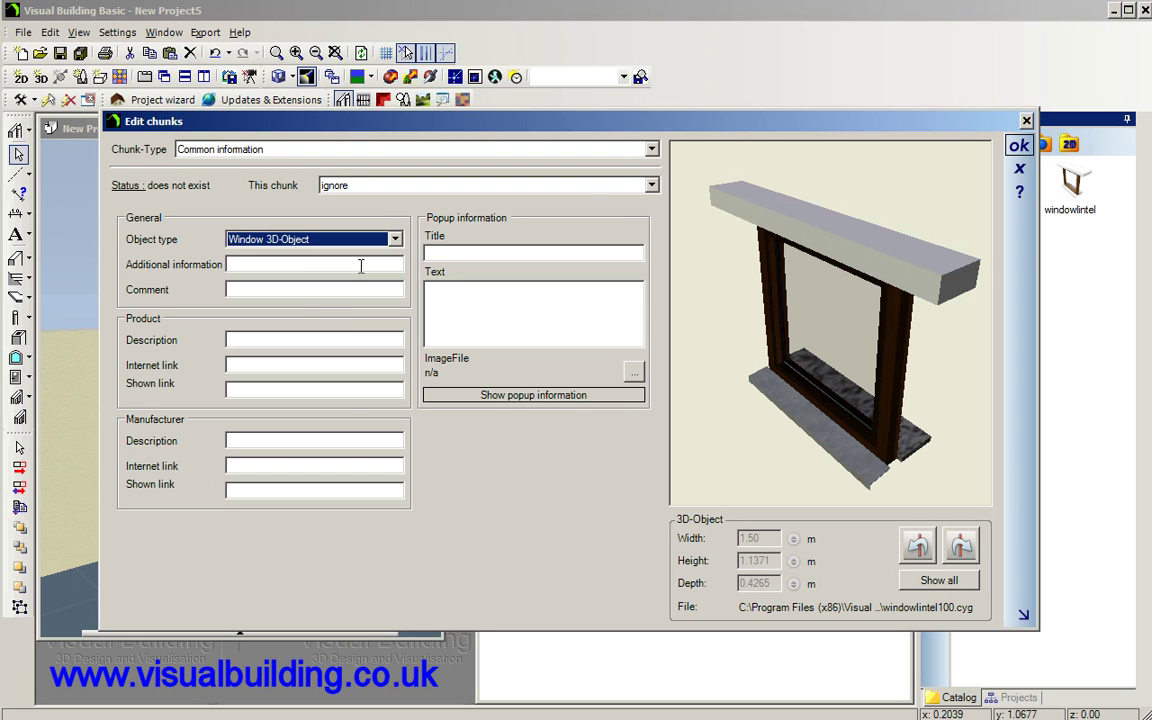
{"action": "left_click", "coordinate": [590, 183]}
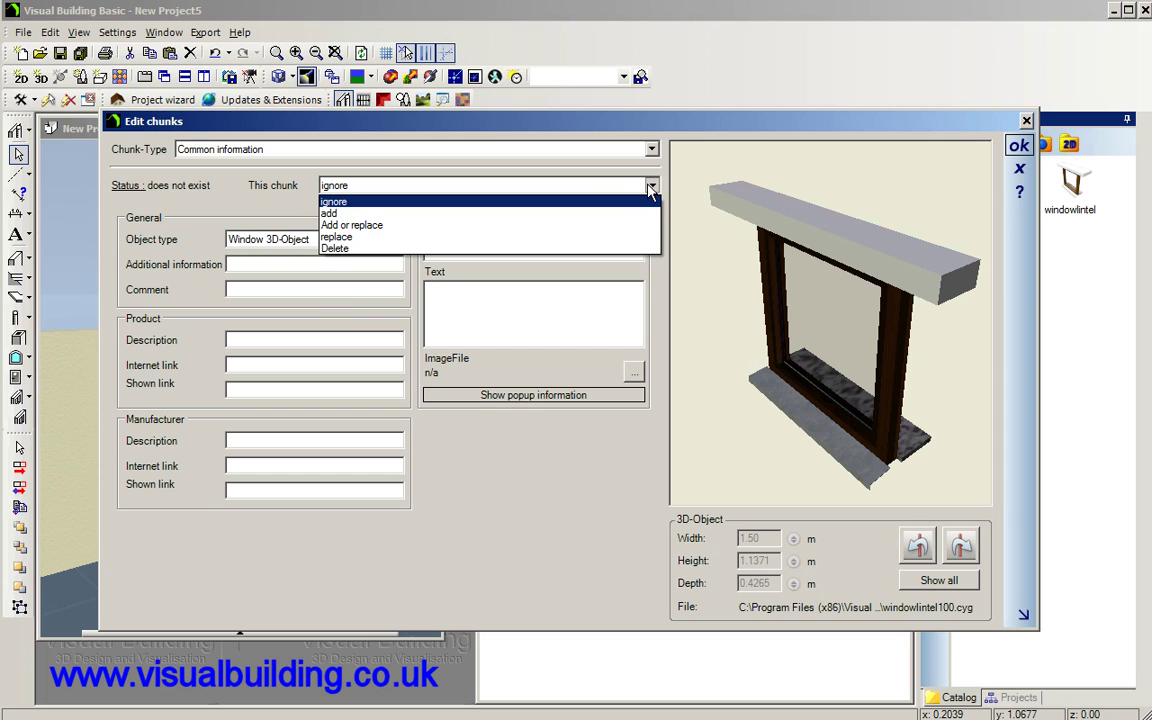
{"action": "left_click", "coordinate": [580, 225]}
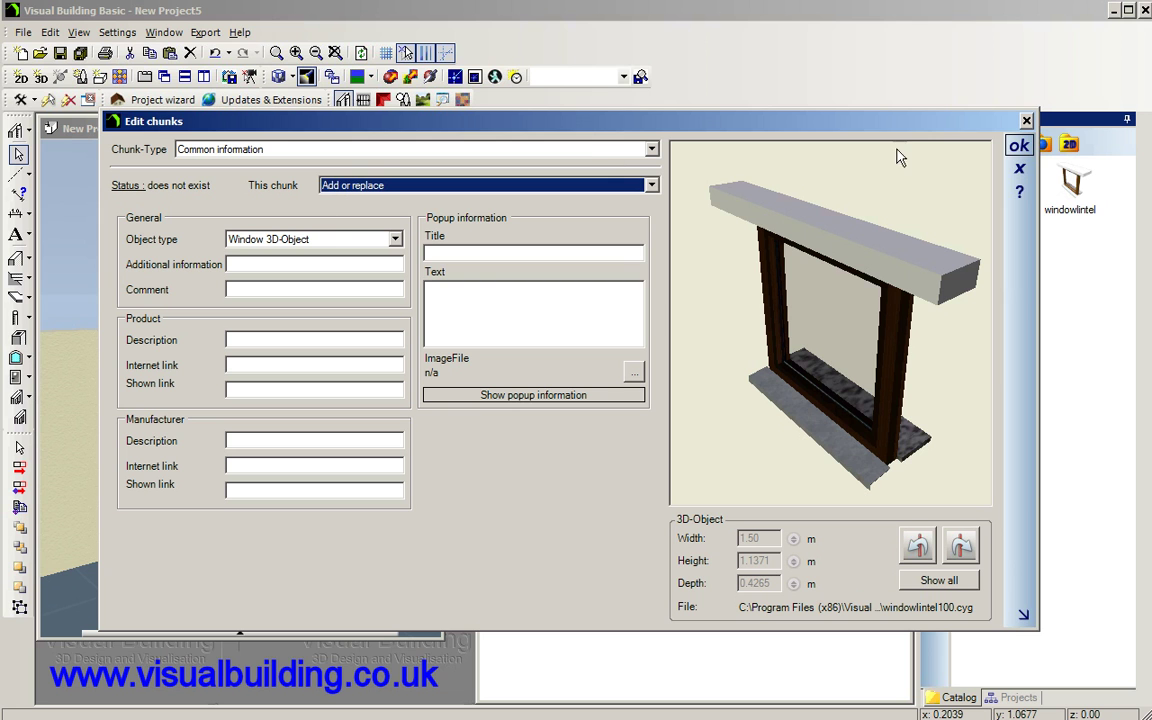
{"action": "left_click", "coordinate": [1018, 146]}
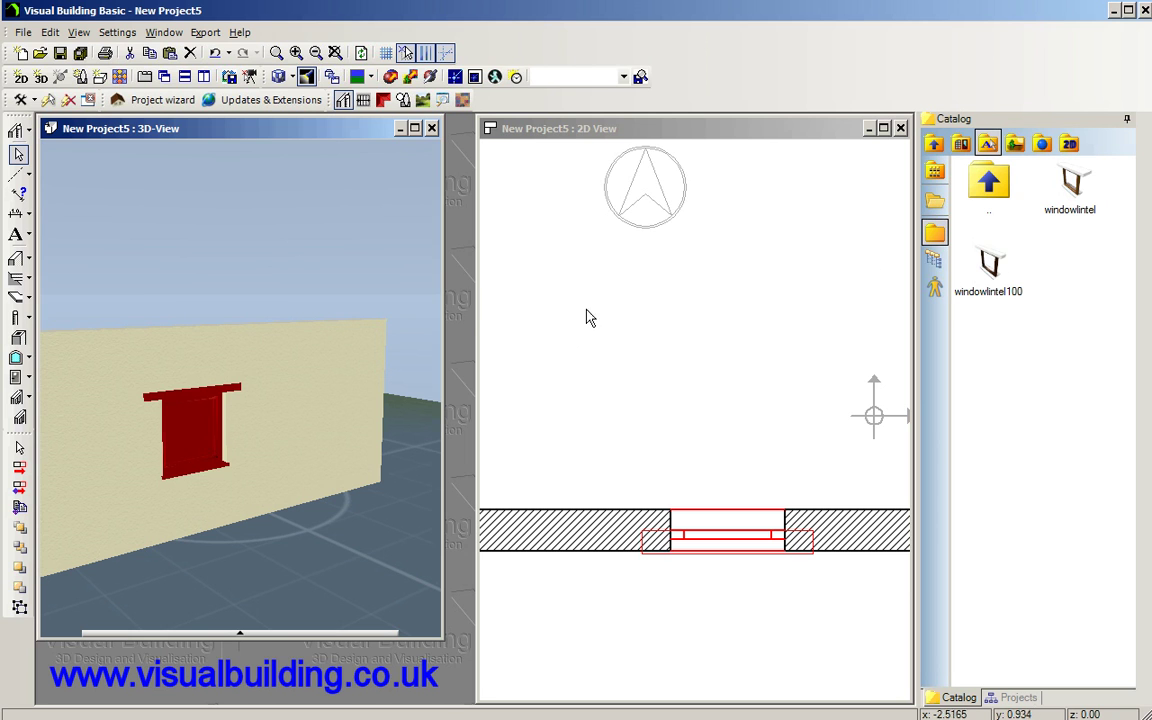
Deselect the window and open windowlintel100's Opening element chunk.
{"action": "left_click", "coordinate": [270, 265]}
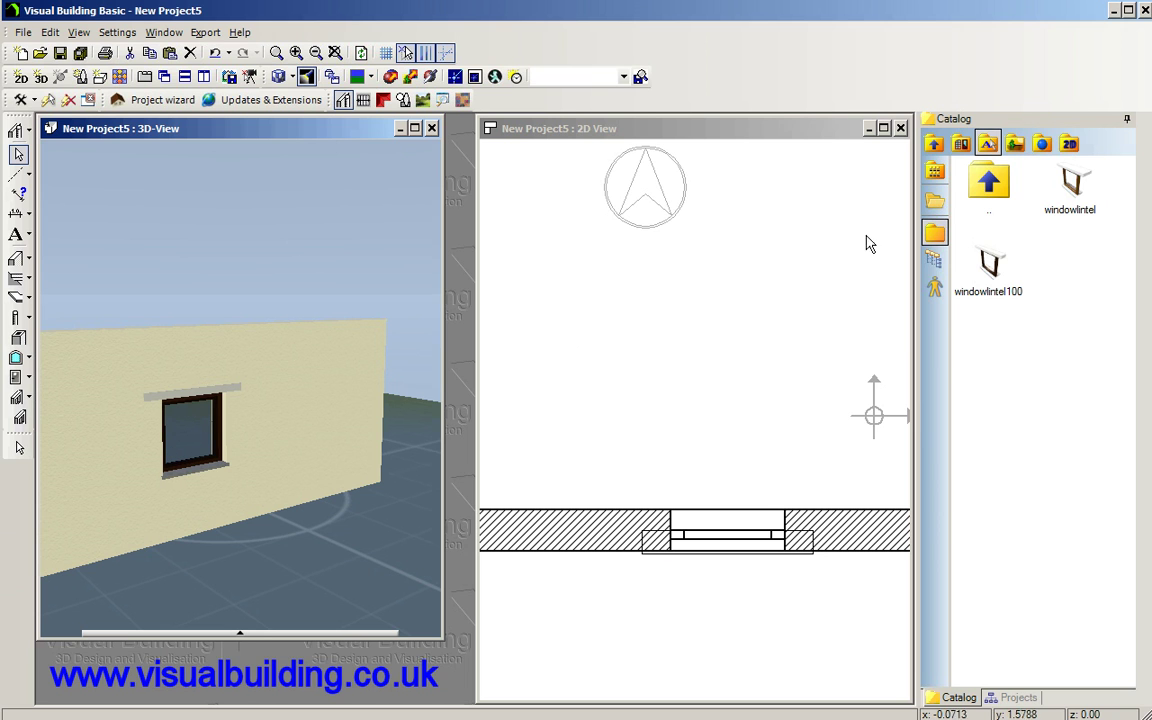
{"action": "left_click", "coordinate": [991, 285]}
{"action": "right_click", "coordinate": [993, 287]}
{"action": "left_click", "coordinate": [1020, 291]}
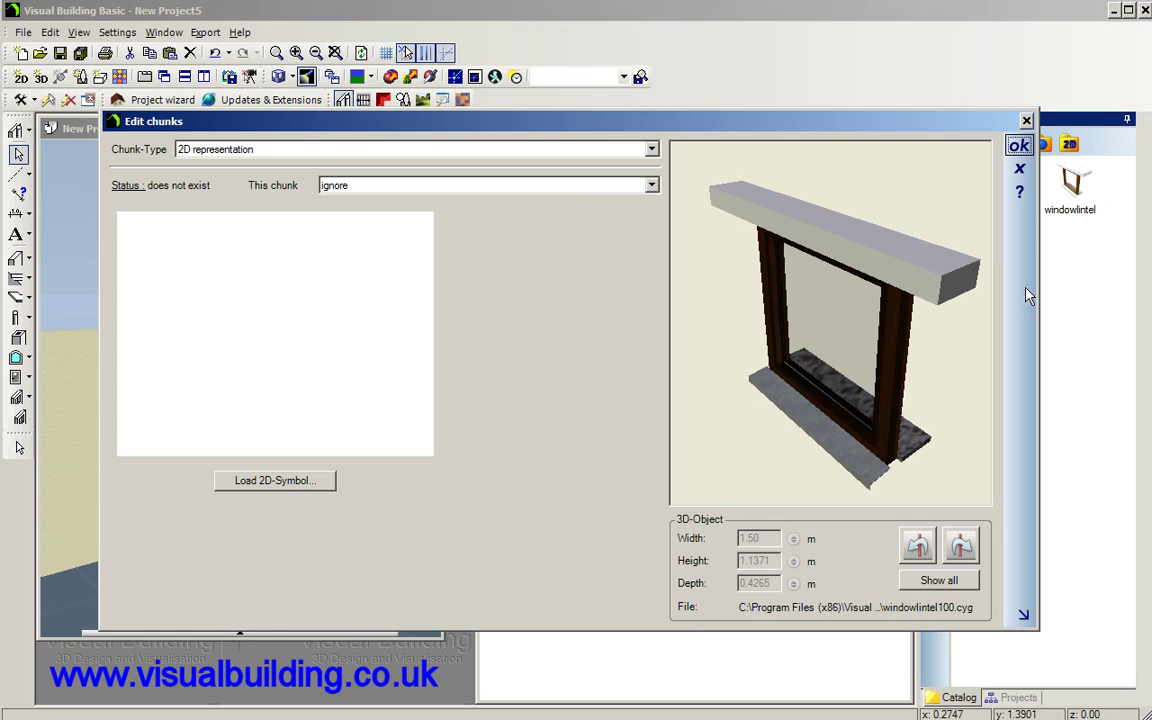
{"action": "left_click", "coordinate": [651, 149]}
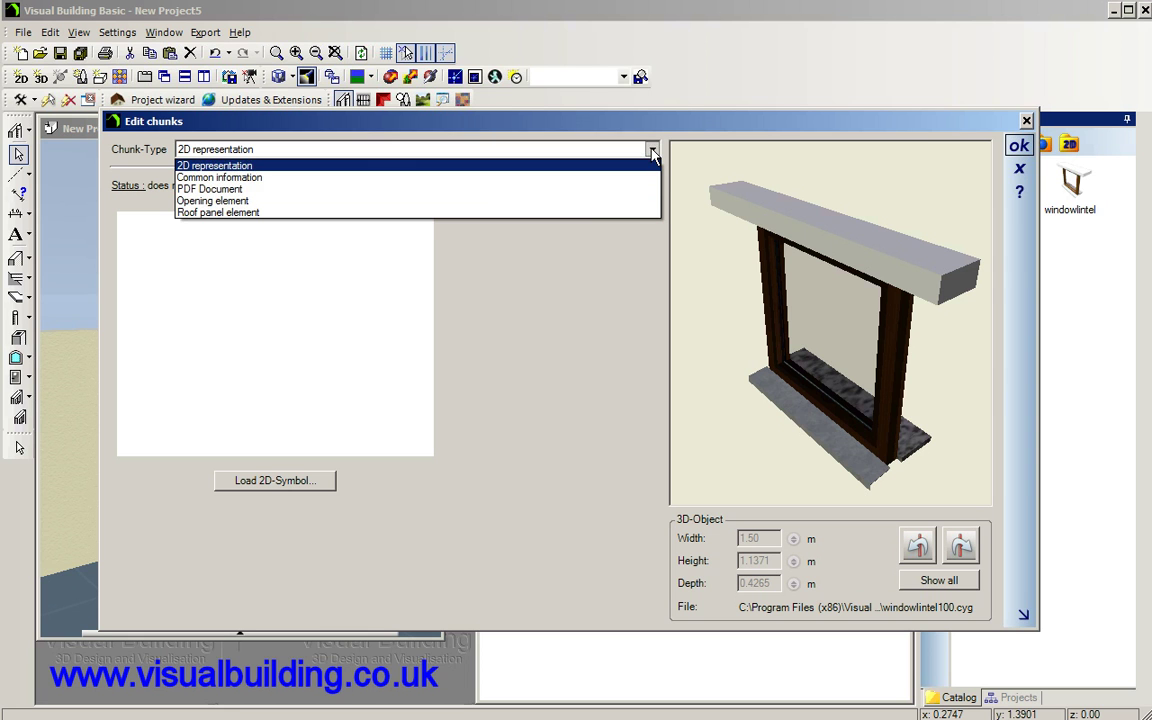
{"action": "left_click", "coordinate": [577, 201]}
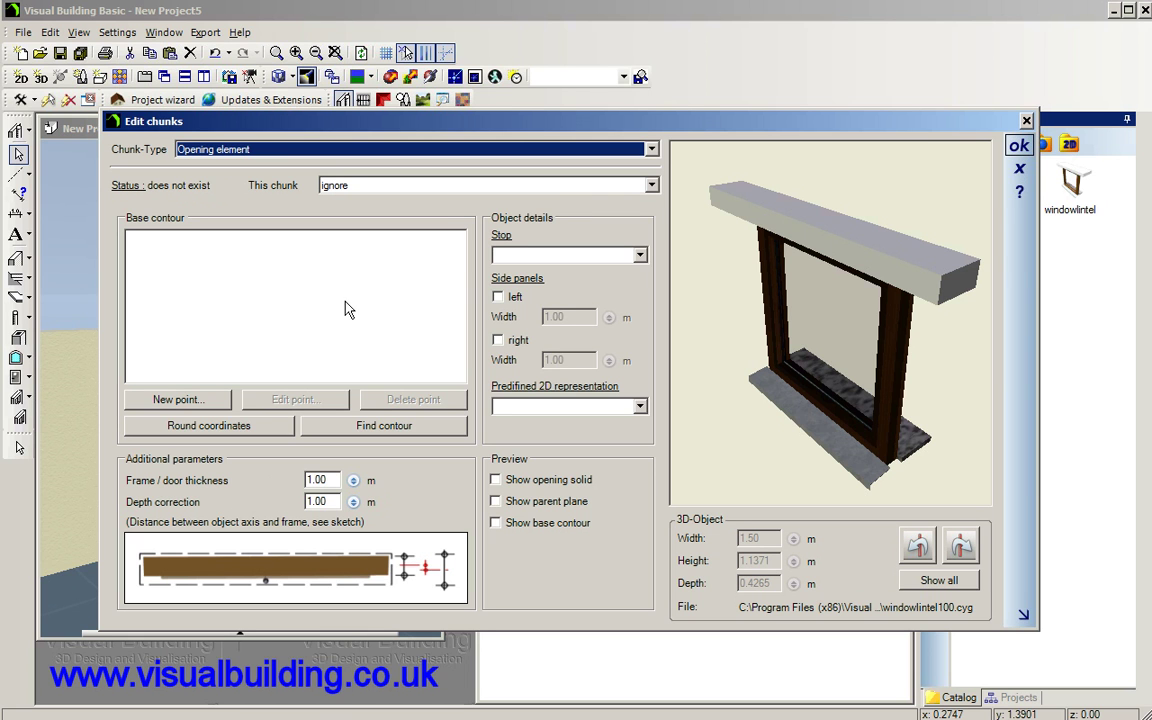
Auto-detect the base contour, round its coordinates, and show the opening solid.
{"action": "left_click", "coordinate": [496, 481]}
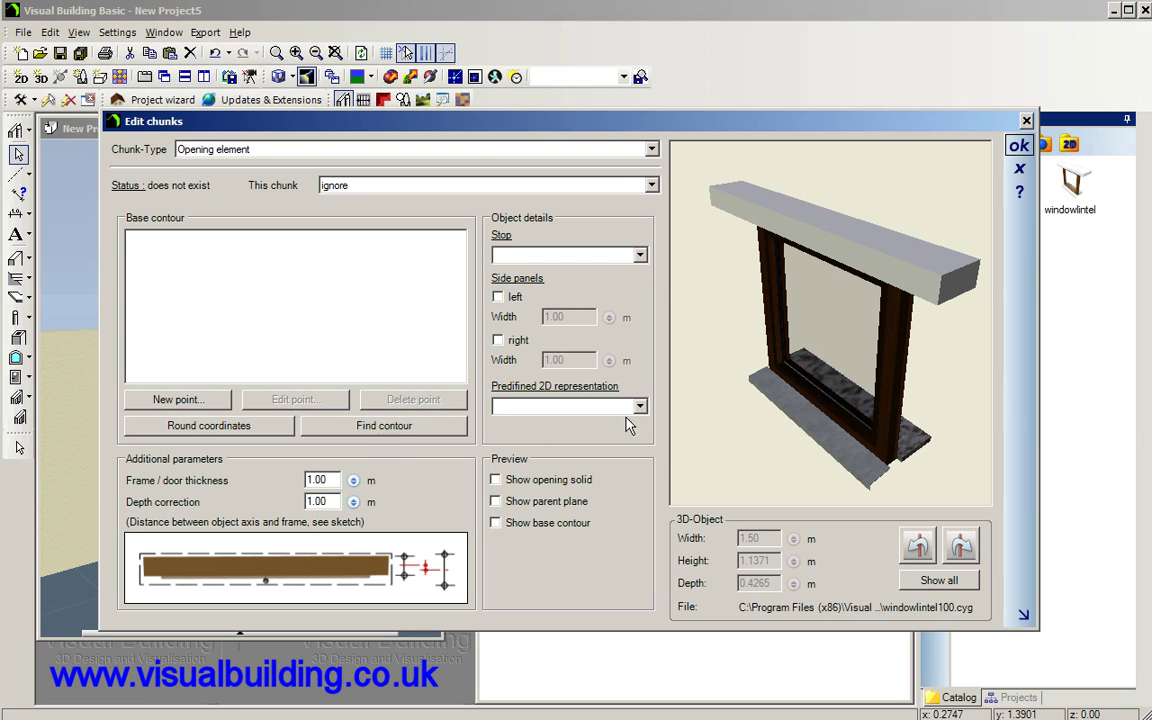
{"action": "left_click", "coordinate": [372, 428]}
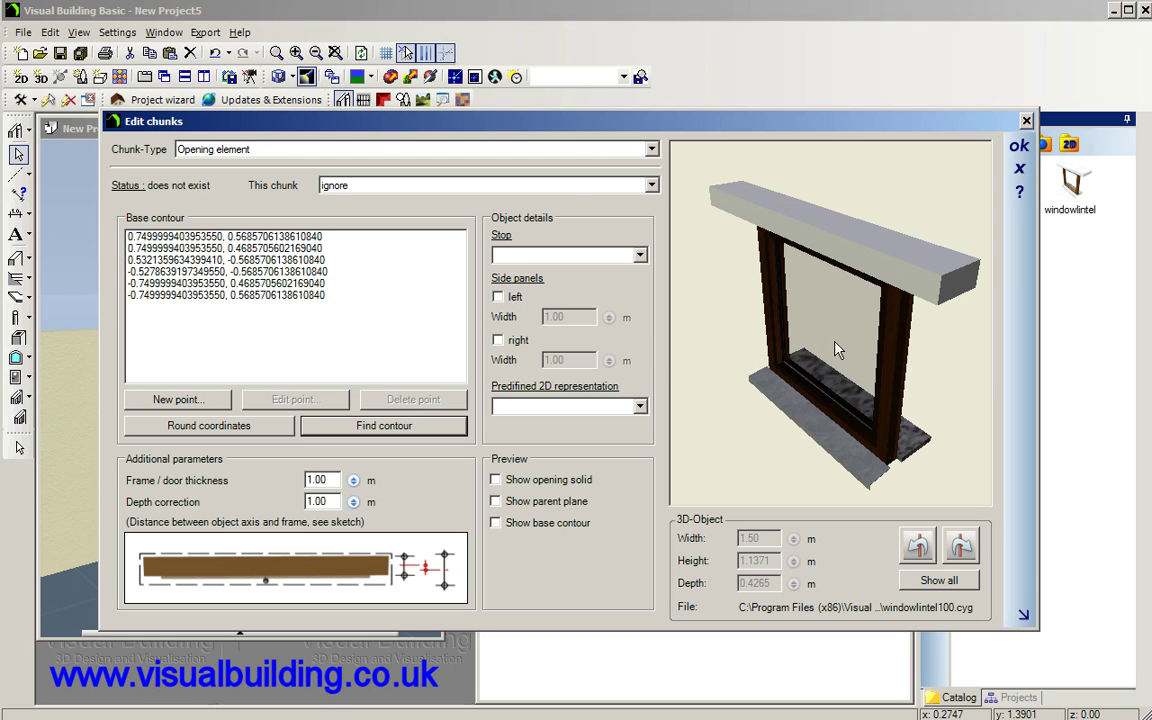
{"action": "left_click", "coordinate": [187, 428]}
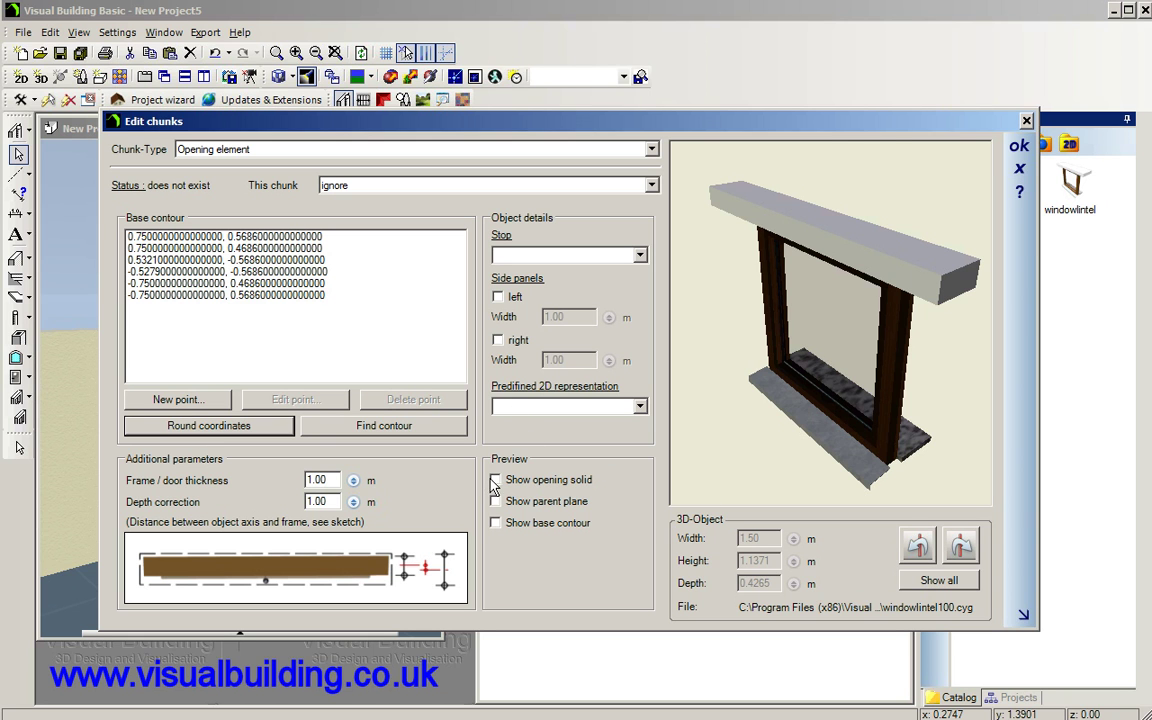
{"action": "left_click", "coordinate": [537, 484]}
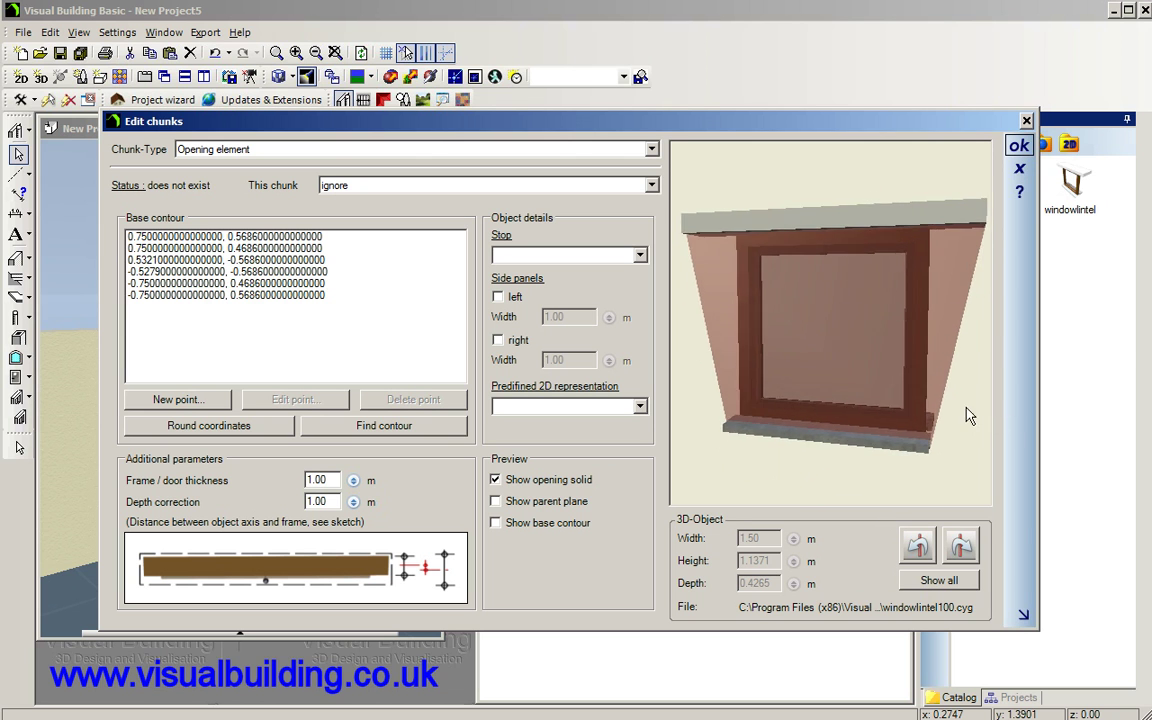
Insert a new base contour point at x 0.00, y 0.00 after the third row.
{"action": "right_click", "coordinate": [952, 372]}
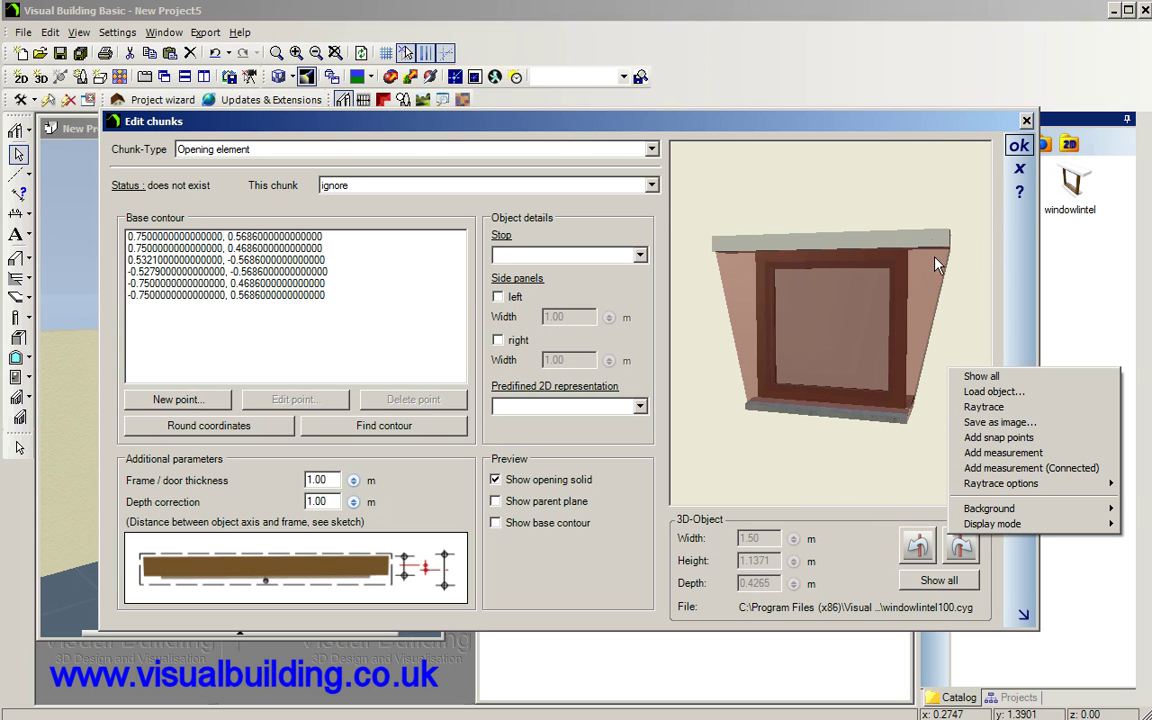
{"action": "left_click", "coordinate": [281, 238]}
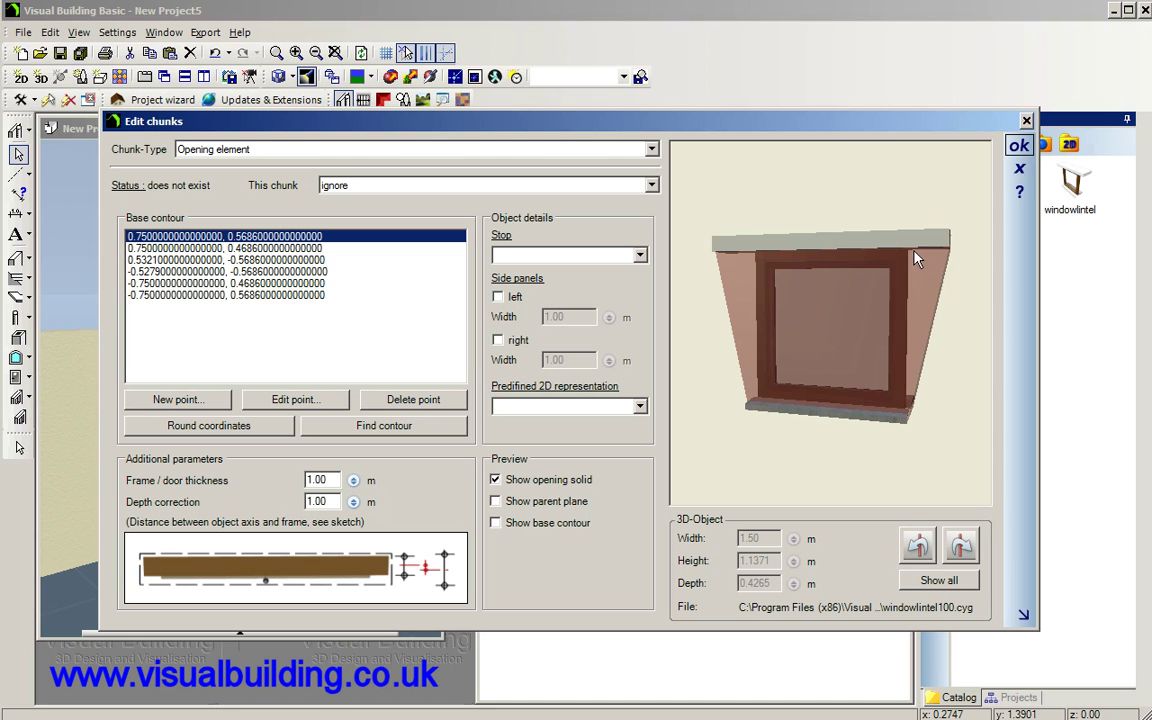
{"action": "left_click", "coordinate": [247, 260]}
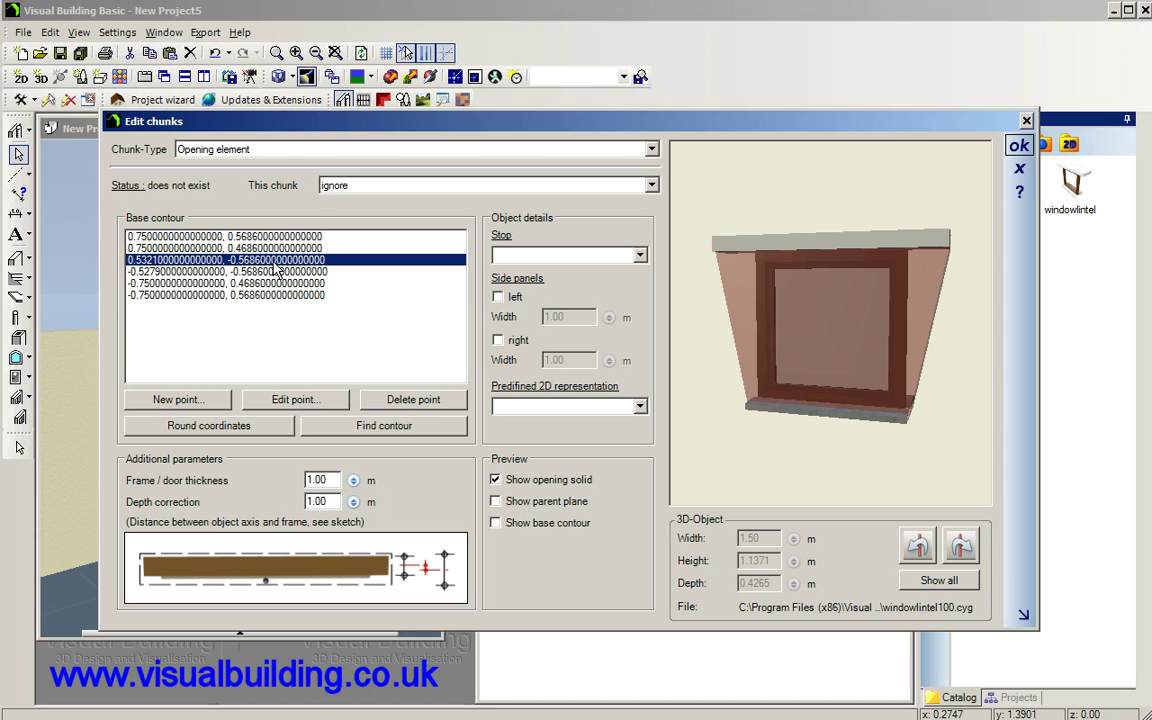
{"action": "left_click", "coordinate": [176, 399]}
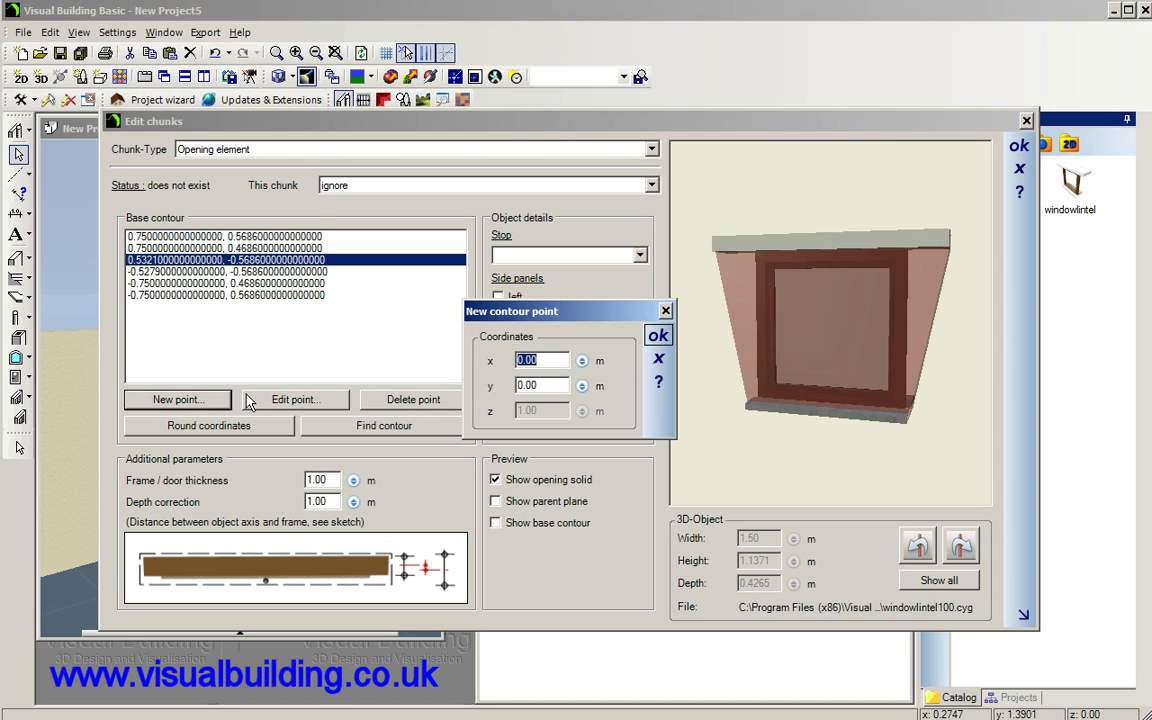
{"action": "left_click", "coordinate": [657, 336]}
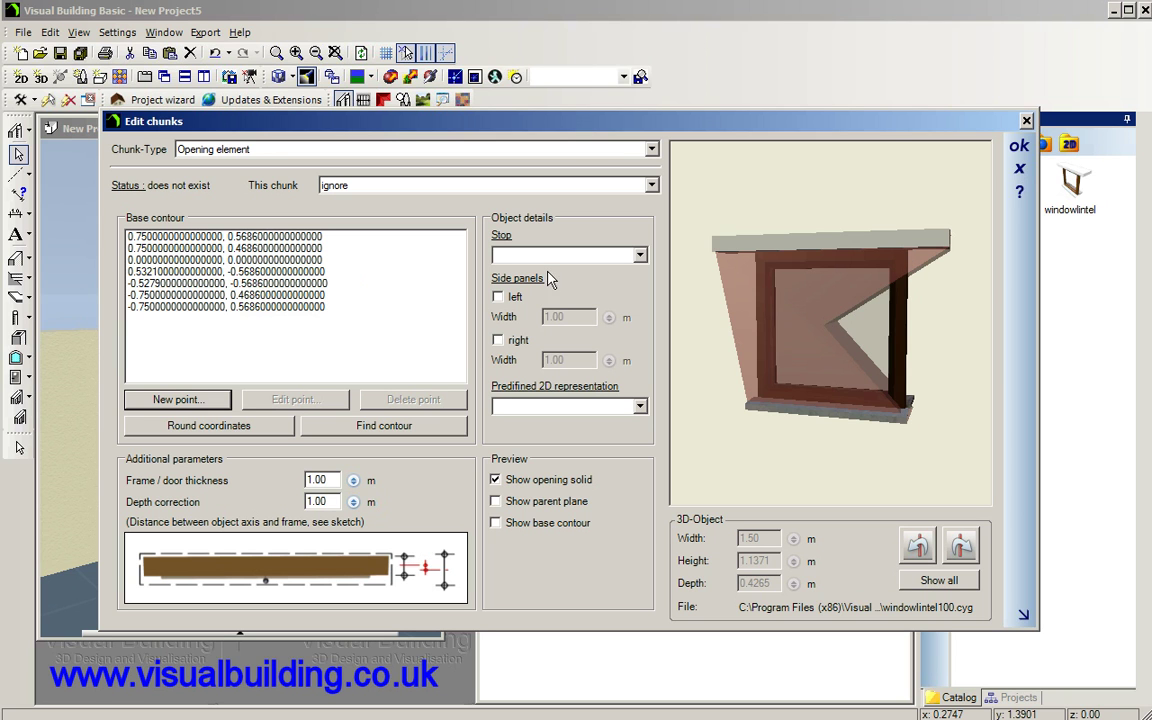
{"action": "left_click", "coordinate": [201, 259]}
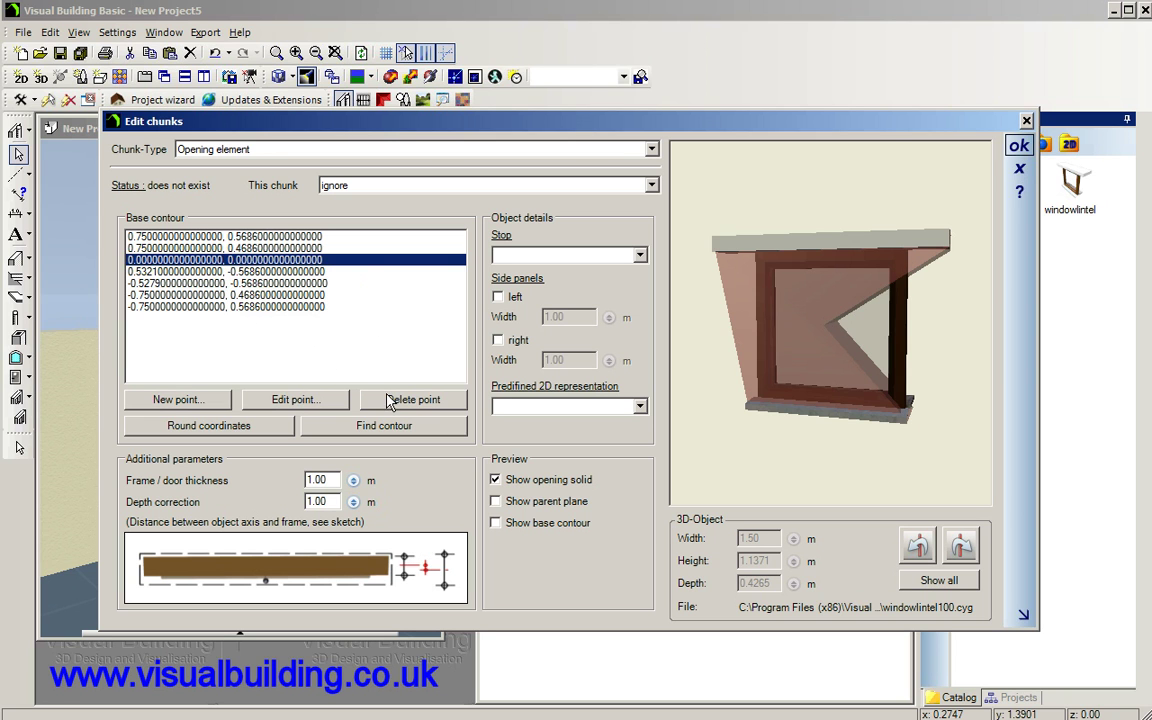
Move the stray contour point to x 0.5321, y 0.4686, then rotate the preview to check the rectangle.
{"action": "left_click", "coordinate": [308, 400]}
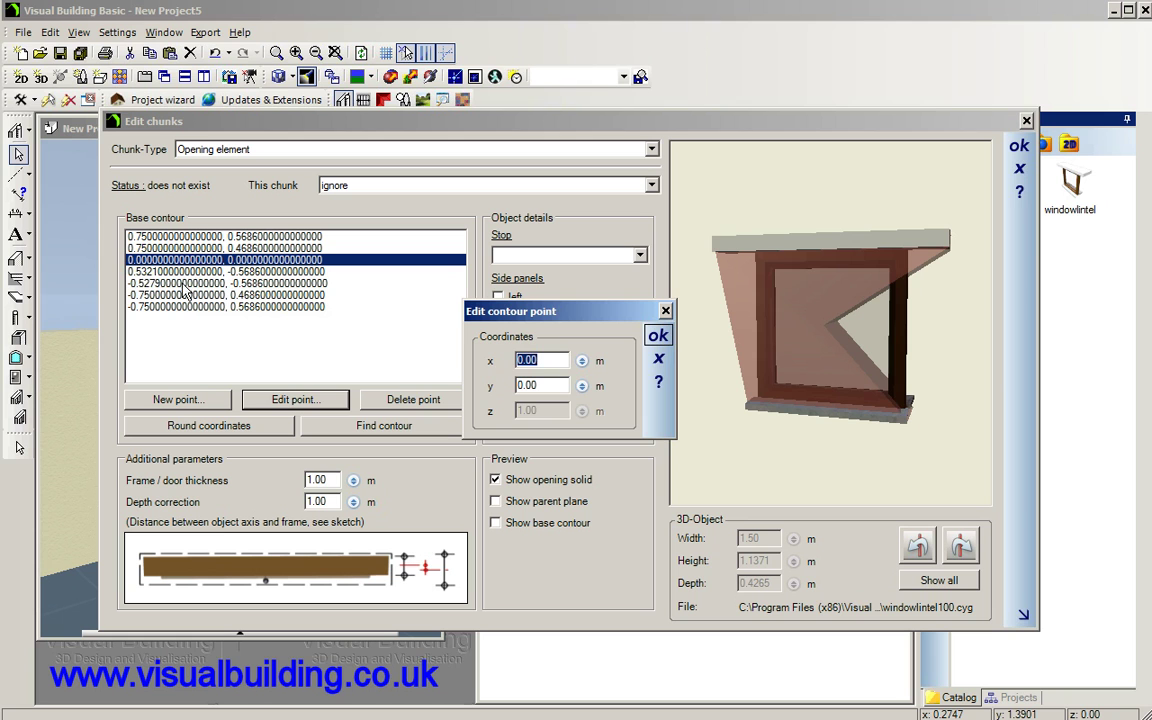
{"action": "left_click", "coordinate": [549, 358]}
{"action": "key", "text": "BackSpace"}
{"action": "key", "text": "BackSpace"}
{"action": "key", "text": "BackSpace"}
{"action": "type", "text": "0"}
{"action": "left_click", "coordinate": [660, 337]}
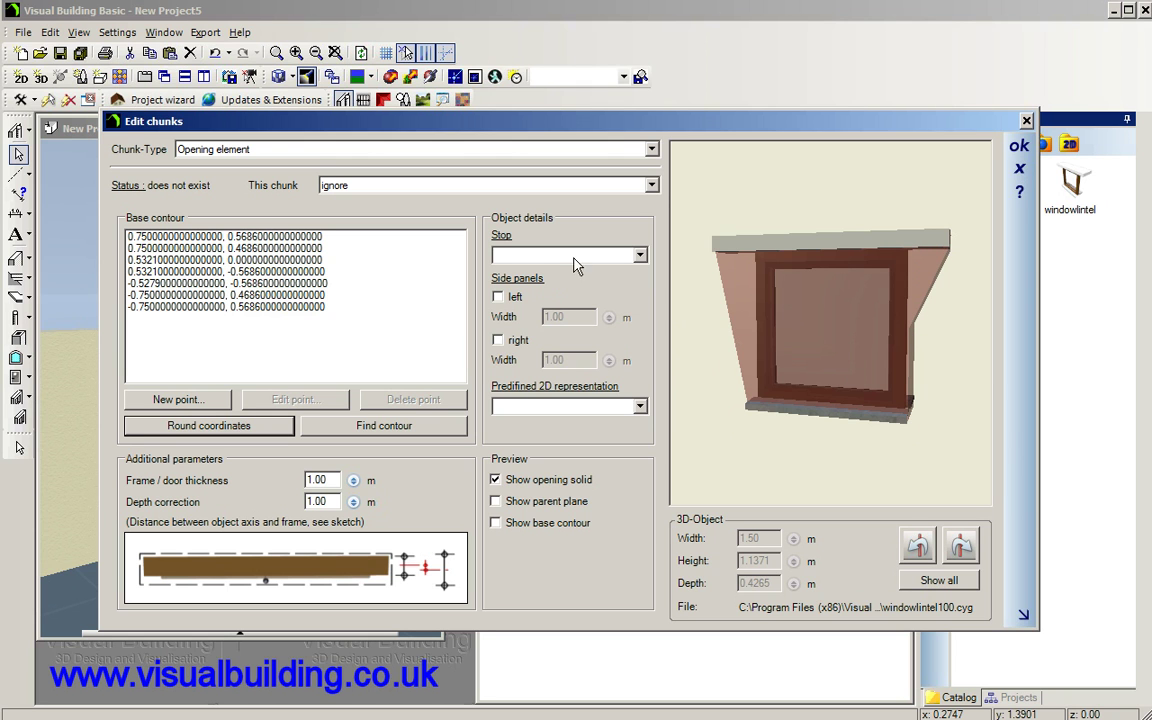
{"action": "double_click", "coordinate": [278, 260]}
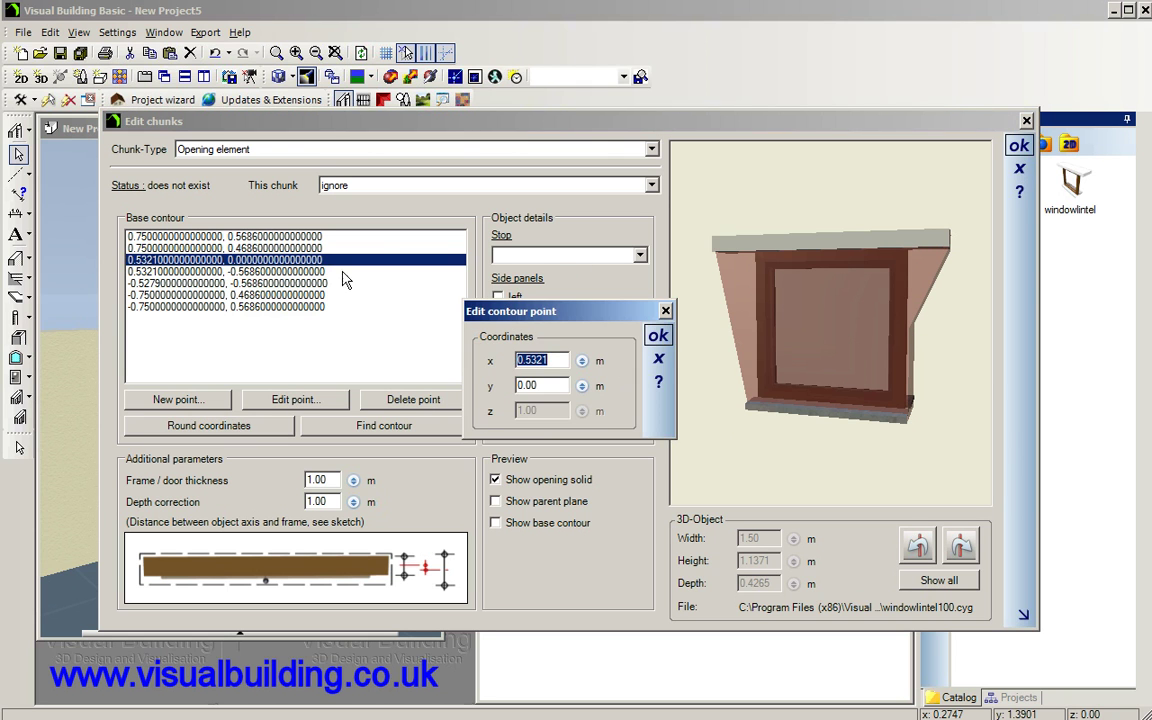
{"action": "left_click", "coordinate": [539, 385]}
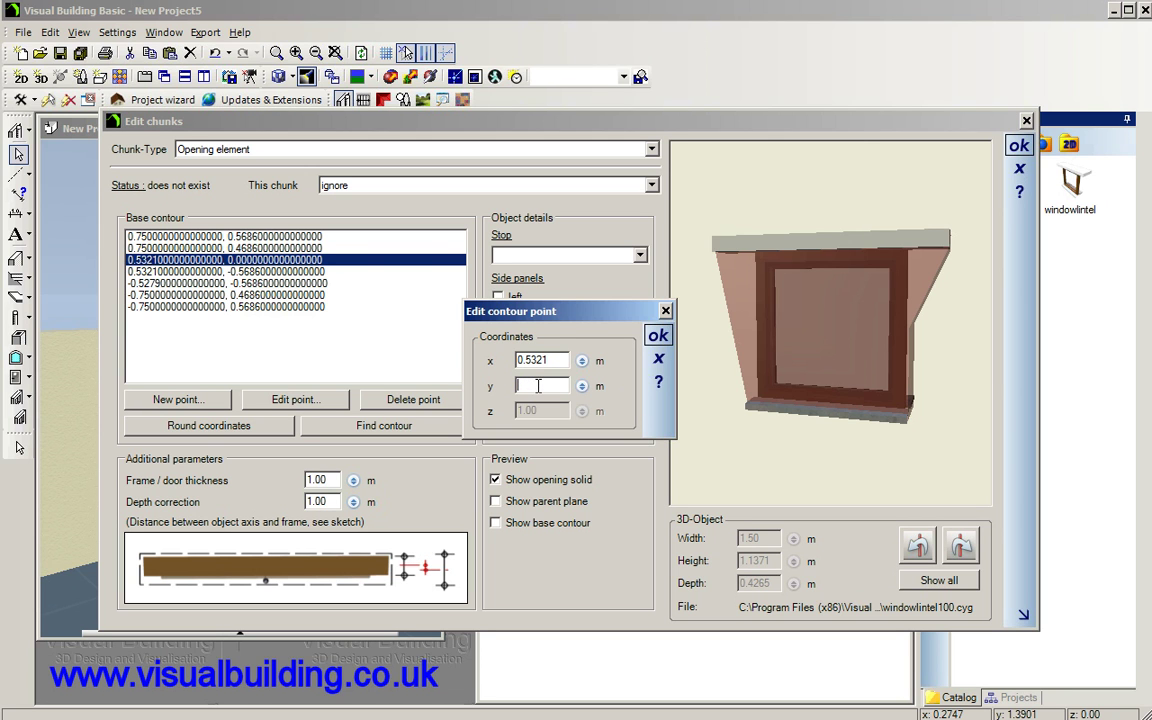
{"action": "type", "text": "0.4686"}
{"action": "left_click", "coordinate": [658, 335]}
{"action": "left_click_drag", "start_coordinate": [918, 353], "coordinate": [872, 363]}
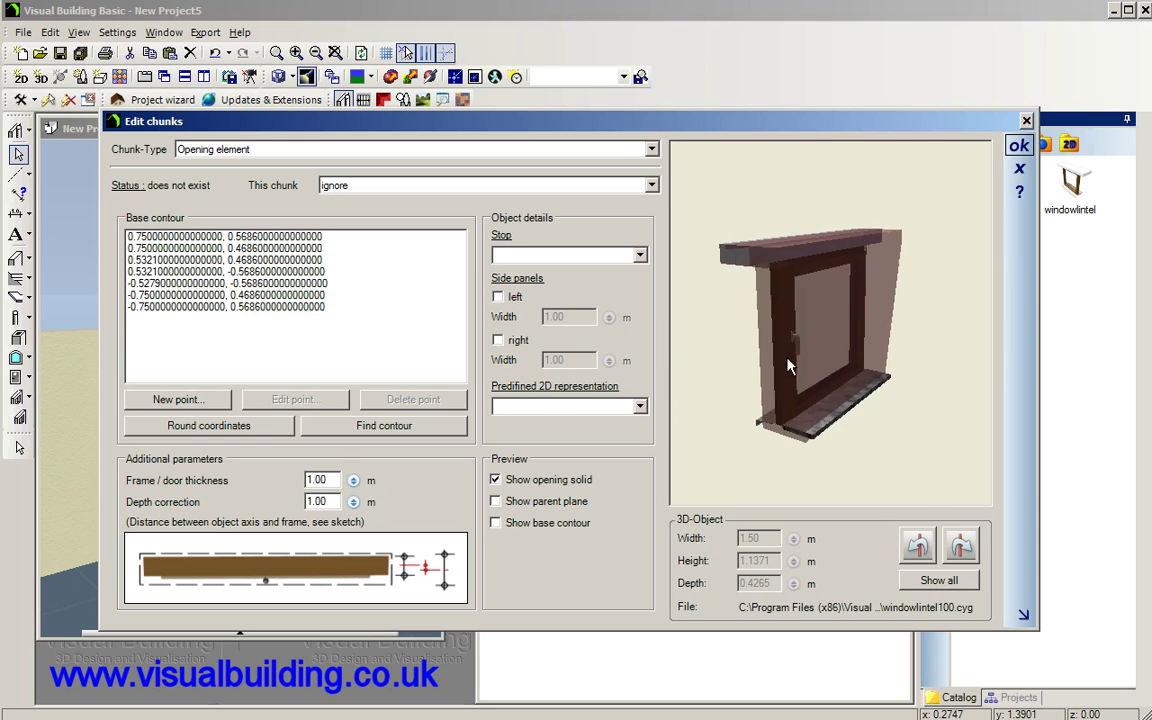
{"action": "left_click_drag", "start_coordinate": [777, 368], "coordinate": [762, 293]}
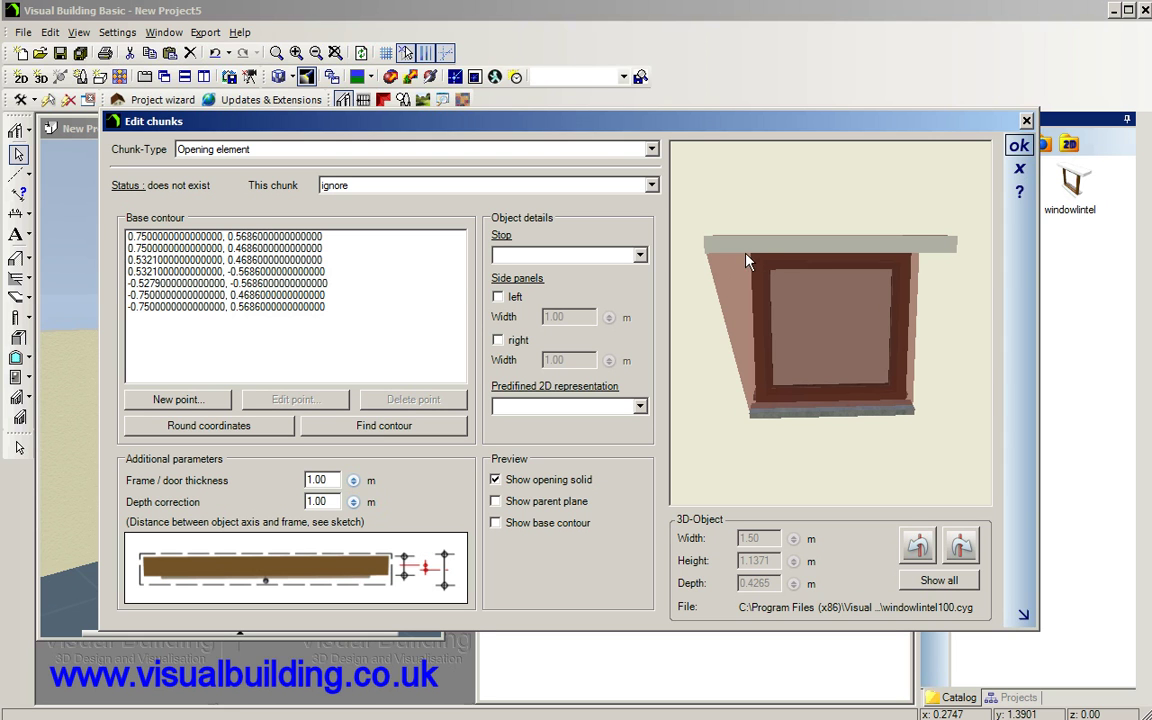
Add a new 0, 0 point to the contour after the -0.5279, -0.5686 point.
{"action": "left_click", "coordinate": [275, 286]}
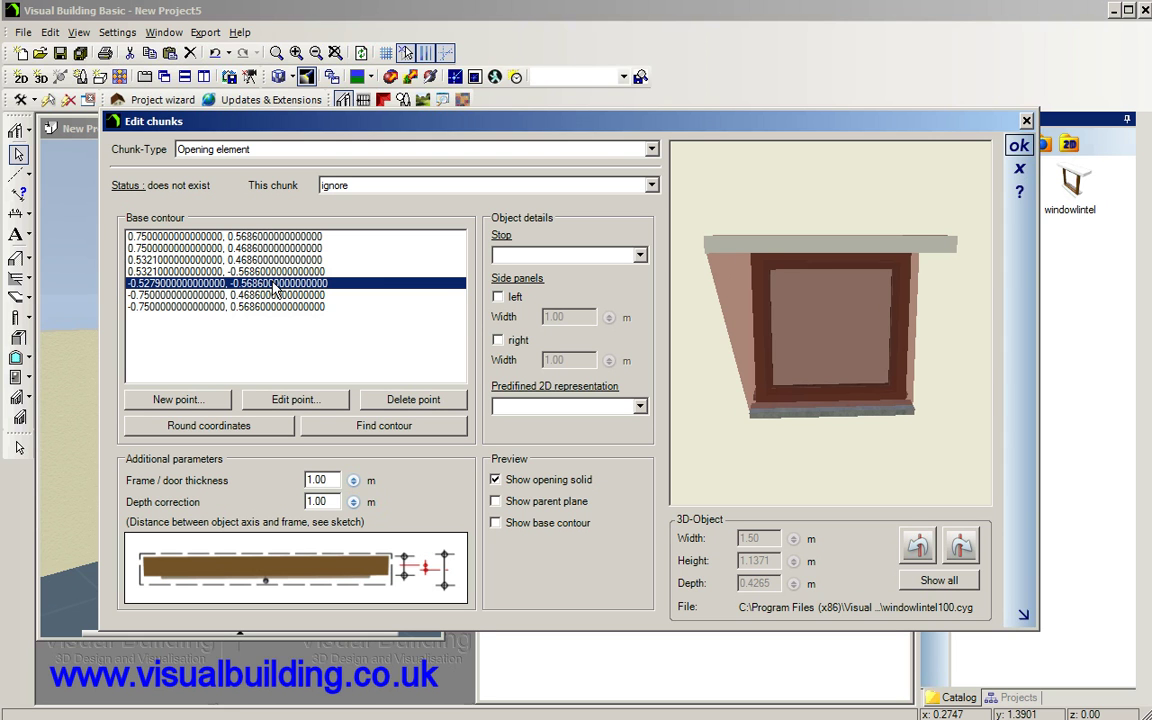
{"action": "left_click", "coordinate": [183, 399]}
{"action": "left_click", "coordinate": [657, 336]}
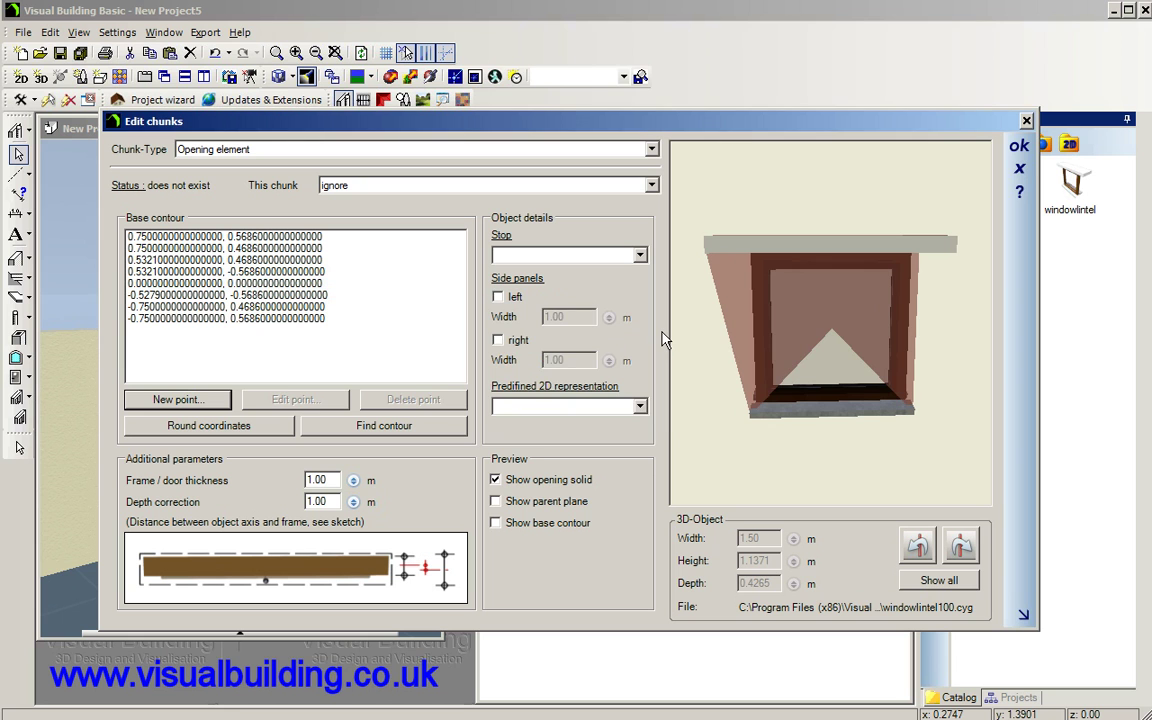
Delete the misplaced 0, 0 point and insert a fresh 0, 0 point in the correct position.
{"action": "left_click", "coordinate": [251, 284]}
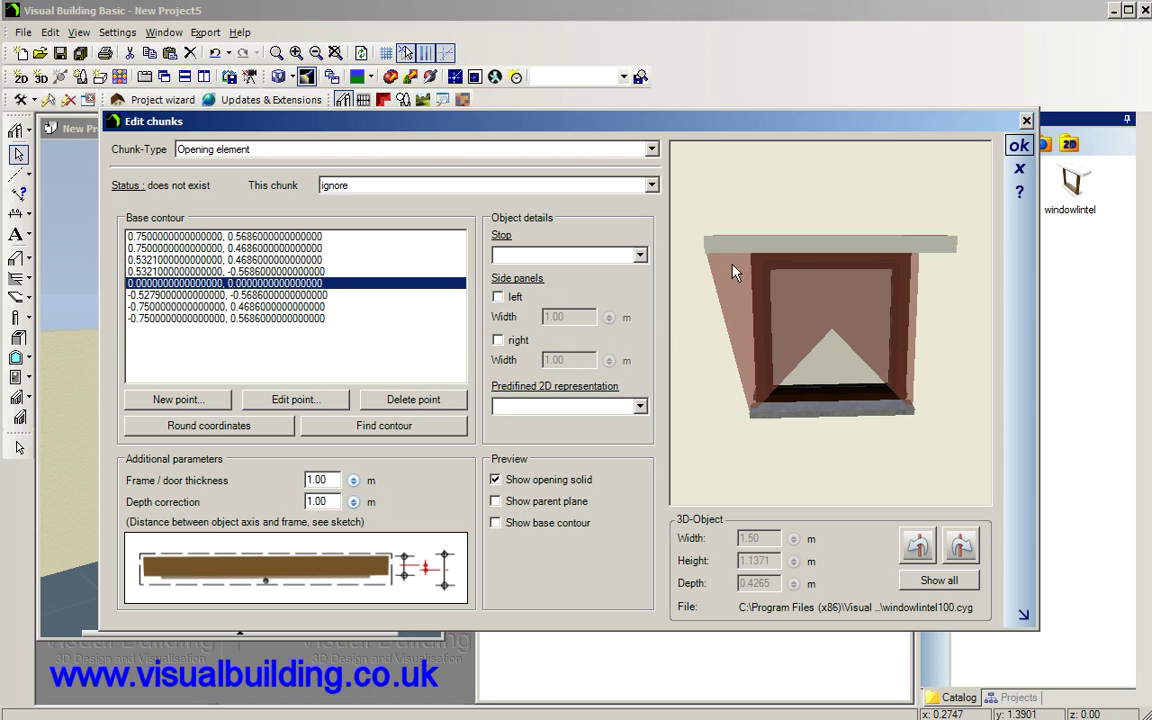
{"action": "left_click", "coordinate": [425, 401]}
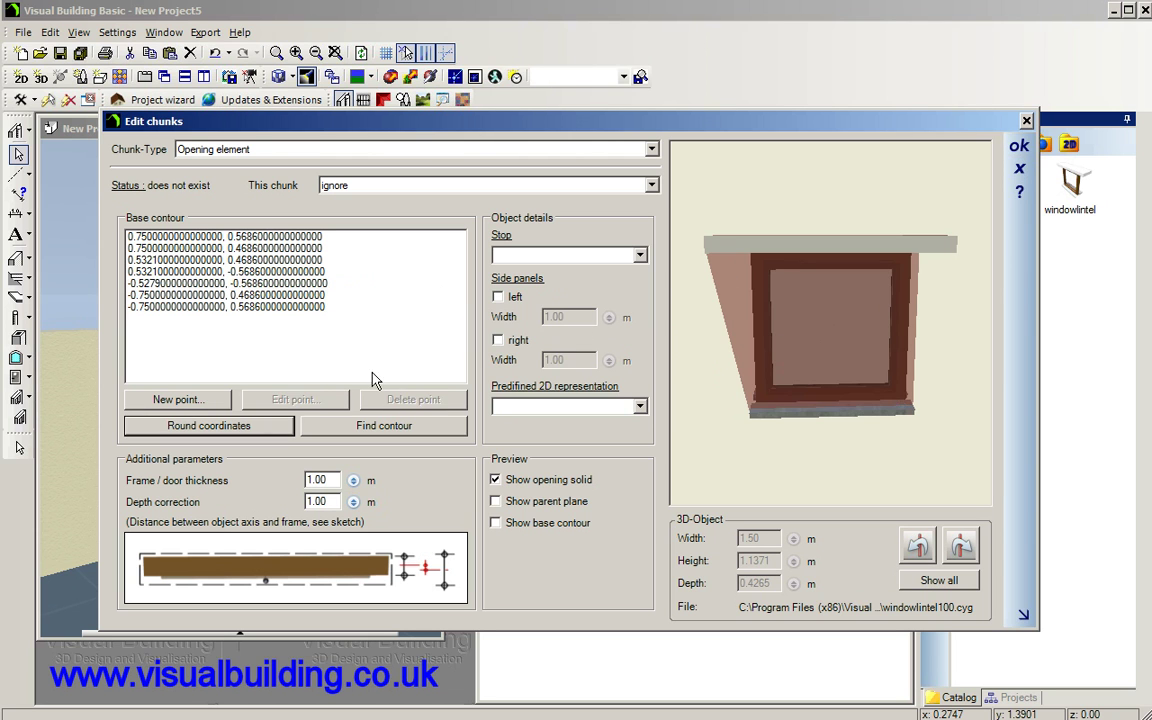
{"action": "left_click", "coordinate": [255, 285]}
{"action": "left_click", "coordinate": [250, 295]}
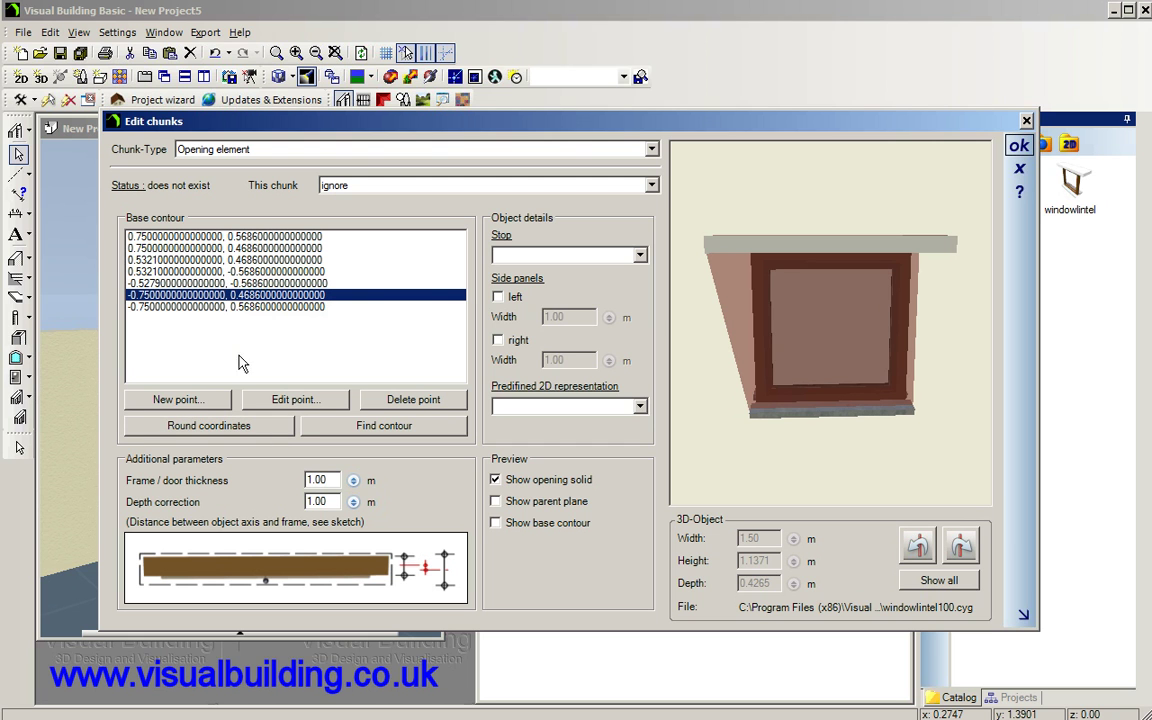
{"action": "left_click", "coordinate": [178, 399]}
{"action": "left_click", "coordinate": [657, 336]}
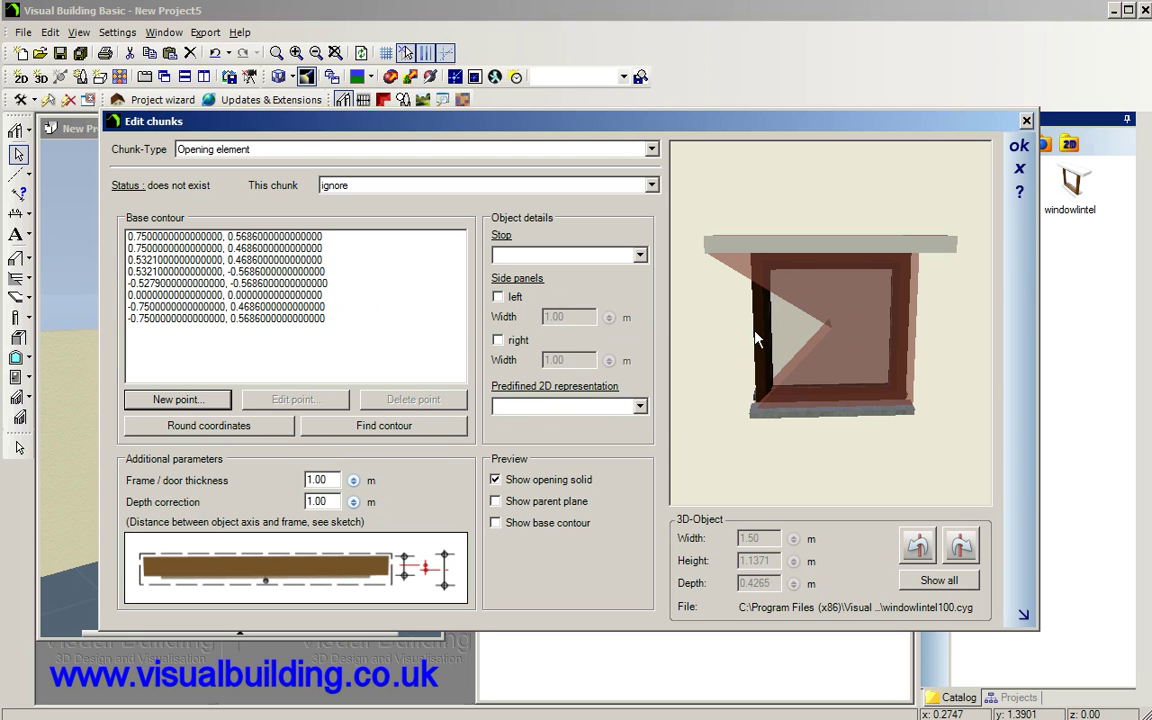
Set the new contour point's x coordinate to -0.5279.
{"action": "left_click", "coordinate": [168, 285]}
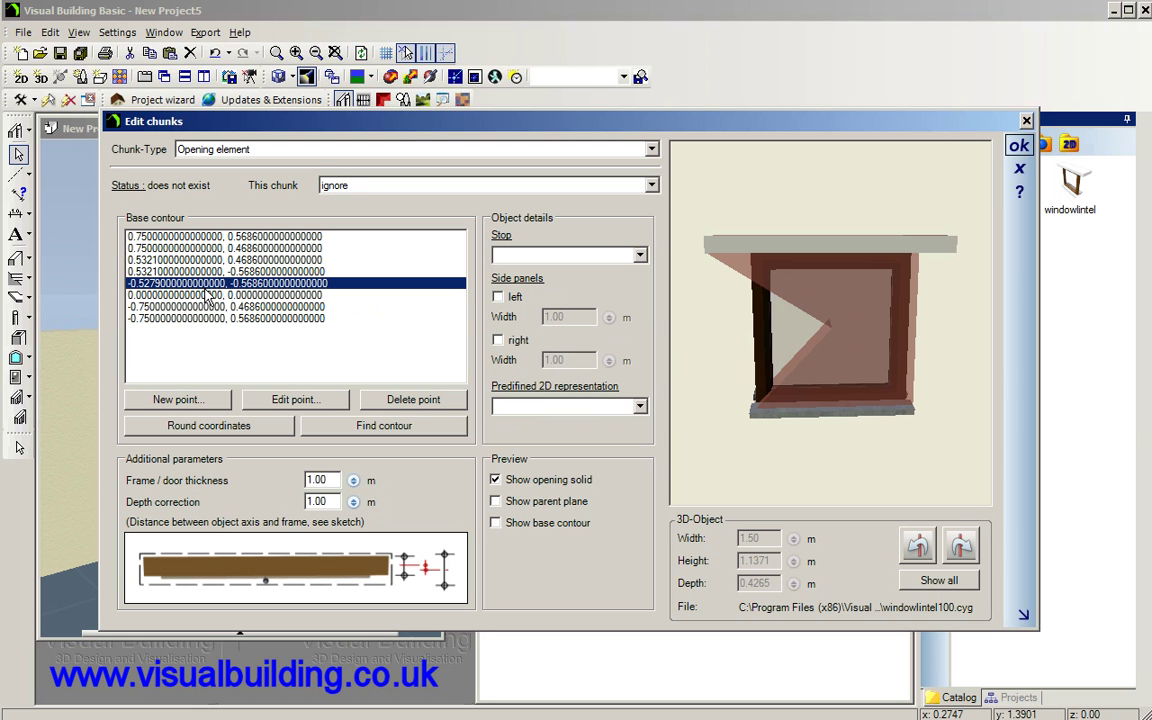
{"action": "double_click", "coordinate": [207, 288]}
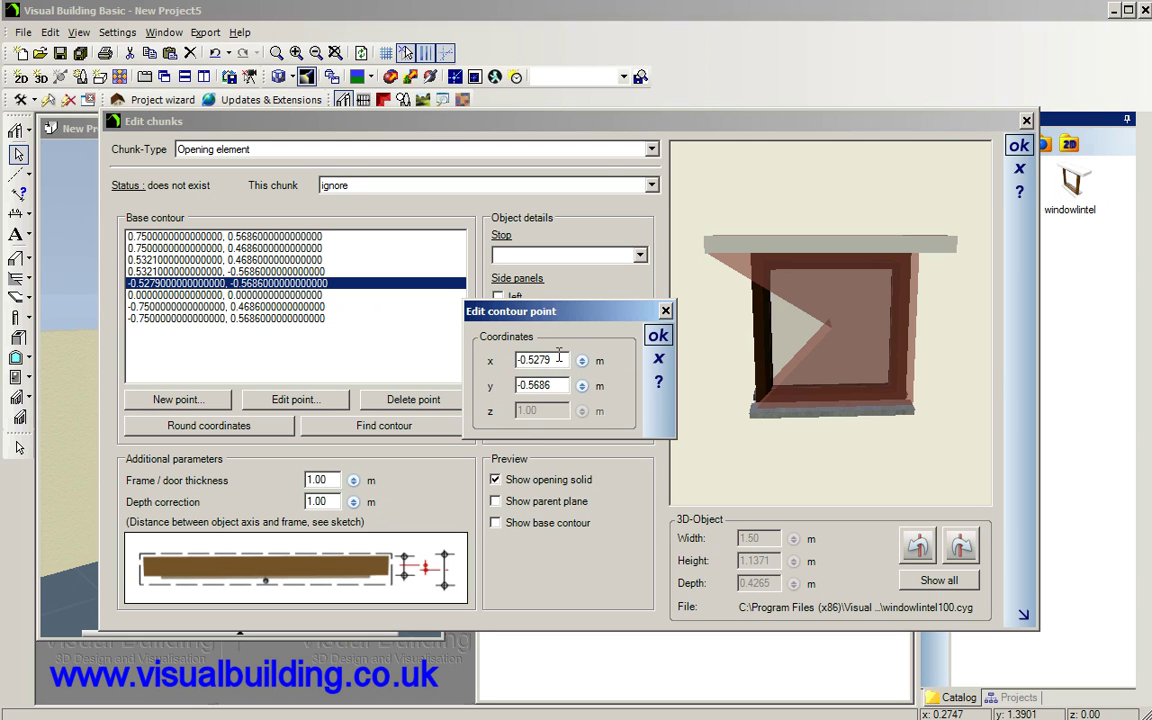
{"action": "right_click", "coordinate": [520, 363]}
{"action": "key", "text": "Escape"}
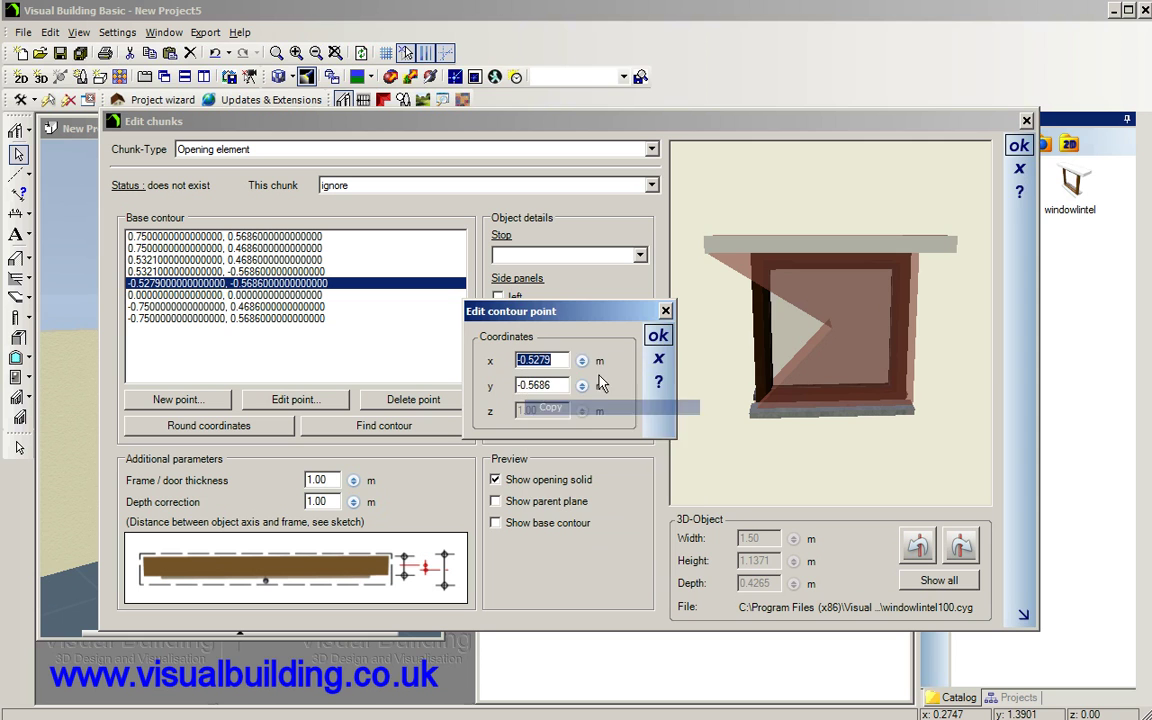
{"action": "left_click", "coordinate": [657, 360]}
{"action": "double_click", "coordinate": [255, 295]}
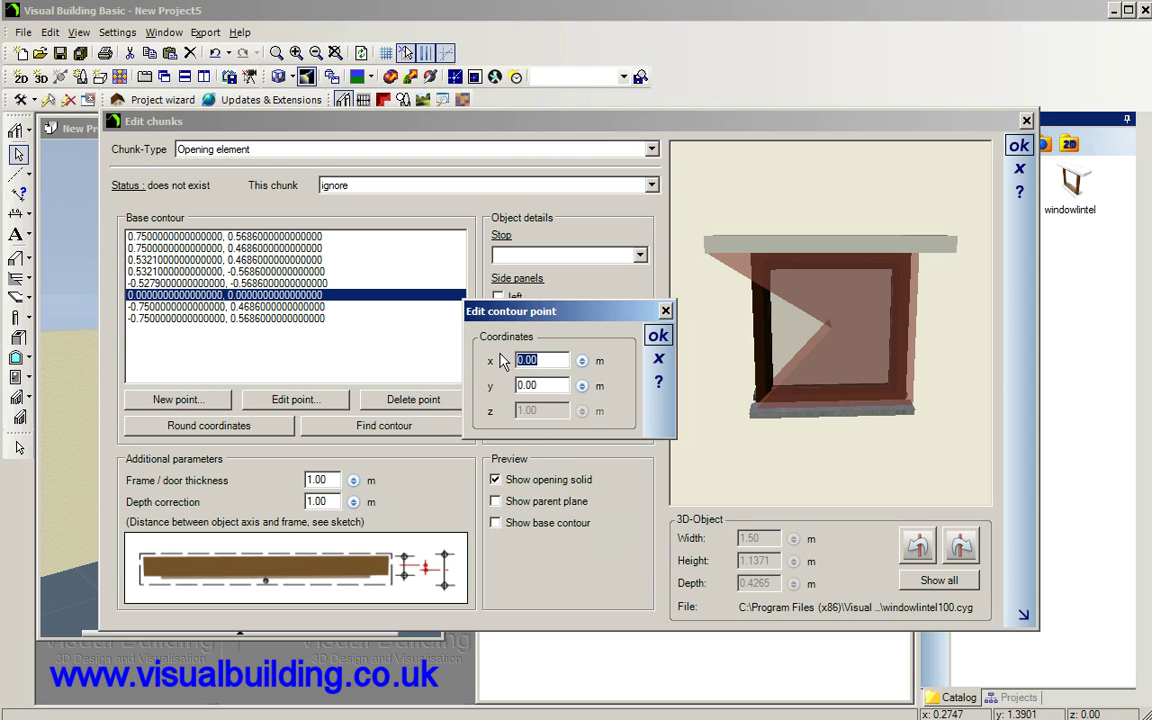
{"action": "type", "text": "-0.5279"}
{"action": "left_click", "coordinate": [658, 335]}
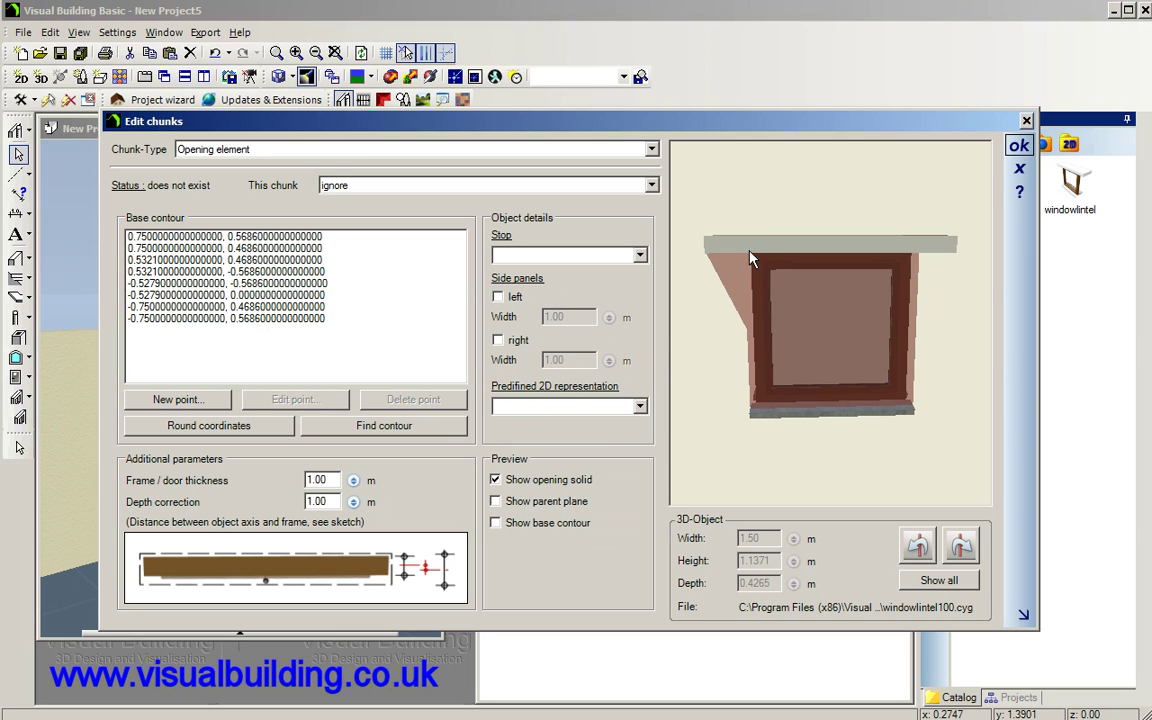
Copy 0.4686 from the -0.75 point and paste it as the new point's y coordinate.
{"action": "double_click", "coordinate": [207, 307]}
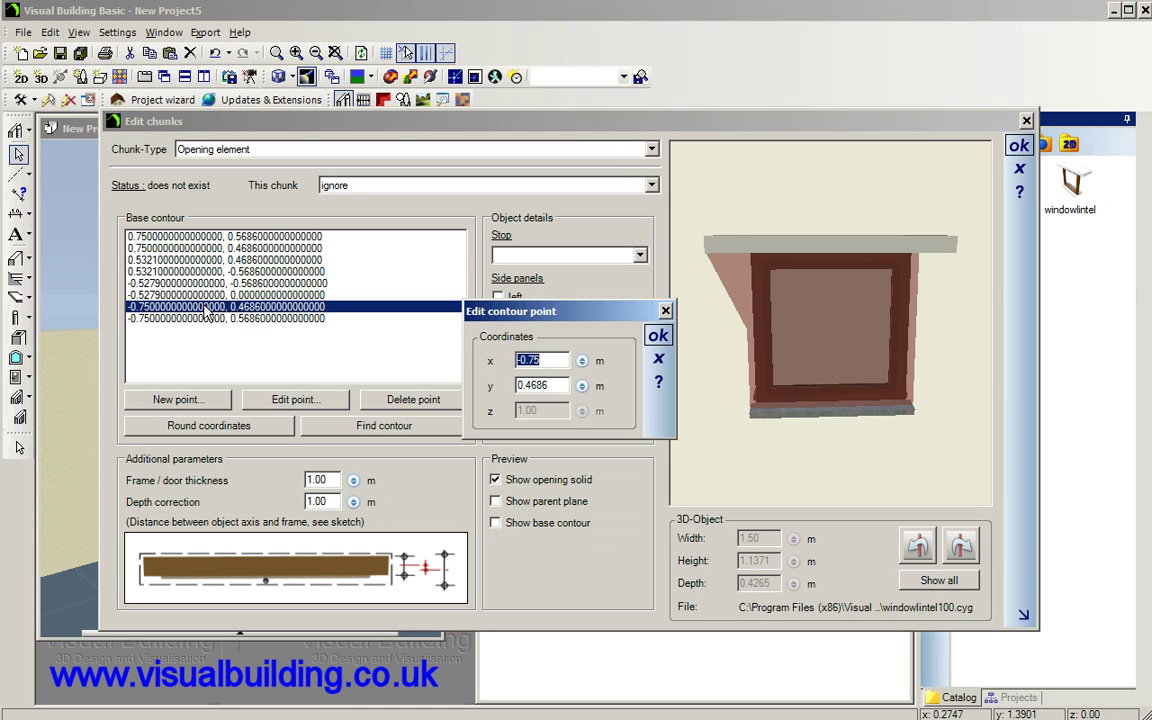
{"action": "left_click_drag", "start_coordinate": [558, 385], "coordinate": [522, 386]}
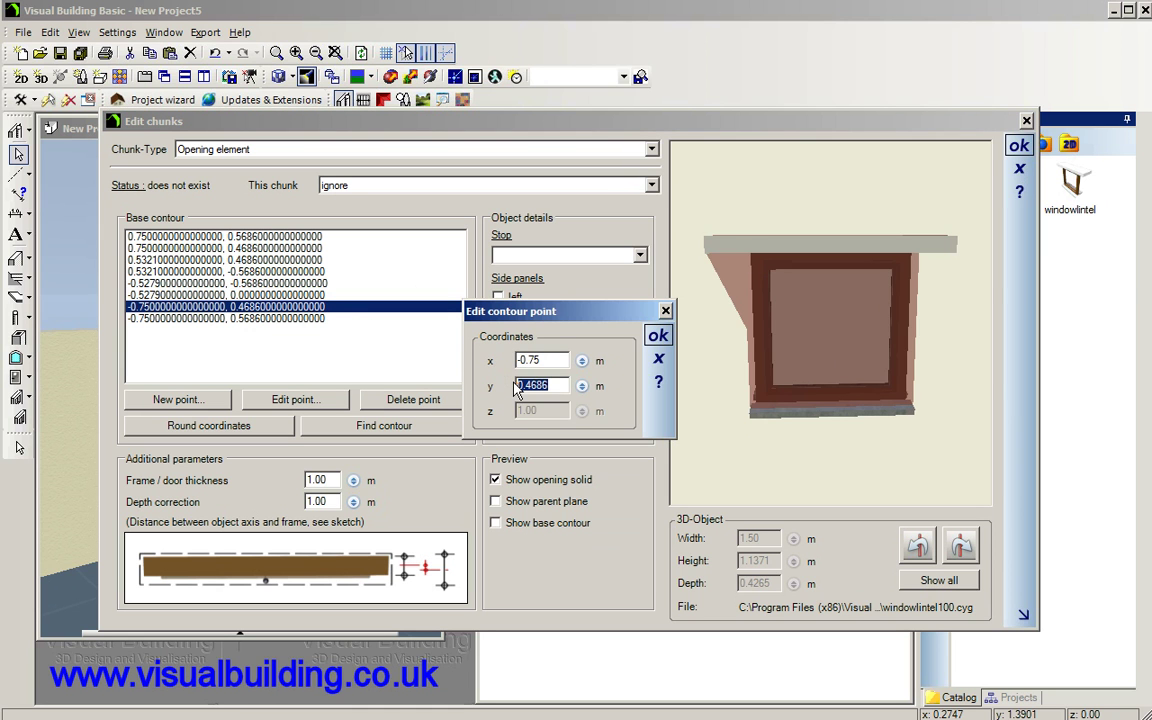
{"action": "right_click", "coordinate": [530, 384]}
{"action": "left_click", "coordinate": [563, 433]}
{"action": "key", "text": "Escape"}
{"action": "left_click", "coordinate": [333, 296]}
{"action": "double_click", "coordinate": [332, 297]}
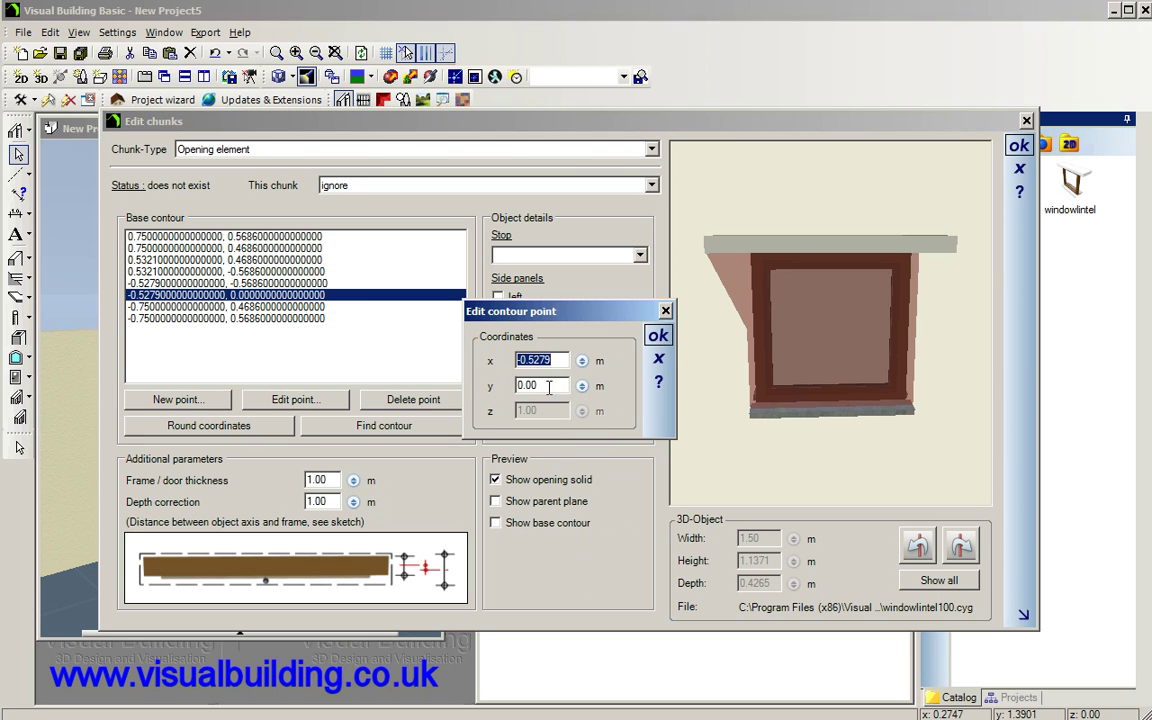
{"action": "left_click_drag", "start_coordinate": [562, 387], "coordinate": [494, 395]}
{"action": "key", "text": "ctrl+v"}
{"action": "left_click", "coordinate": [666, 335]}
{"action": "left_click_drag", "start_coordinate": [797, 379], "coordinate": [914, 466]}
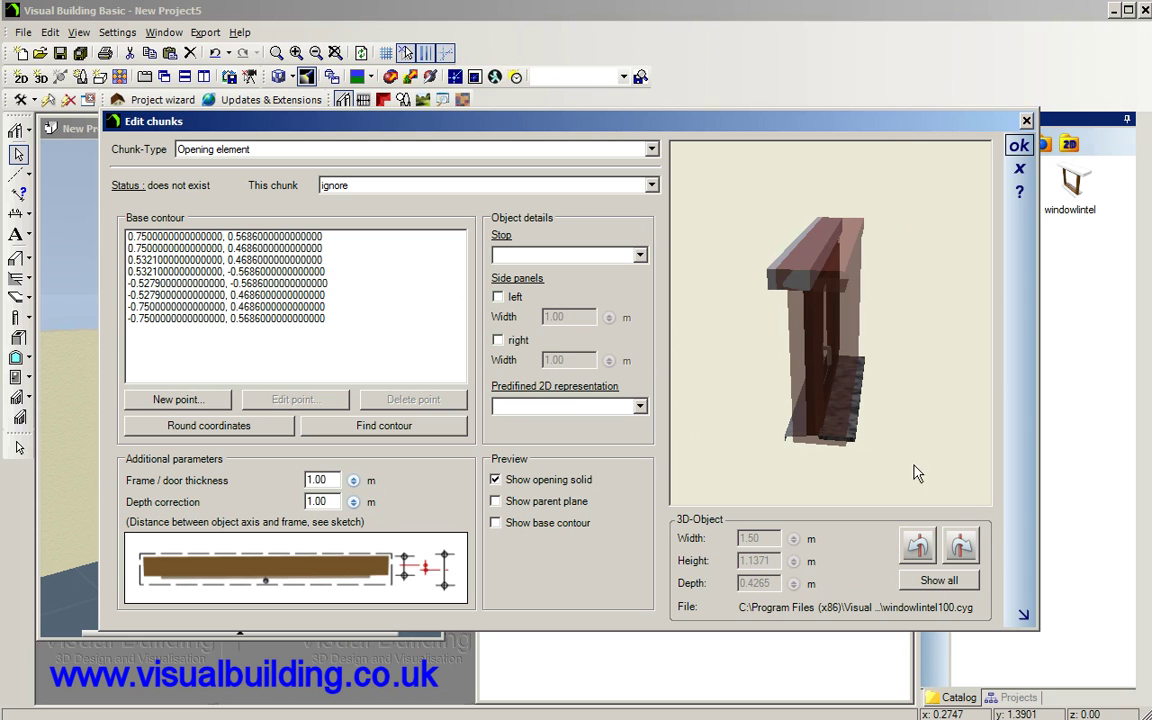
Set the chunk to Add or replace and close the Edit chunks editor.
{"action": "left_click", "coordinate": [648, 188]}
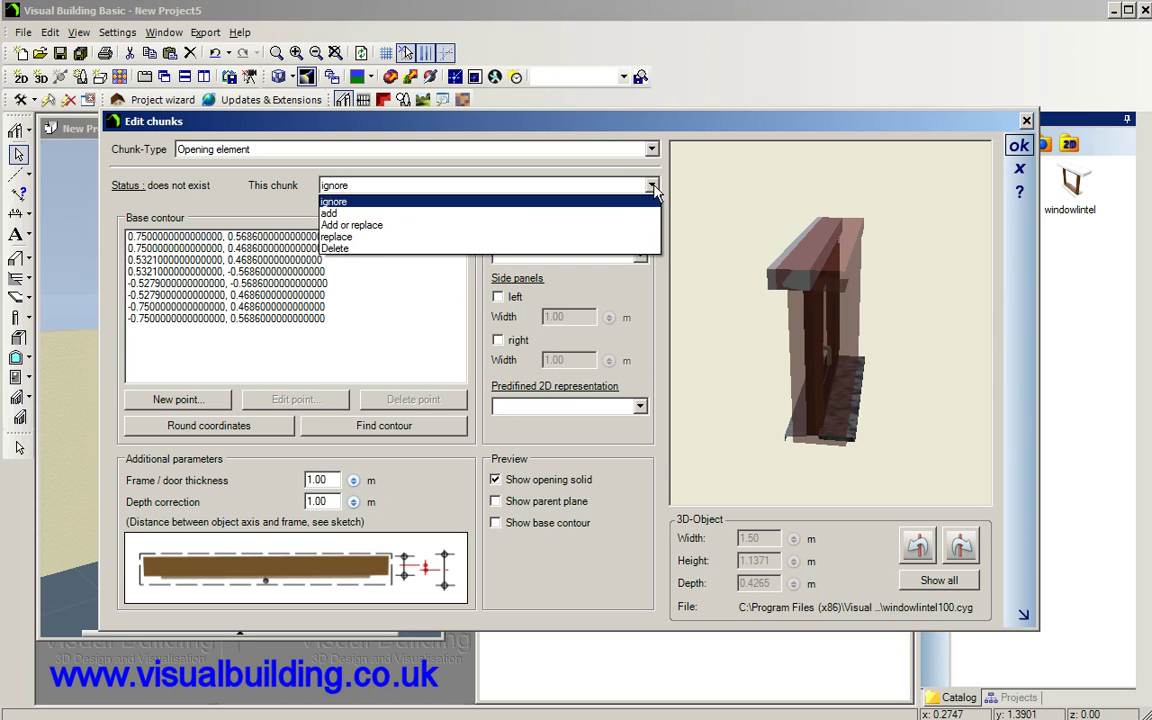
{"action": "left_click", "coordinate": [511, 226]}
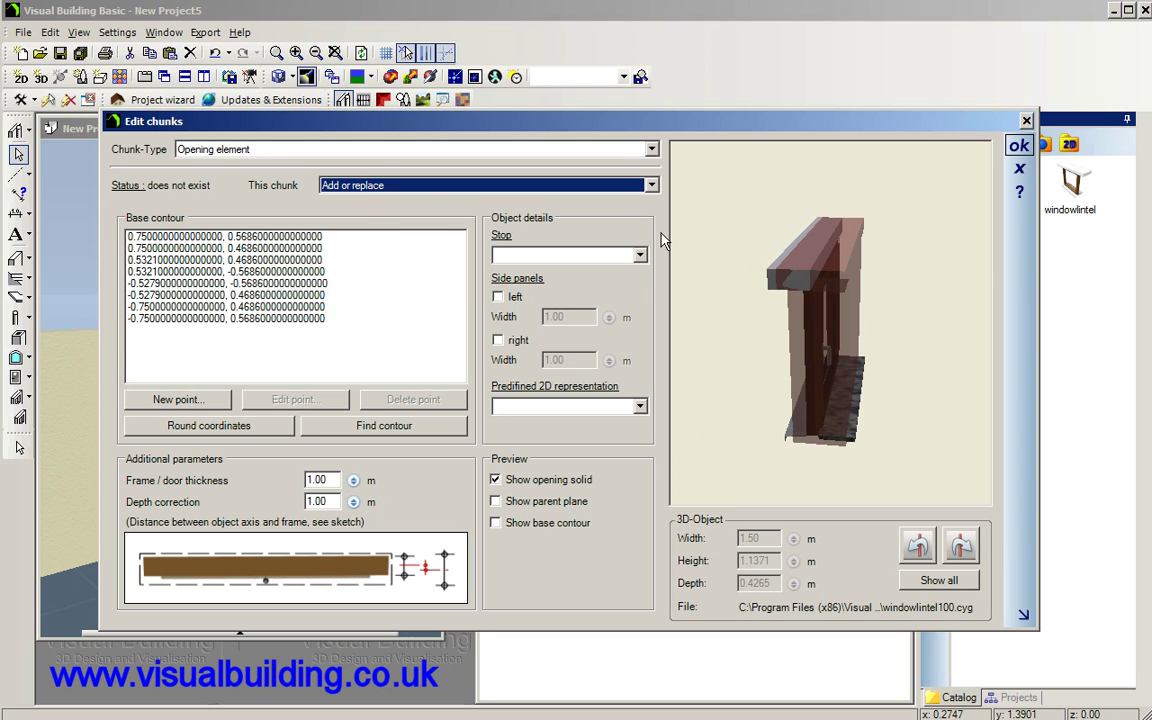
{"action": "left_click", "coordinate": [1018, 146]}
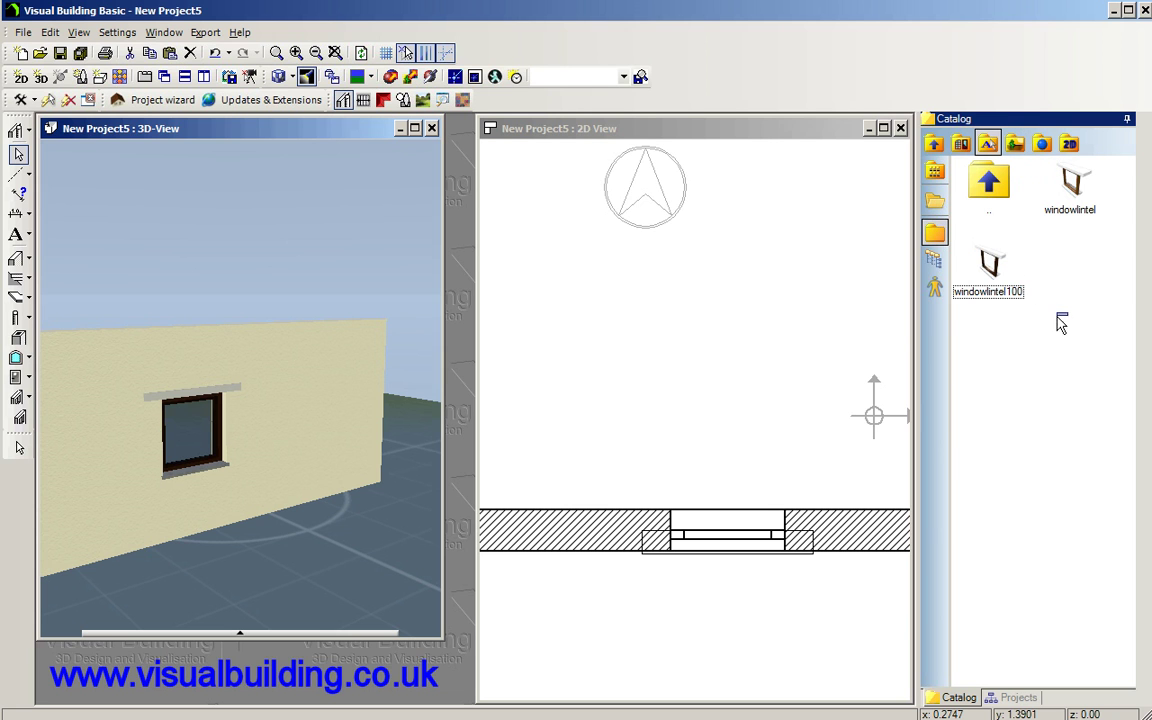
Insert windowlintel100 into the wall beside the existing window in the 3D view.
{"action": "left_click_drag", "start_coordinate": [350, 255], "coordinate": [311, 244]}
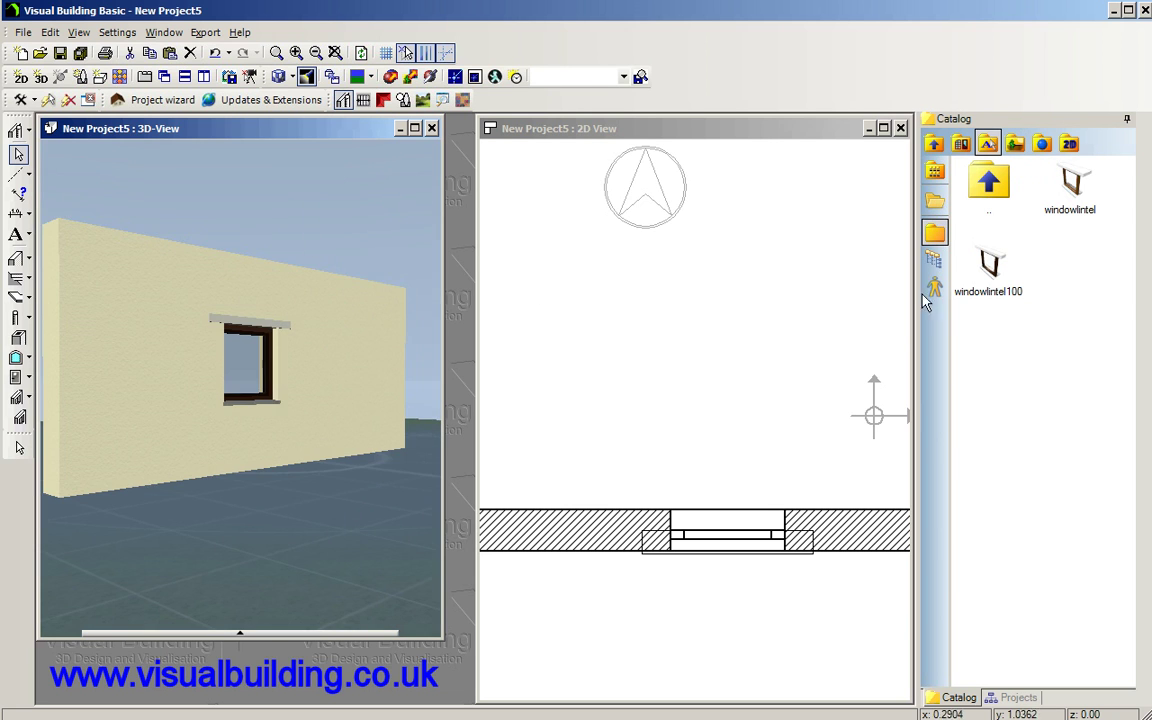
{"action": "left_click", "coordinate": [987, 292]}
{"action": "left_click_drag", "start_coordinate": [1003, 278], "coordinate": [343, 377]}
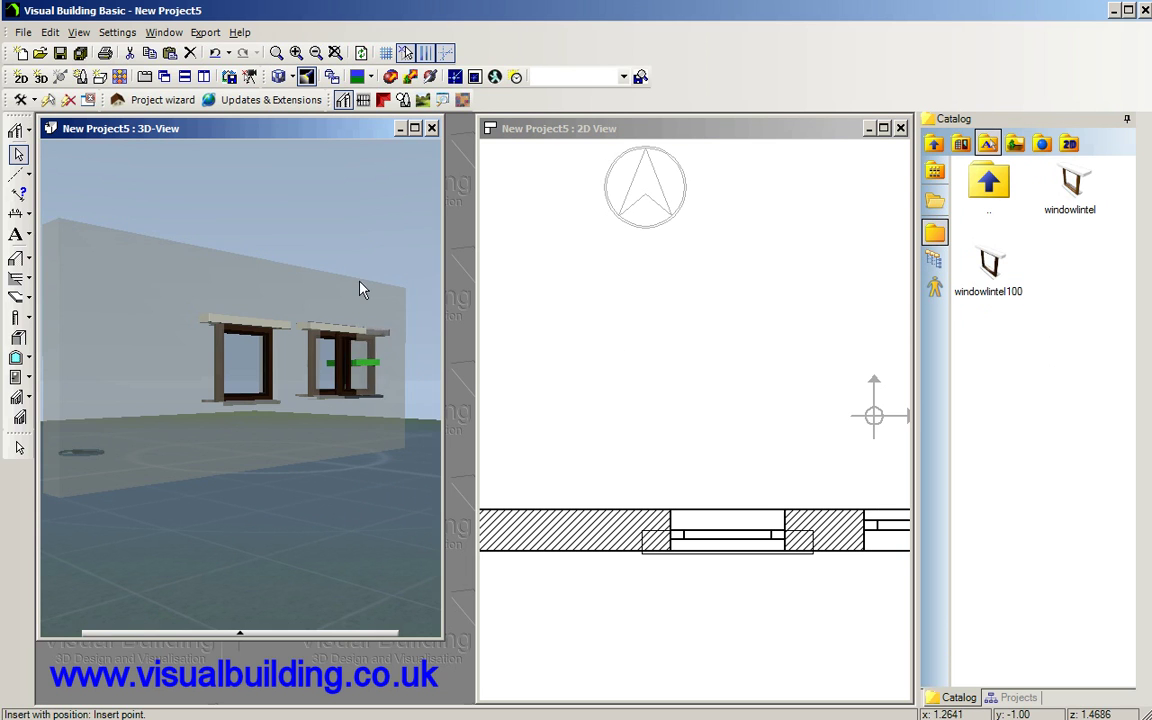
{"action": "left_click", "coordinate": [17, 153]}
Place a second windowlintel100 on the wall's left section in the 2D plan.
{"action": "left_click_drag", "start_coordinate": [360, 220], "coordinate": [140, 255]}
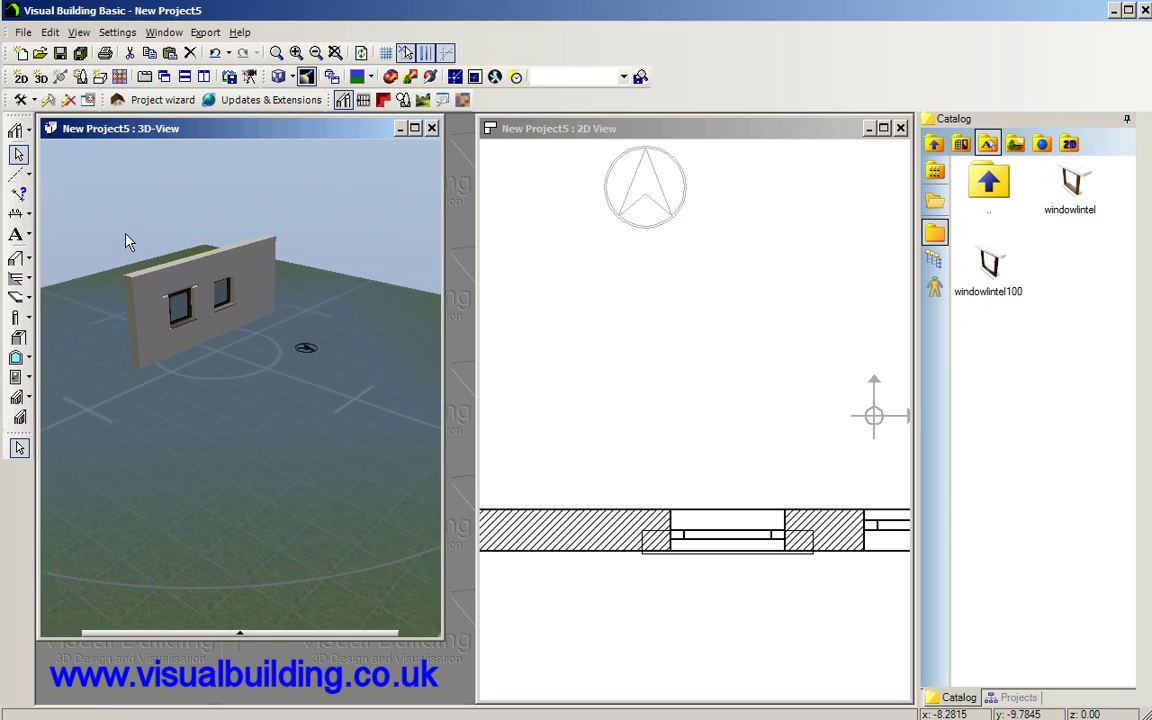
{"action": "right_click_drag", "start_coordinate": [129, 239], "coordinate": [150, 425]}
{"action": "left_click_drag", "start_coordinate": [143, 320], "coordinate": [240, 262]}
{"action": "right_click", "coordinate": [240, 262]}
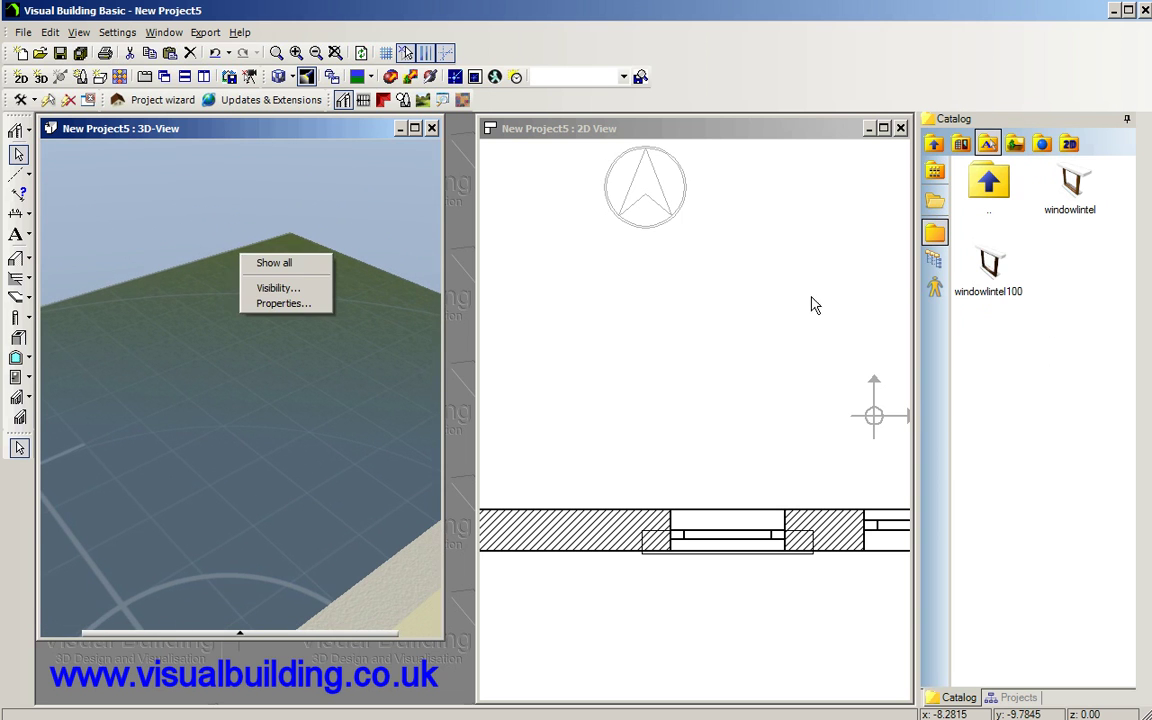
{"action": "left_click", "coordinate": [985, 280]}
{"action": "left_click_drag", "start_coordinate": [993, 285], "coordinate": [553, 571]}
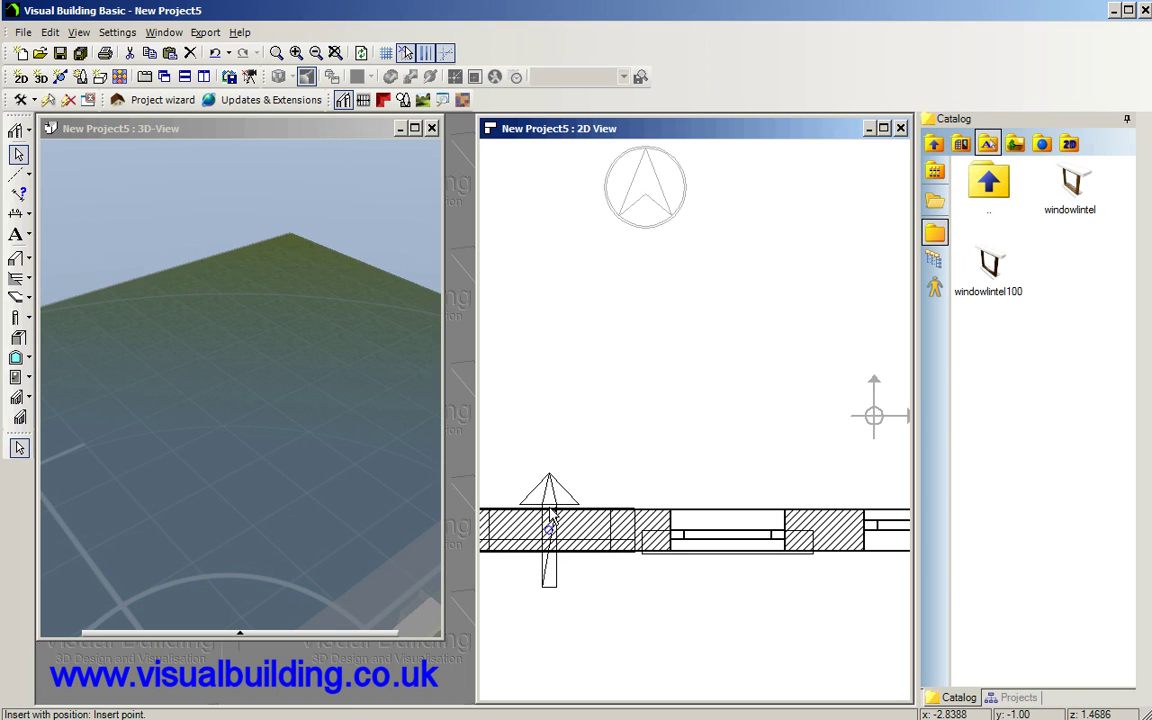
{"action": "left_click", "coordinate": [580, 527]}
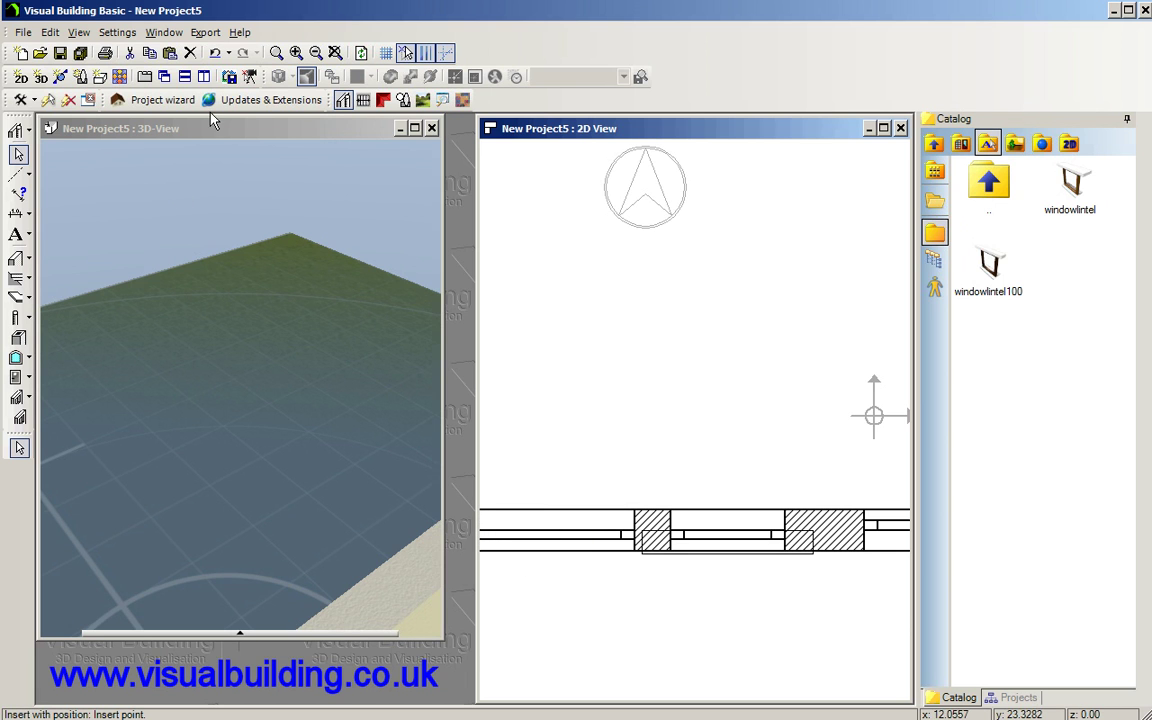